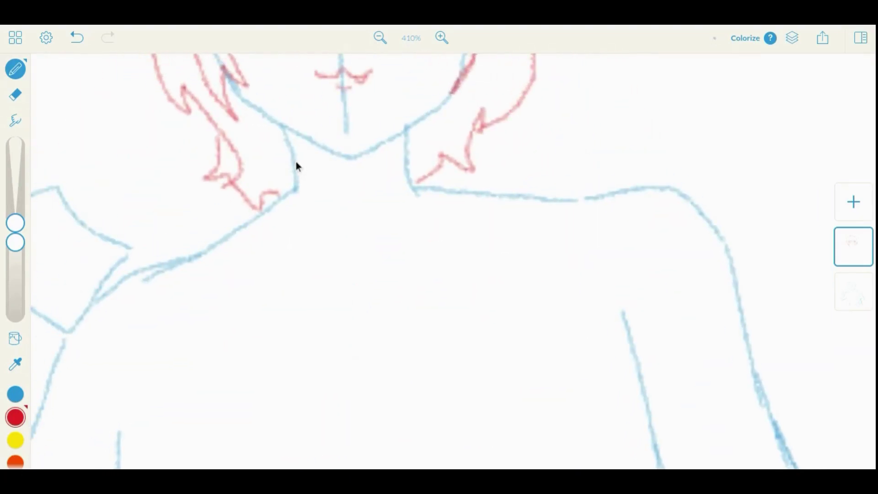
Sketch a choker band on the neck and a wide off-shoulder collar meeting in a V at the chest, in red
scroll(402, 197, "down", 4)
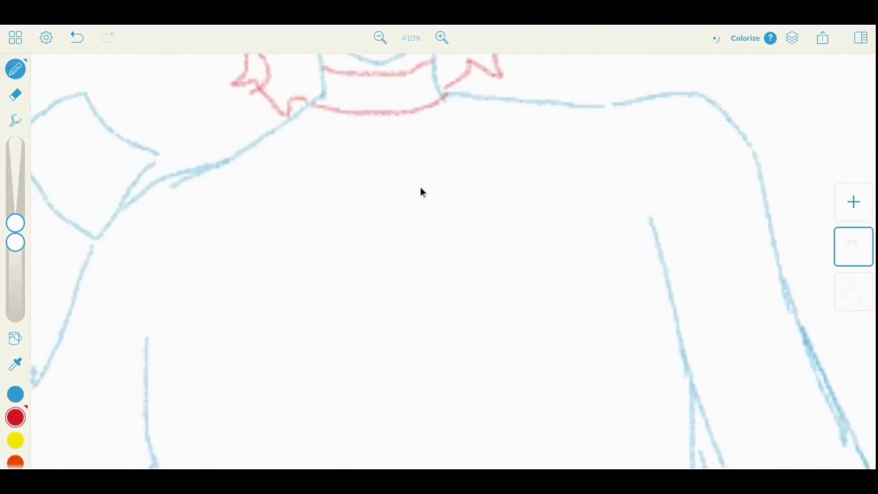
scroll(366, 169, "left", 2)
left_click_drag(468, 191, 594, 114)
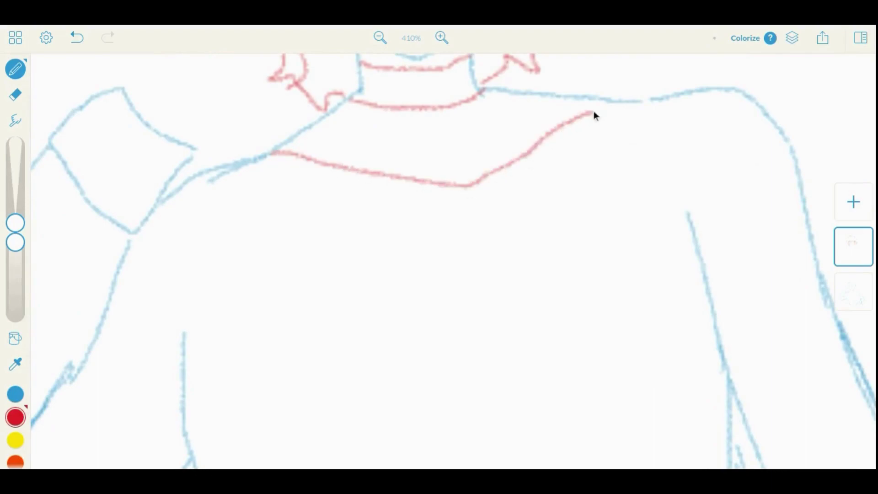
key("ctrl+z")
mouse_move(302, 184)
left_mouse_down()
mouse_move(447, 232)
mouse_move(231, 245)
left_mouse_up()
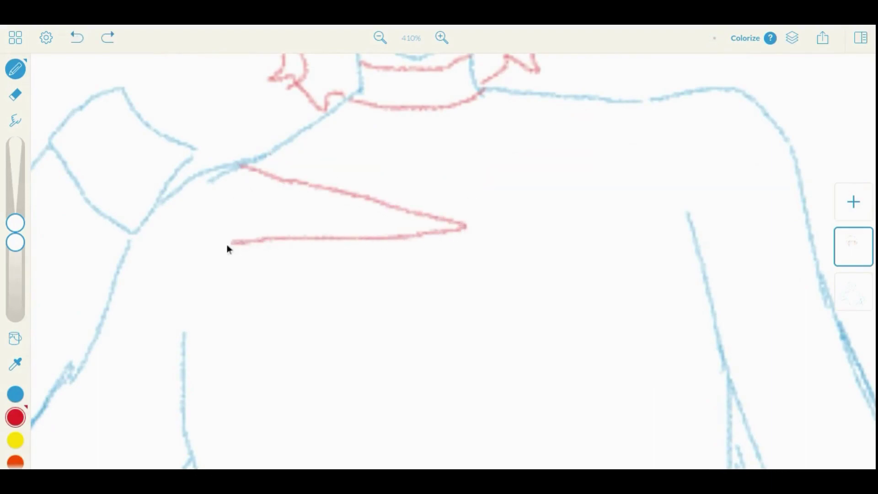
left_click_drag(464, 226, 560, 142)
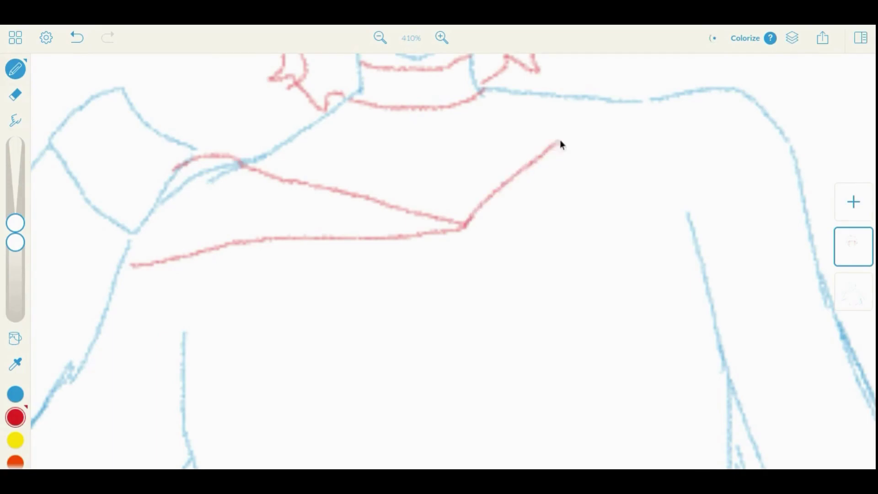
mouse_move(788, 141)
left_mouse_down()
mouse_move(614, 178)
mouse_move(470, 226)
left_mouse_up()
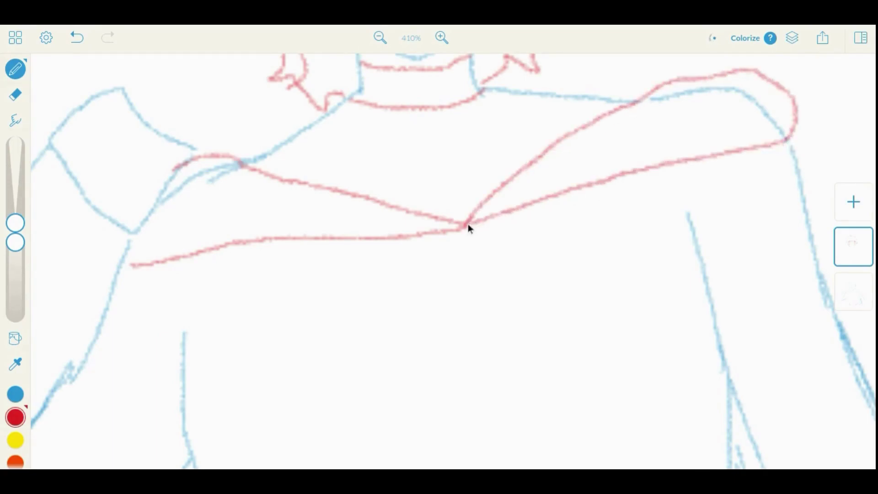
Sketch the short sleeve edges around both upper arms in red
scroll(687, 193, "down", 3)
scroll(684, 174, "up", 2)
mouse_move(734, 104)
left_mouse_down()
mouse_move(684, 196)
mouse_move(663, 278)
mouse_move(823, 332)
mouse_move(826, 343)
left_mouse_up()
mouse_move(67, 206)
left_mouse_down()
mouse_move(115, 301)
mouse_move(145, 324)
mouse_move(218, 343)
left_mouse_up()
Sketch two wavy drawstrings with curled ends hanging from the middle of the collar
scroll(115, 301, "left", 3)
scroll(115, 302, "down", 2)
mouse_move(429, 118)
left_mouse_down()
mouse_move(424, 147)
mouse_move(477, 261)
mouse_move(474, 353)
mouse_move(509, 391)
left_mouse_up()
left_click_drag(543, 104, 547, 394)
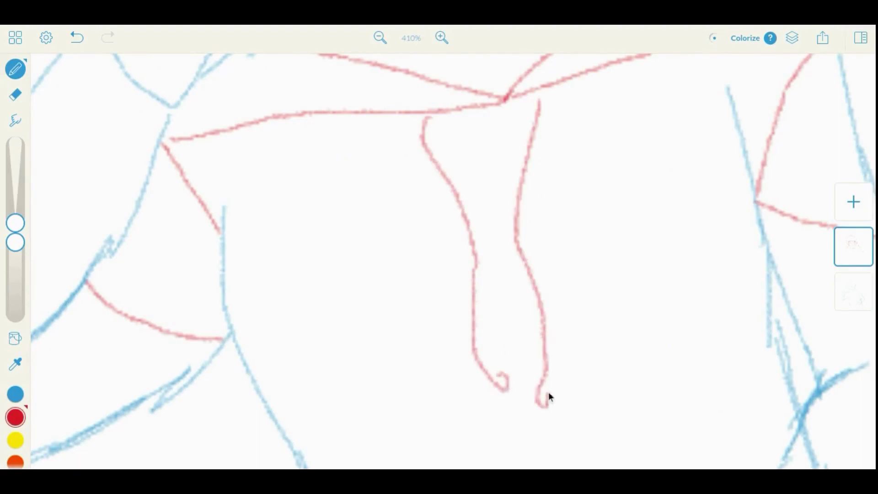
Trace the bent arm resting near the hip in red, from the sleeve past the elbow along both forearm edges
scroll(784, 341, "right", 5)
scroll(783, 341, "down", 3)
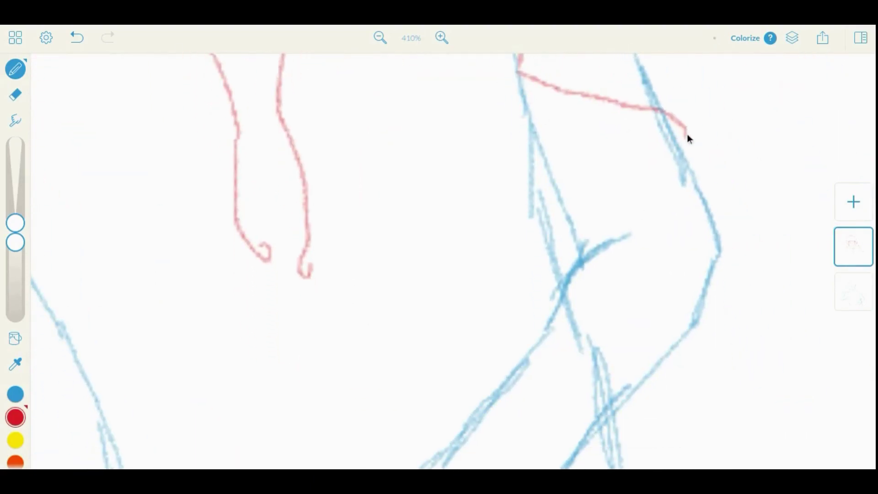
mouse_move(690, 138)
left_mouse_down()
mouse_move(719, 251)
mouse_move(699, 329)
left_mouse_up()
mouse_move(530, 123)
left_mouse_down()
mouse_move(594, 267)
mouse_move(521, 374)
left_mouse_up()
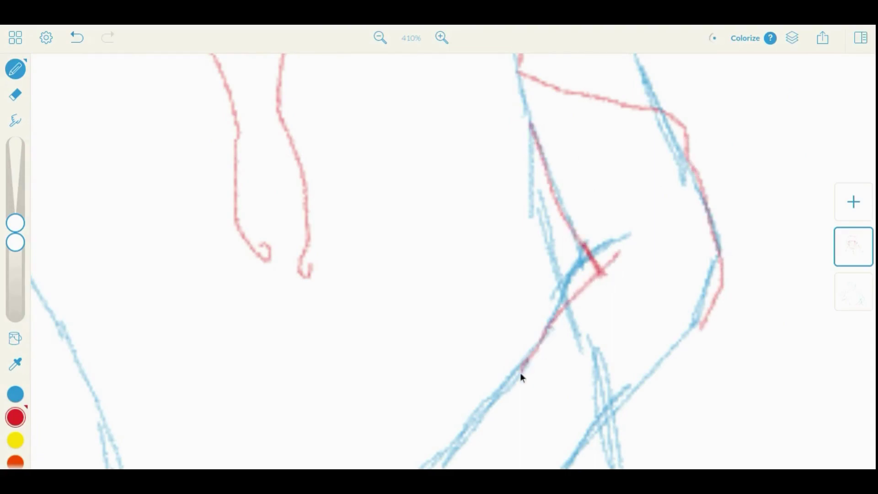
left_click_drag(707, 327, 624, 417)
scroll(625, 418, "down", 5)
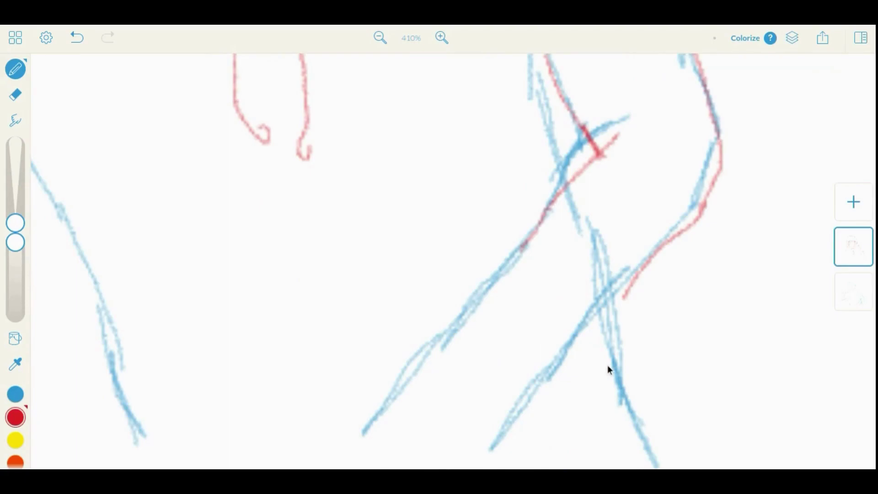
left_click_drag(549, 208, 409, 432)
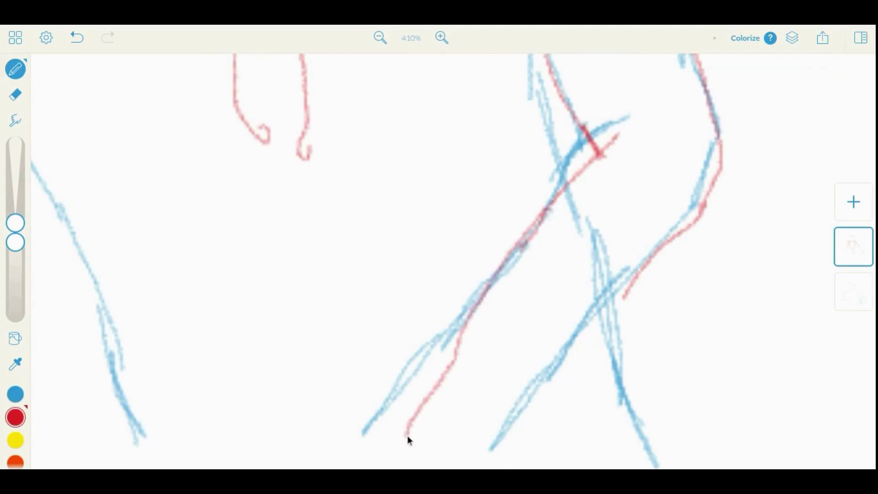
Trace the upper and lower edges of the opposite arm below its sleeve in red
scroll(370, 259, "left", 10)
scroll(369, 259, "up", 3)
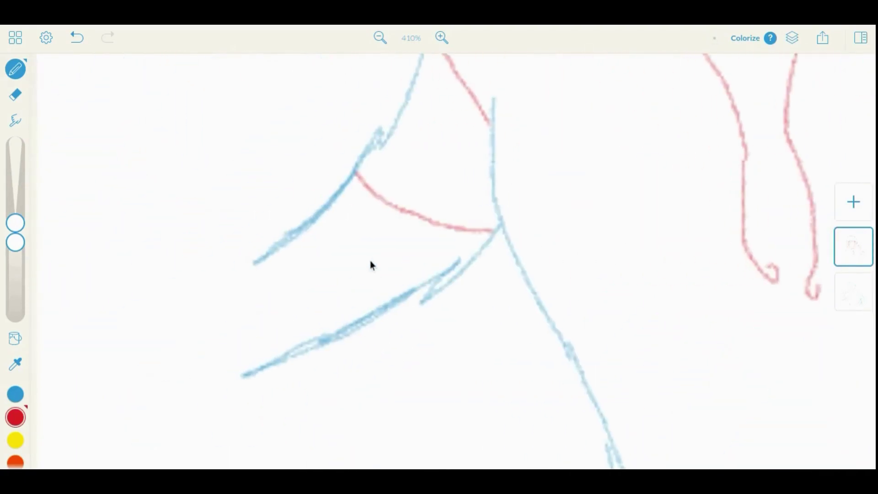
mouse_move(496, 233)
left_mouse_down()
mouse_move(365, 336)
mouse_move(236, 413)
left_mouse_up()
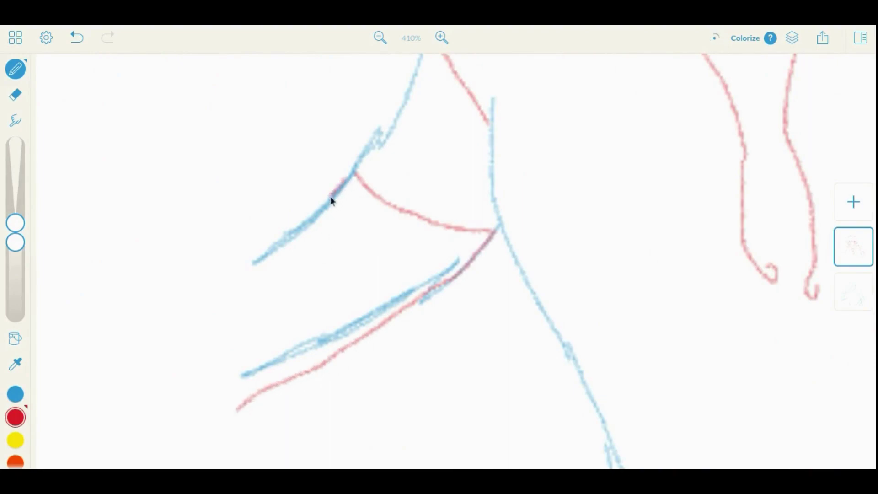
left_click_drag(337, 195, 279, 247)
Sketch that arm's outer sleeve contour and trace the raised forearm's edge and cuff in red
scroll(281, 248, "up", 3)
scroll(281, 248, "right", 1)
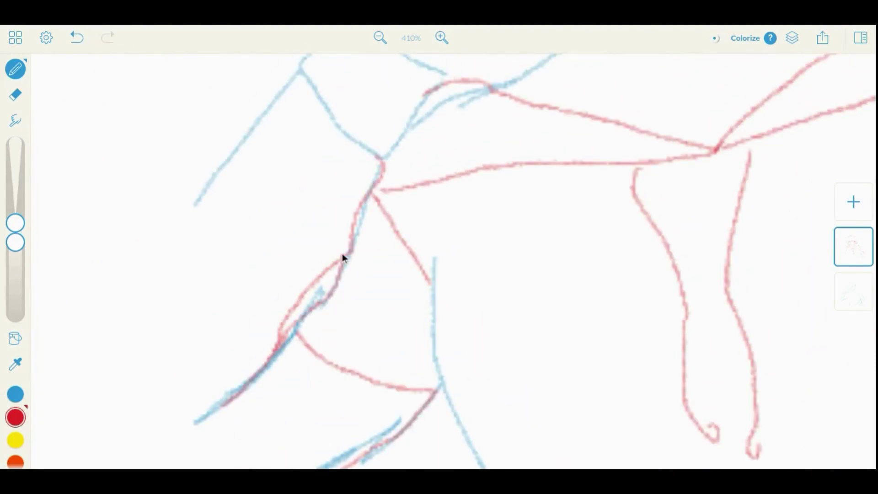
left_click_drag(296, 71, 197, 207)
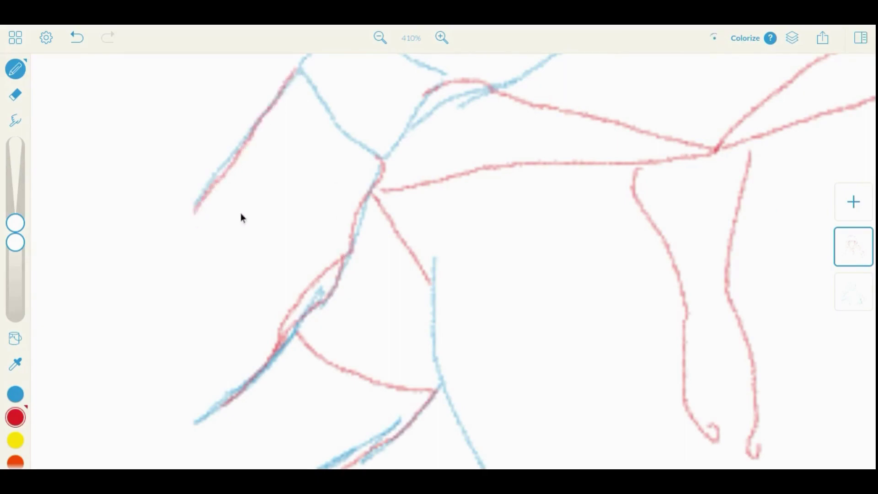
scroll(339, 196, "up", 3)
left_click_drag(372, 146, 319, 185)
Complete the cuff at the raised wrist and sketch the hand's palm and fingers reaching toward the hair
mouse_move(386, 298)
left_mouse_down()
mouse_move(404, 188)
mouse_move(368, 145)
mouse_move(383, 79)
left_mouse_up()
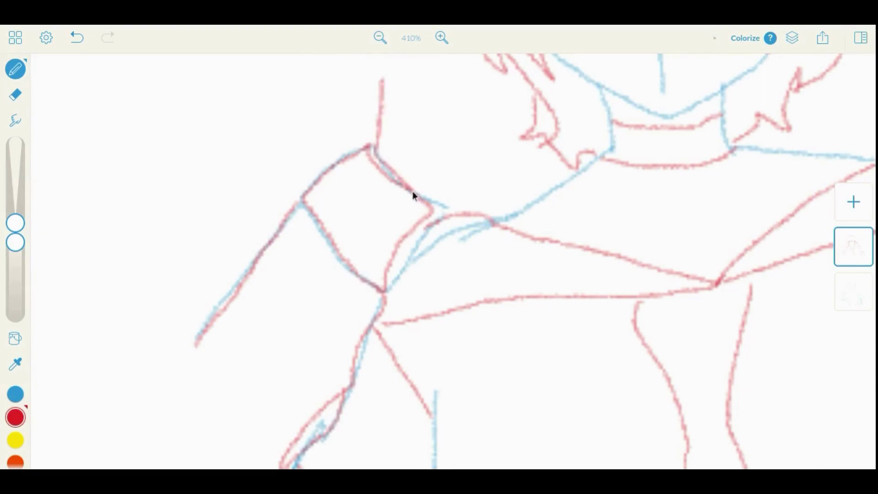
left_click_drag(411, 193, 298, 164)
mouse_move(458, 172)
left_mouse_down()
mouse_move(493, 122)
mouse_move(401, 89)
left_mouse_up()
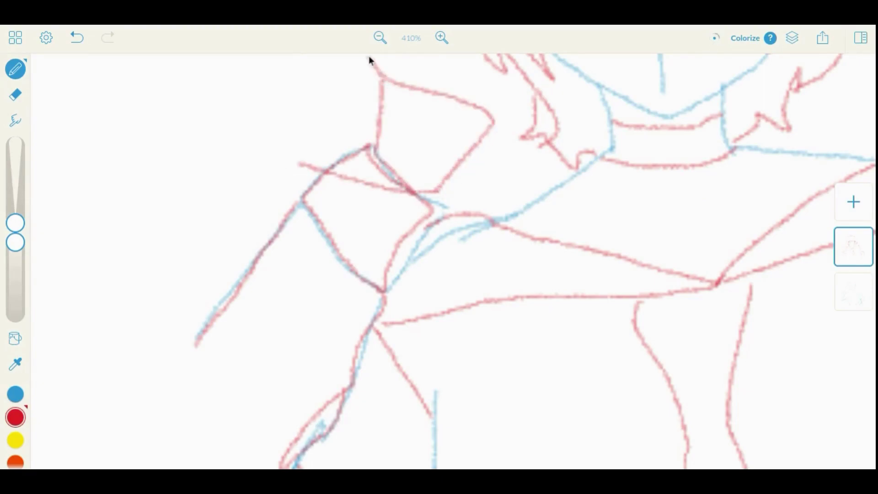
scroll(370, 96, "up", 2)
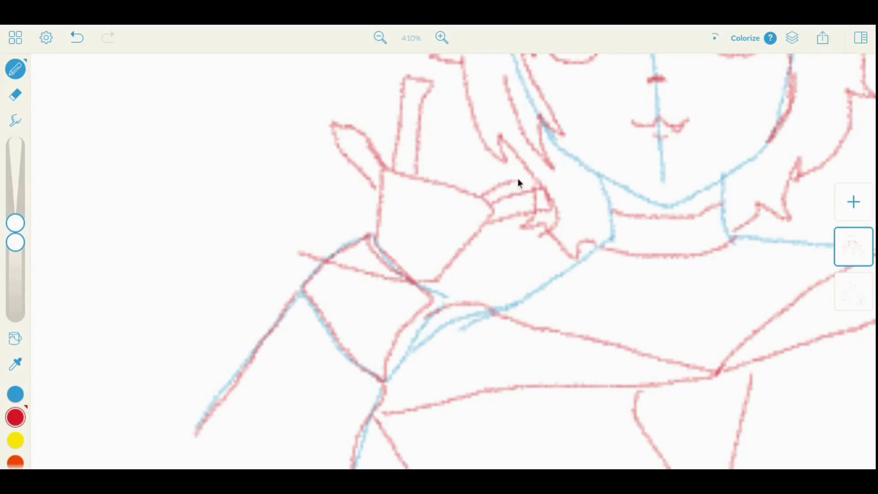
left_click_drag(540, 194, 548, 202)
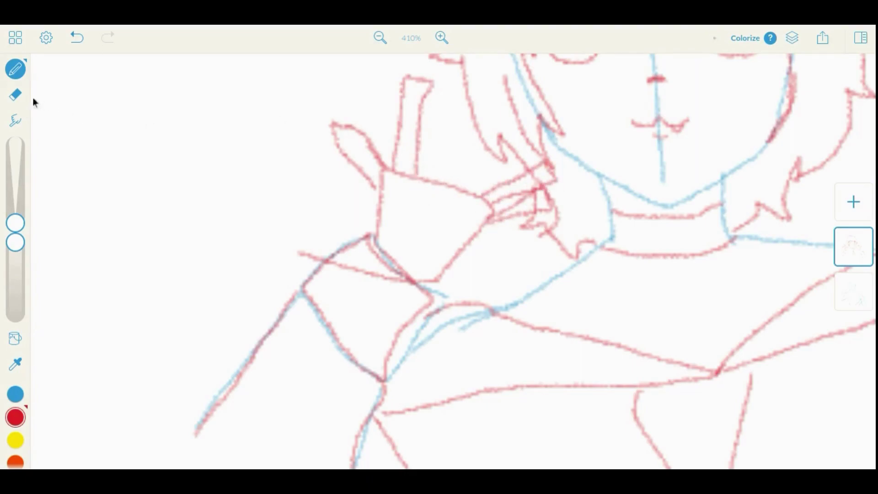
Erase the palm and fingers sketched above the raised wrist and switch back to the pencil
left_click(15, 95)
mouse_move(294, 149)
left_mouse_down()
mouse_move(424, 201)
mouse_move(400, 92)
mouse_move(488, 213)
mouse_move(432, 257)
mouse_move(402, 210)
left_mouse_up()
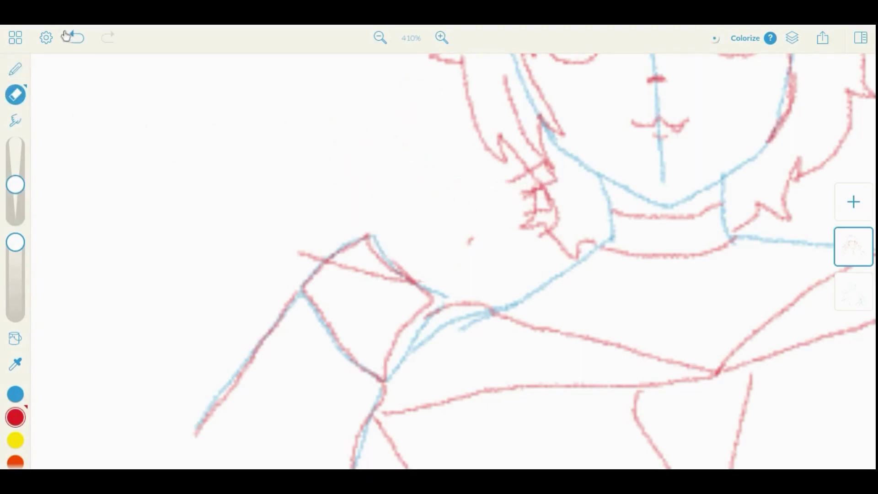
key("p")
Redraw the palm of the raised hand above the cuff as a rounded shape and undo the unwanted finger strokes
left_click(411, 38)
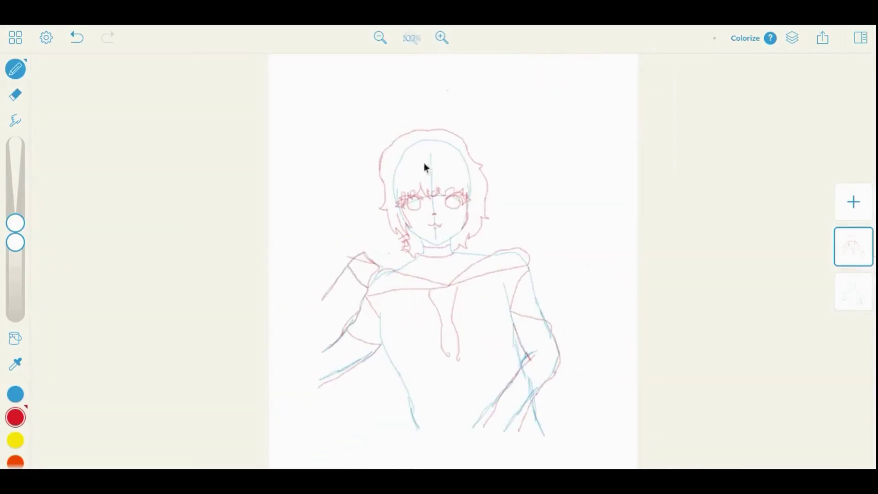
left_click(442, 38)
left_click(442, 38)
left_click(443, 38)
left_click_drag(353, 161, 352, 210)
left_click_drag(449, 203, 378, 226)
left_click_drag(343, 140, 446, 204)
key("ctrl+z")
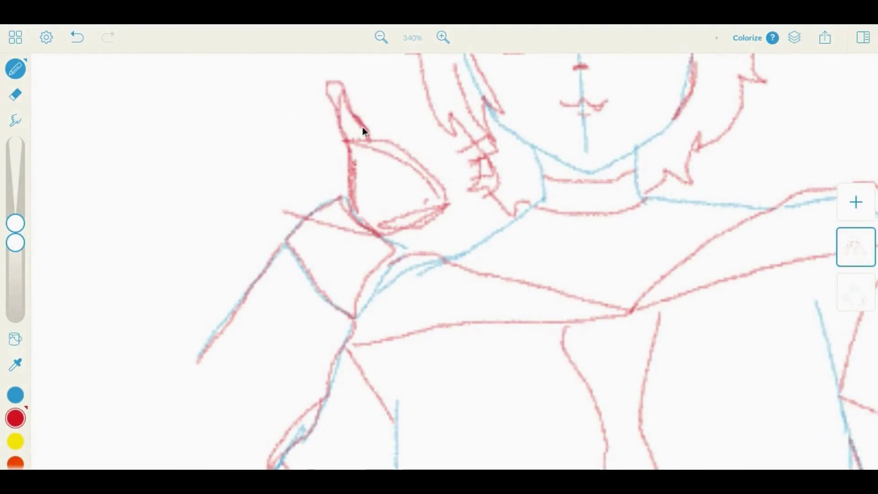
key("ctrl+z")
Sketch the raised hand's pointed thumb and the fingers extending from the palm to the hair
mouse_move(348, 167)
left_mouse_down()
mouse_move(344, 123)
mouse_move(383, 126)
mouse_move(420, 58)
left_mouse_up()
left_click_drag(399, 144, 421, 158)
left_click_drag(479, 191, 412, 224)
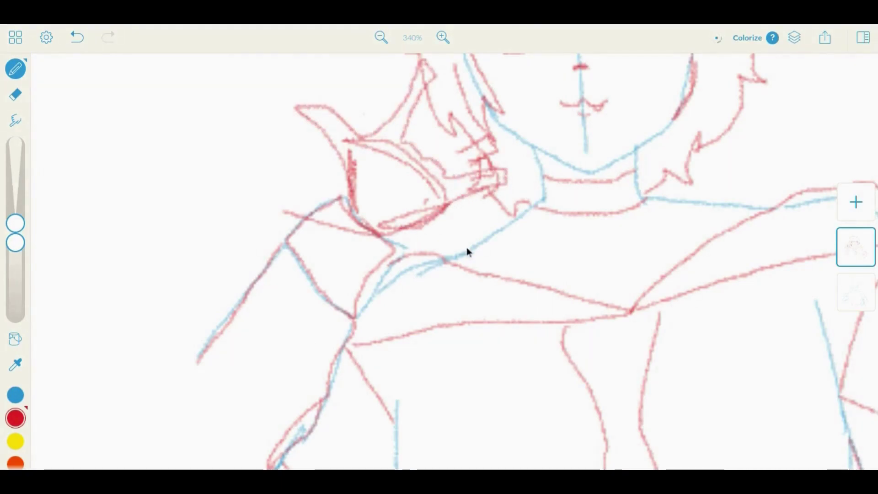
mouse_move(470, 150)
left_mouse_down()
mouse_move(448, 193)
mouse_move(417, 216)
left_mouse_up()
Reinforce the outer forearm line of the arm at the hip on the red sketch layer, Layer 0
key("ctrl+0")
left_click(443, 37)
scroll(590, 239, "up", 3)
left_click(850, 293)
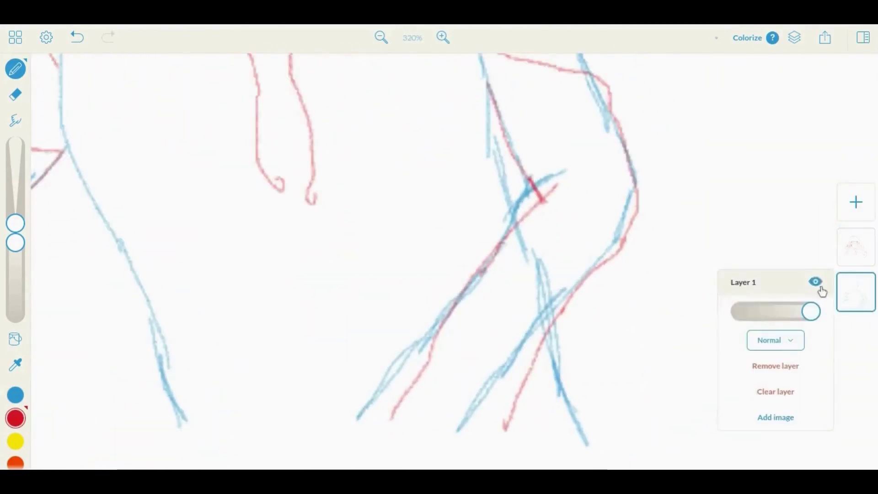
left_click(862, 235)
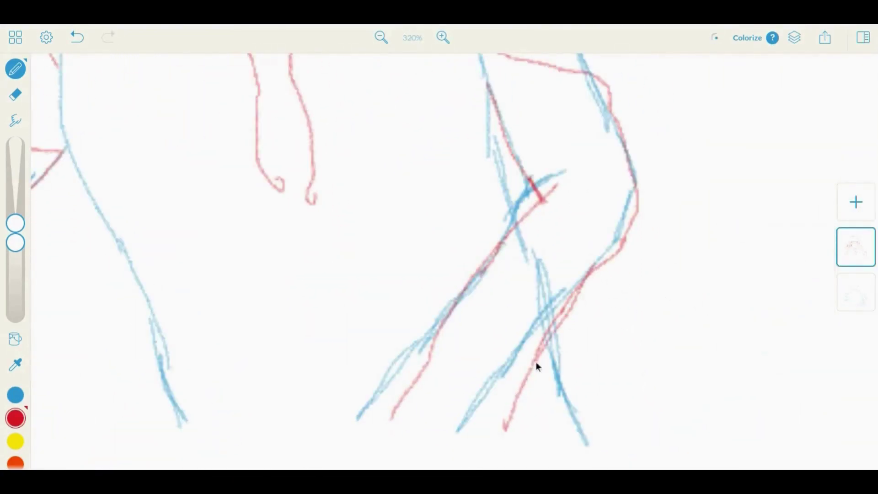
Trace both sides of the torso down to the hips in red on the sketch layer
left_click(411, 38)
left_click(855, 293)
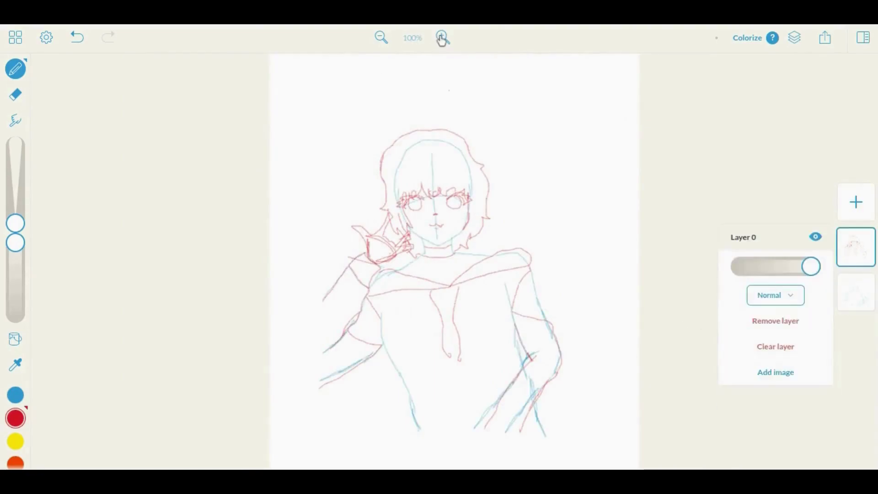
left_click(443, 37)
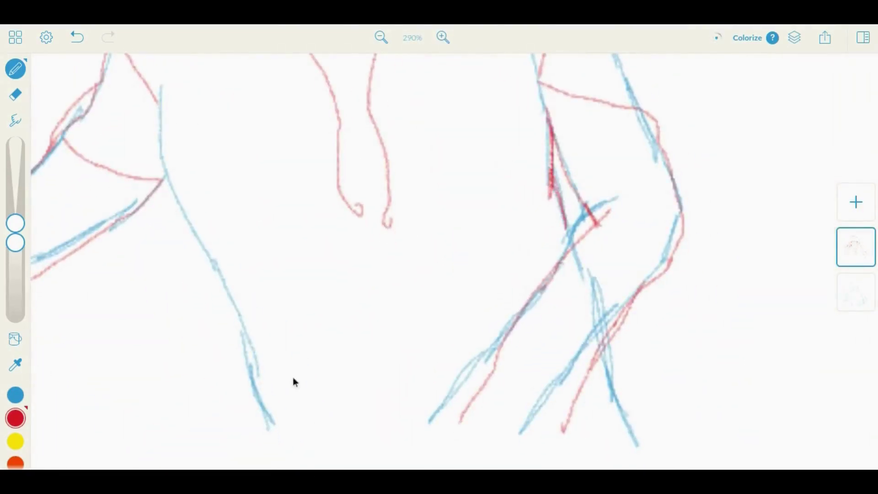
mouse_move(161, 87)
left_mouse_down()
mouse_move(172, 168)
mouse_move(268, 375)
left_mouse_up()
key("ctrl+z")
left_click_drag(607, 356, 622, 442)
left_click(411, 37)
left_click(855, 292)
mouse_move(521, 167)
left_mouse_down()
mouse_move(517, 151)
mouse_move(555, 195)
left_mouse_up()
left_click(77, 37)
Add a new layer above the sketches and set the pencil colour to black
left_click(856, 201)
left_click(442, 37)
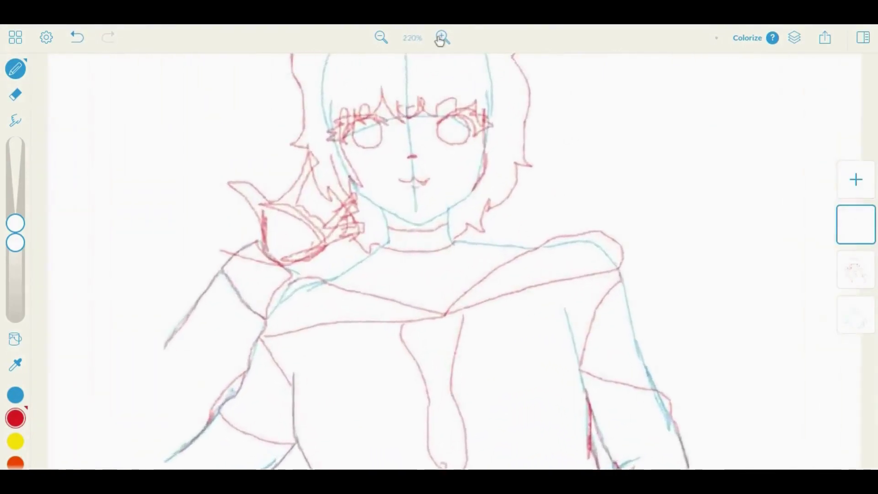
left_click(15, 69)
left_click(16, 417)
left_click(91, 397)
mouse_move(15, 223)
left_mouse_down()
mouse_move(15, 186)
mouse_move(16, 223)
left_mouse_up()
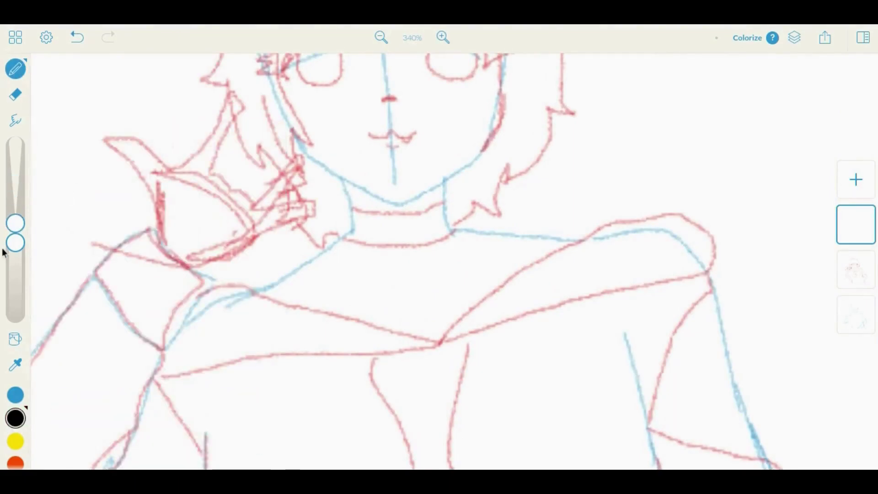
Ink the jawline, both sides of the neck and the shoulder lines in black
scroll(443, 90, "up", 5)
left_click(443, 37)
mouse_move(256, 223)
left_mouse_down()
mouse_move(330, 292)
mouse_move(392, 321)
mouse_move(460, 295)
mouse_move(533, 243)
left_mouse_up()
left_click_drag(475, 284, 486, 361)
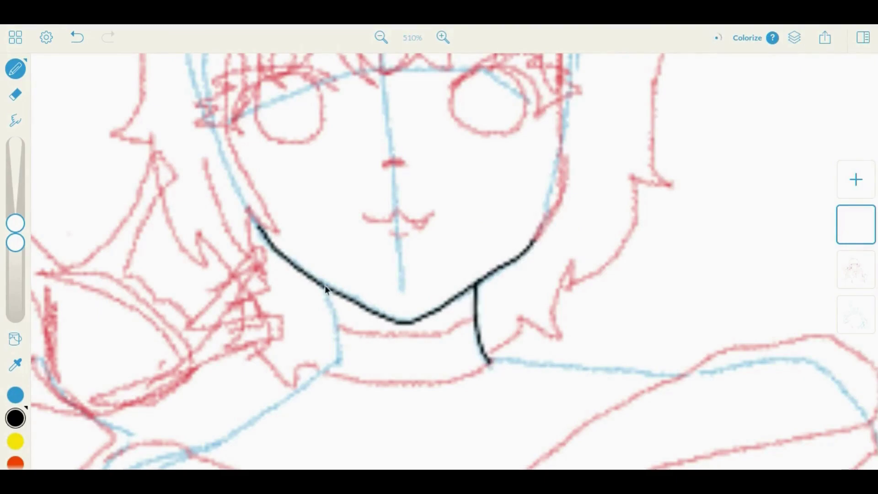
left_click_drag(328, 291, 338, 364)
left_click_drag(486, 361, 674, 368)
left_click_drag(336, 366, 183, 444)
Ink the off-shoulder collar in black, covering both folded halves that meet at the chest
scroll(511, 377, "down", 3)
scroll(511, 378, "right", 5)
mouse_move(210, 375)
left_mouse_down()
mouse_move(544, 193)
mouse_move(647, 211)
mouse_move(542, 282)
mouse_move(340, 339)
mouse_move(205, 389)
left_mouse_up()
scroll(205, 389, "left", 5)
mouse_move(270, 286)
left_mouse_down()
mouse_move(518, 363)
mouse_move(128, 419)
left_mouse_up()
left_click_drag(265, 284, 176, 314)
scroll(295, 392, "down", 2)
scroll(295, 392, "right", 4)
scroll(295, 392, "down", 2)
scroll(295, 393, "right", 5)
left_click_drag(264, 153, 305, 279)
scroll(305, 278, "down", 3)
scroll(385, 150, "down", 6)
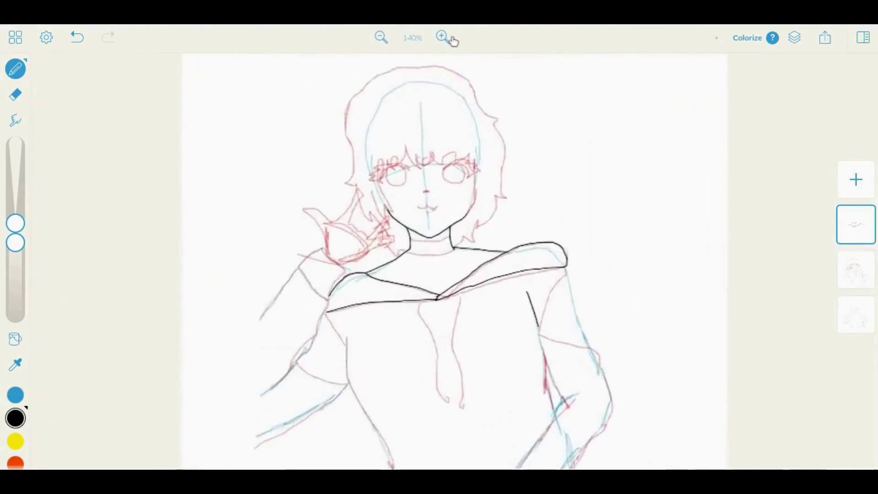
scroll(510, 155, "up", 3)
mouse_move(508, 156)
left_mouse_down()
mouse_move(515, 291)
mouse_move(546, 394)
left_mouse_up()
mouse_move(283, 159)
left_mouse_down()
mouse_move(317, 284)
mouse_move(328, 379)
left_mouse_up()
scroll(425, 358, "left", 4)
scroll(405, 335, "up", 2)
left_click(78, 39)
left_click(78, 40)
Ink both sides of the torso and the bent arm by the hip in black
left_click_drag(397, 183, 421, 414)
left_click_drag(594, 156, 617, 287)
left_click_drag(637, 353, 652, 424)
mouse_move(658, 212)
left_mouse_down()
mouse_move(674, 240)
mouse_move(659, 325)
left_mouse_up()
left_click_drag(644, 256, 577, 380)
left_click_drag(659, 325, 603, 428)
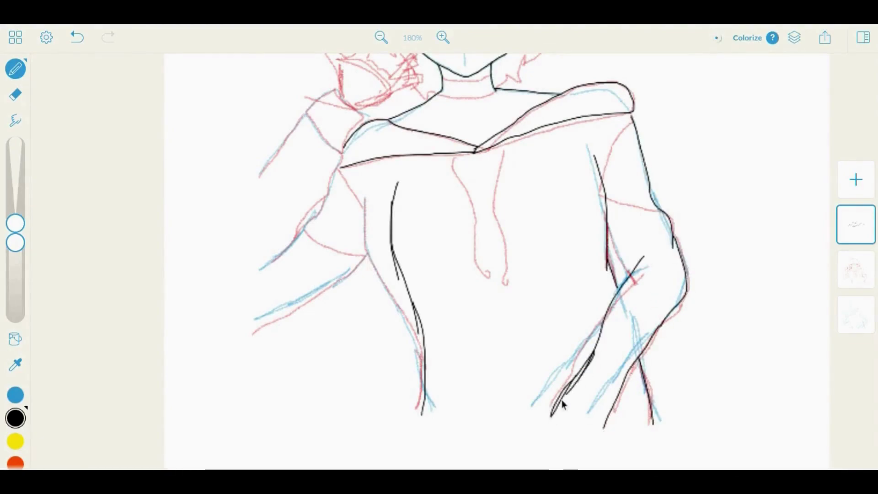
Hide the red and blue sketch layers to check the black line art alone
left_click(412, 38)
left_click(856, 270)
left_click(815, 257)
left_click(856, 314)
left_click(815, 307)
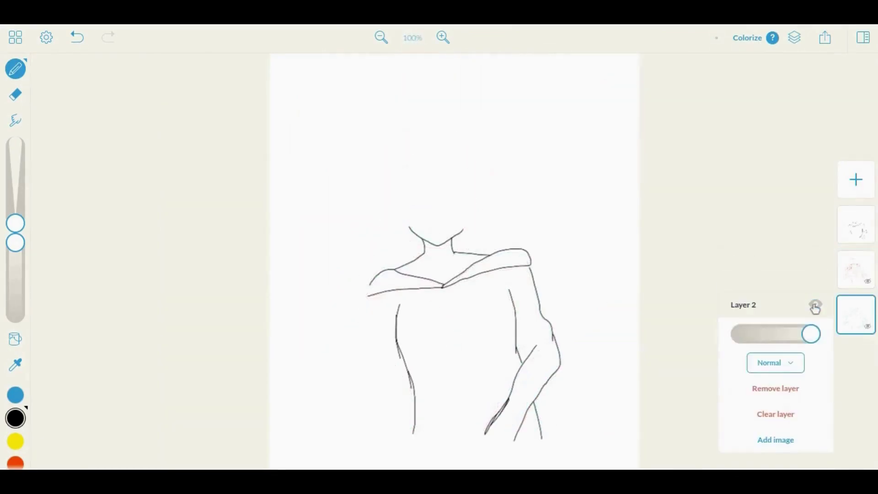
Ink the missing lines between the torso and the inner elbow of the bent arm on the line art layer
left_click(521, 340)
key("ctrl+z")
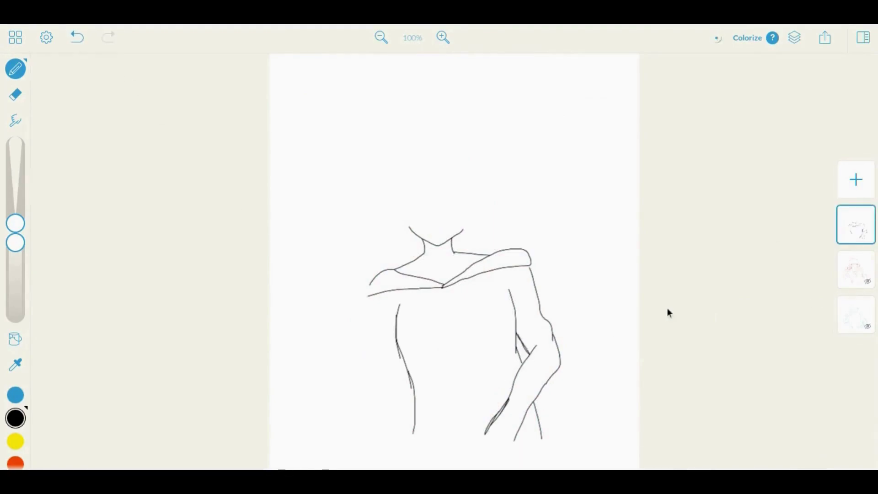
left_click(443, 38)
left_click(15, 95)
key("p")
left_click_drag(548, 151, 588, 230)
left_click(411, 37)
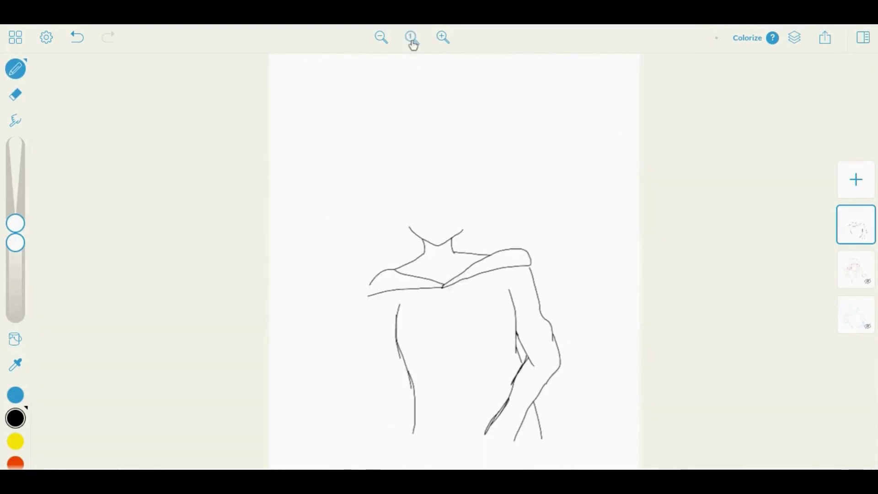
Make the red and blue sketch layers visible again beneath the line art
left_click(443, 38)
left_click(837, 272)
left_click(856, 315)
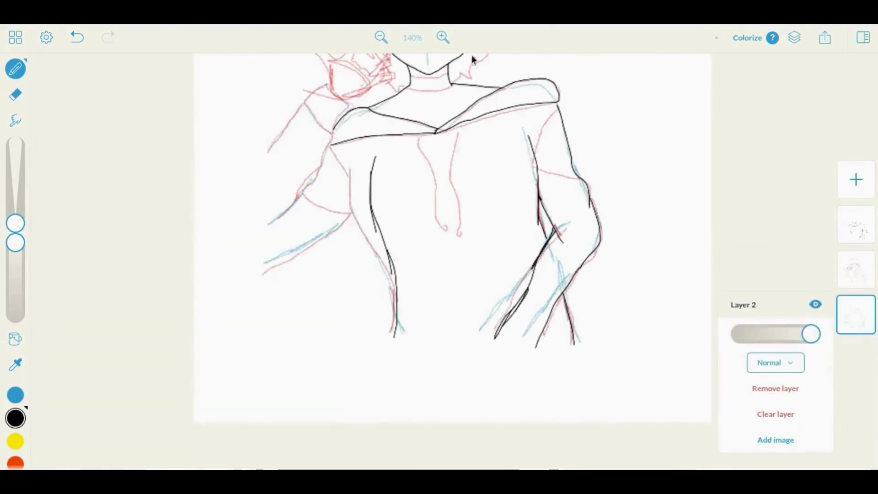
Clean up the outer line of the hip-side arm on the line art layer and ink its upper-arm sleeve cutout
left_click(443, 38)
key("e")
left_click(856, 224)
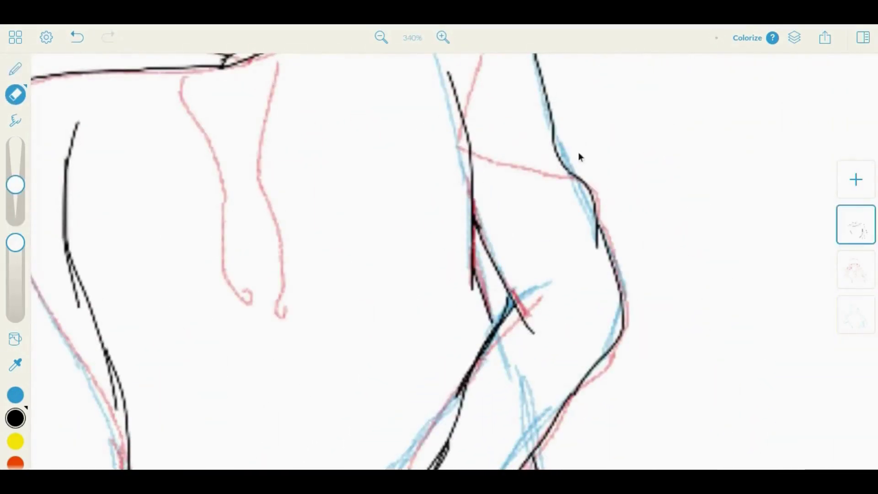
key("p")
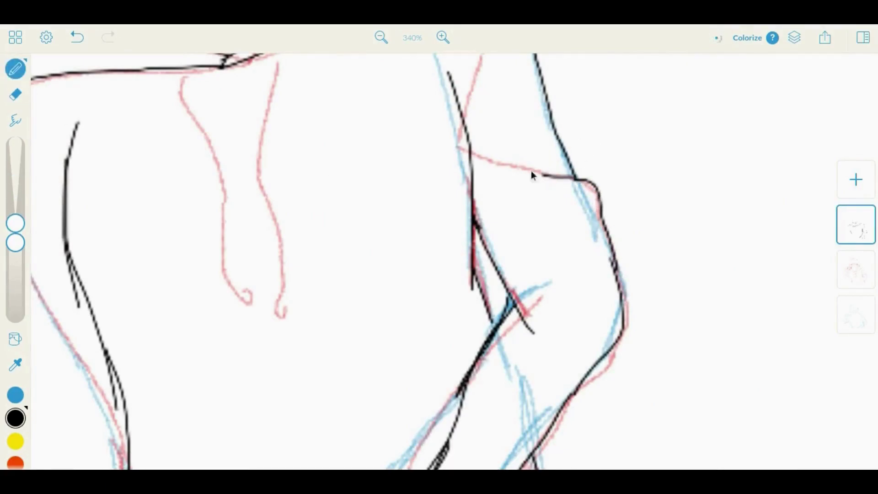
scroll(530, 147, "up", 3)
left_click_drag(522, 123, 471, 254)
Erase the doubled strokes on the forearm resting at the hip and re-ink its edges as smooth single lines
scroll(453, 278, "down", 8)
key("e")
left_click_drag(453, 174, 368, 340)
key("p")
left_click_drag(399, 283, 368, 364)
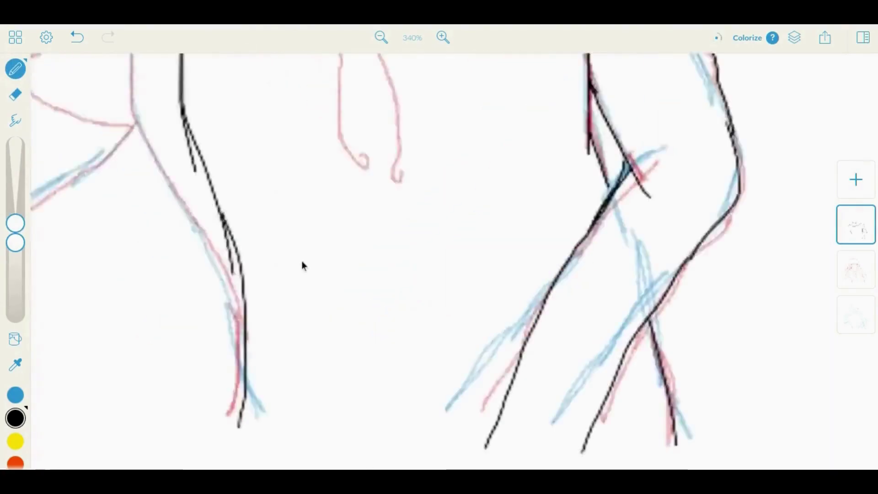
Ink the upper-arm cutout of the raised arm and the lower sleeve edges, redoing the long underside line
scroll(301, 260, "up", 7)
left_click_drag(402, 286, 366, 337)
mouse_move(314, 177)
left_mouse_down()
mouse_move(366, 339)
mouse_move(233, 307)
mouse_move(309, 191)
left_mouse_up()
scroll(246, 304, "down", 3)
left_click_drag(299, 281, 142, 347)
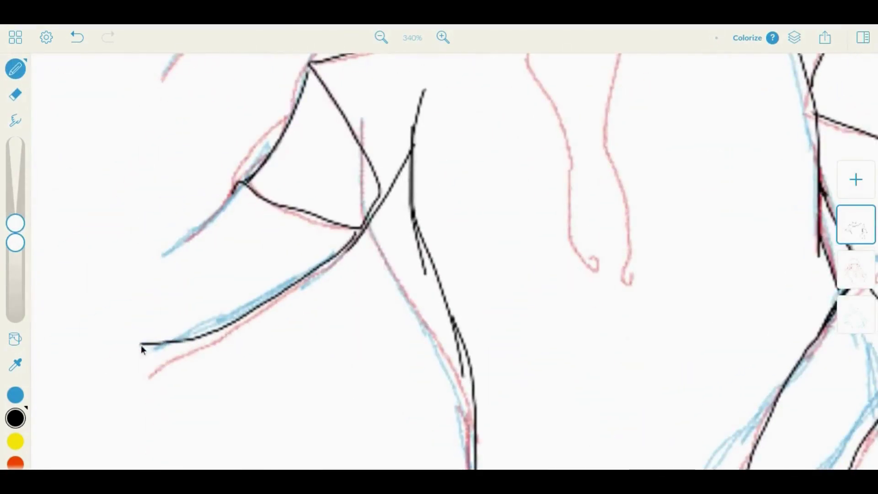
scroll(65, 239, "up", 1)
key("ctrl+z")
left_click_drag(362, 278, 133, 367)
mouse_move(153, 310)
left_mouse_down()
mouse_move(215, 265)
mouse_move(235, 232)
left_mouse_up()
Ink the raised forearm's outer edge, the cuff at the wrist and the line down to the elbow
scroll(235, 231, "up", 2)
left_click_drag(246, 129, 160, 251)
left_click(80, 49)
mouse_move(263, 147)
left_mouse_down()
mouse_move(215, 163)
mouse_move(163, 238)
left_mouse_up()
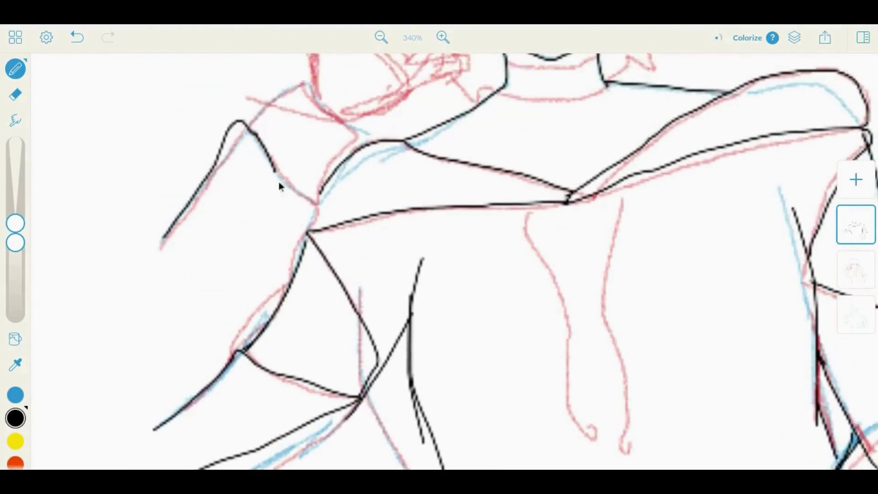
left_click_drag(320, 214, 231, 370)
mouse_move(320, 191)
left_mouse_down()
mouse_move(355, 134)
mouse_move(247, 128)
left_mouse_up()
Ink the choker band around the neck with its scalloped trim
scroll(368, 290, "up", 5)
left_click_drag(368, 290, 456, 284)
left_click_drag(360, 319, 464, 314)
mouse_move(359, 320)
left_mouse_down()
mouse_move(343, 329)
mouse_move(425, 349)
mouse_move(467, 314)
left_mouse_up()
Ink the spiky upper lash outlines of both eyes over the red sketch
left_click(443, 37)
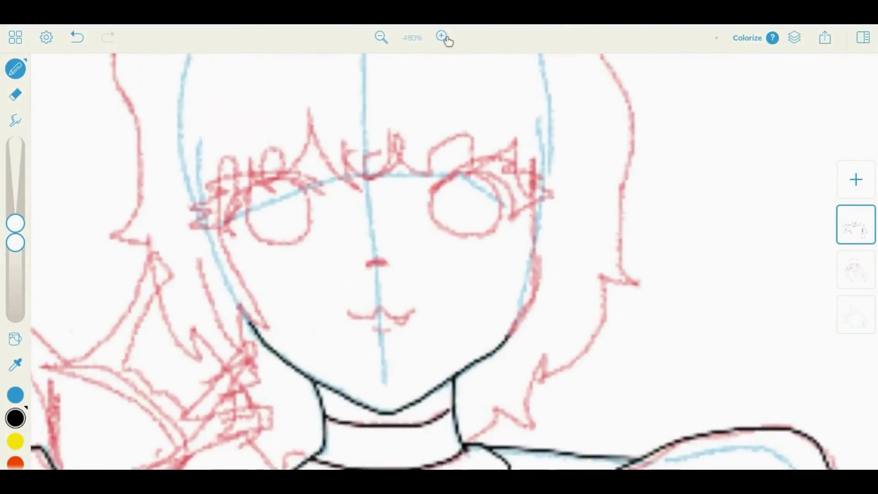
left_click_drag(462, 176, 507, 185)
mouse_move(507, 188)
left_mouse_down()
mouse_move(556, 197)
mouse_move(554, 183)
left_mouse_up()
mouse_move(437, 183)
left_mouse_down()
mouse_move(482, 160)
mouse_move(422, 192)
left_mouse_up()
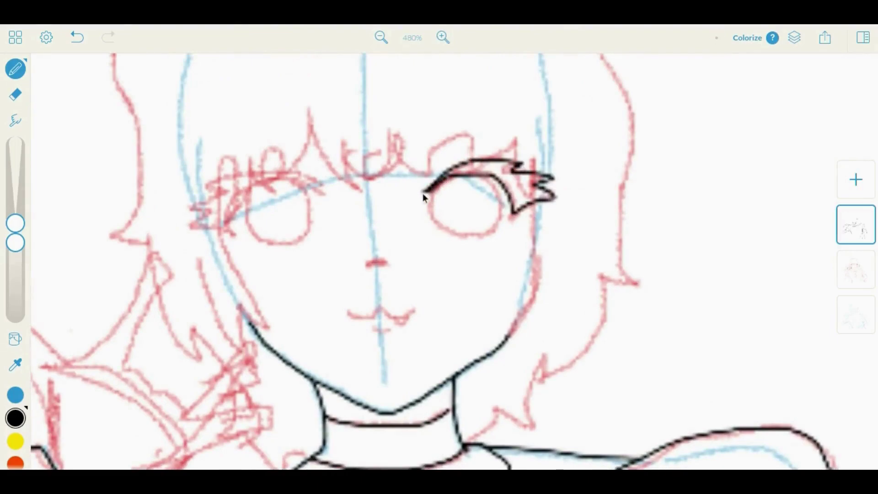
left_click_drag(318, 191, 186, 217)
Ink the round irises of both eyes and fill the lash shapes solid black
mouse_move(254, 173)
left_mouse_down()
mouse_move(320, 185)
mouse_move(298, 245)
mouse_move(310, 201)
left_mouse_up()
left_click_drag(448, 178, 502, 216)
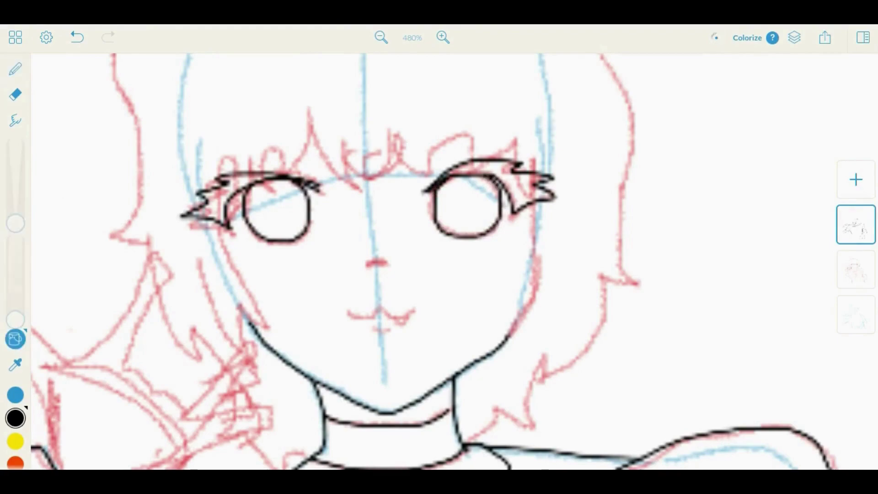
left_click_drag(457, 167, 550, 194)
mouse_move(197, 208)
left_mouse_down()
mouse_move(256, 181)
mouse_move(215, 183)
left_mouse_up()
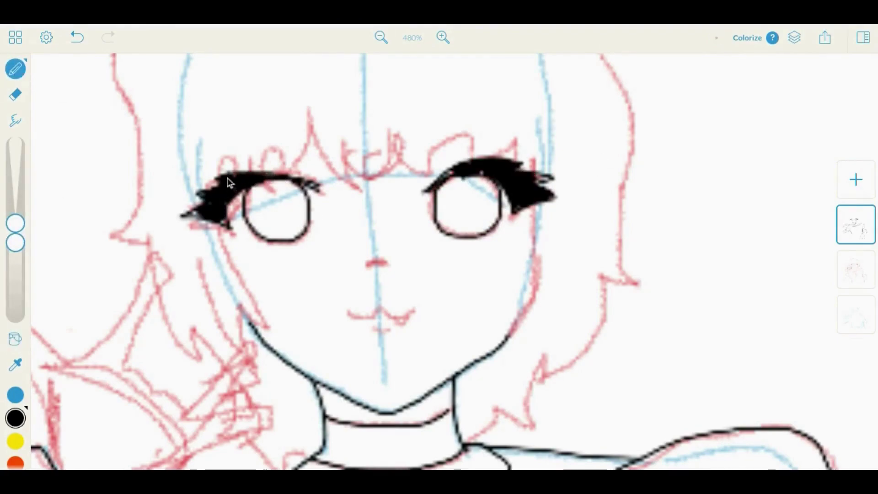
left_click_drag(473, 179, 472, 184)
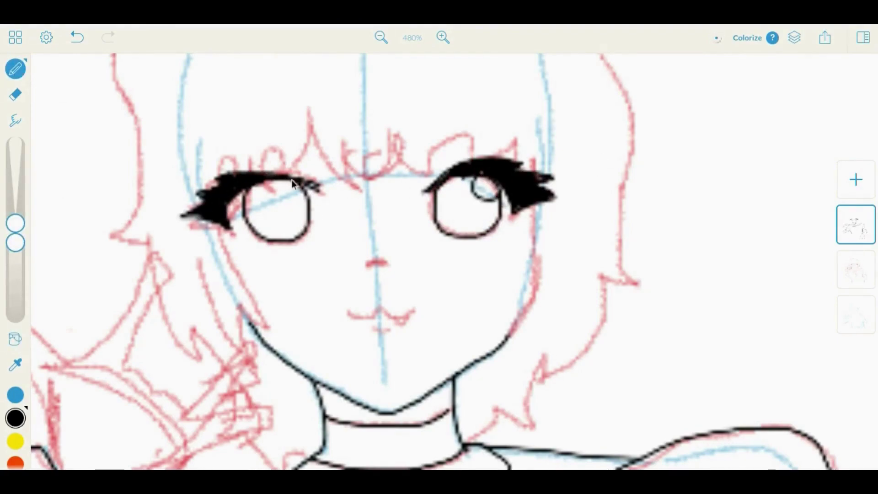
left_click(75, 37)
left_click(75, 38)
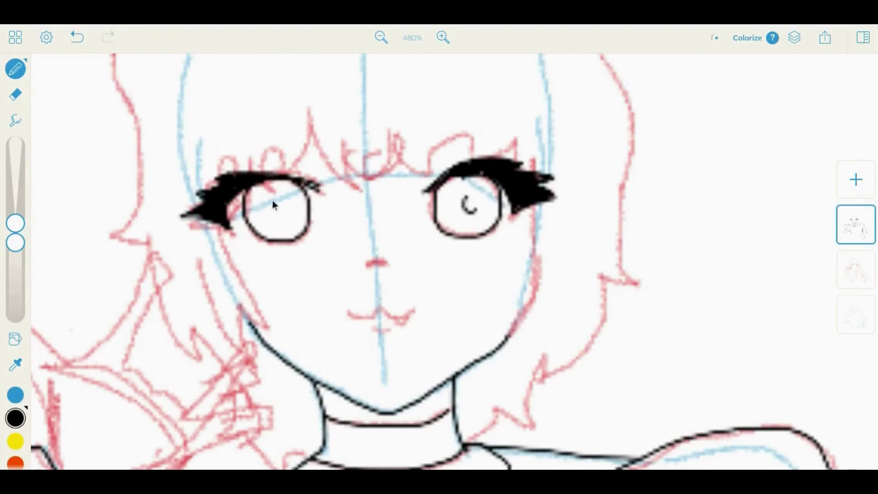
Ink small curved pupils in both eyes, a slanted mouth and a short nose line
mouse_move(362, 315)
left_mouse_down()
mouse_move(412, 305)
mouse_move(404, 316)
left_mouse_up()
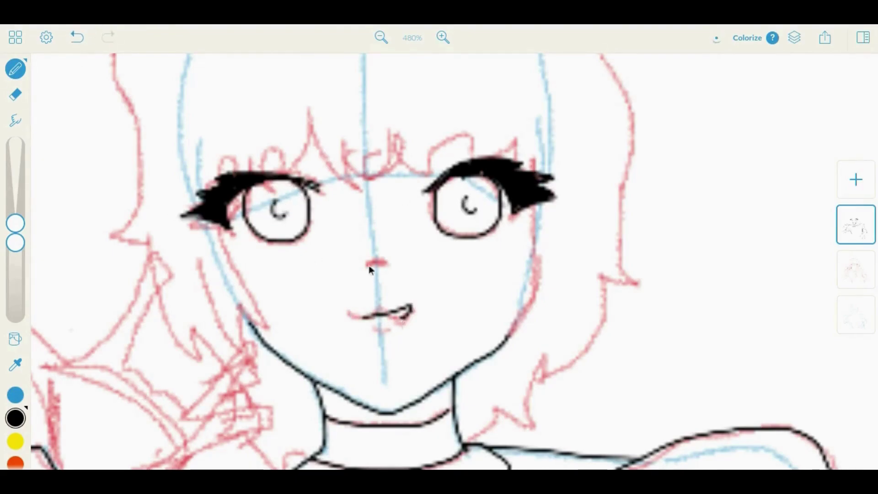
left_click_drag(365, 263, 379, 265)
scroll(411, 274, "down", 5)
Hide the red sketch layer and redraw the mouth as a soft wavy line on the line art layer
left_click(856, 269)
left_click(816, 259)
left_click(815, 259)
left_click(815, 259)
left_click(857, 234)
scroll(432, 258, "up", 8)
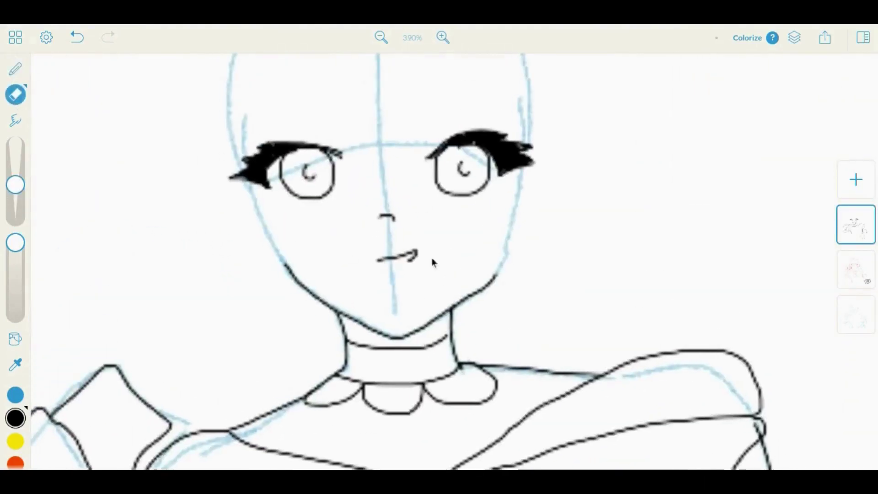
left_click(856, 269)
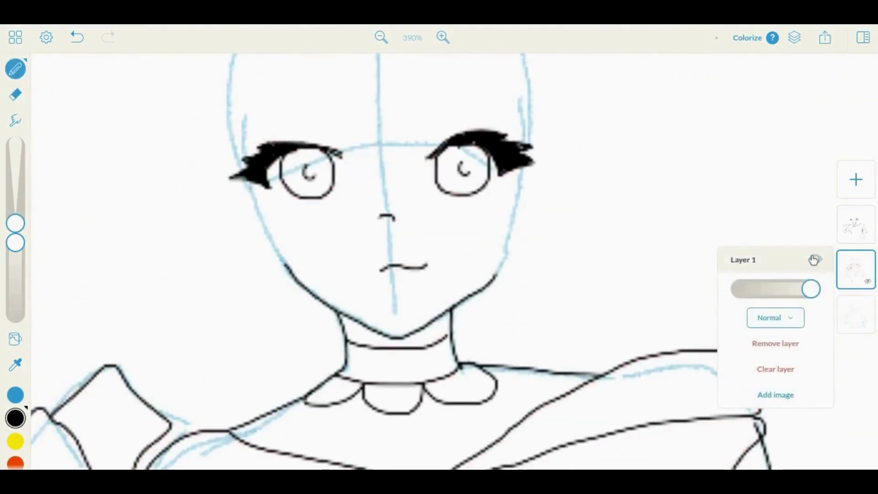
left_click(855, 224)
Ink the parted bangs with a pointed centre strand between the eyes and strands reaching the lashes
left_click_drag(719, 131, 788, 215)
left_click(604, 212)
left_click_drag(413, 208, 498, 176)
left_click_drag(464, 232, 453, 263)
left_click_drag(405, 192, 347, 225)
left_click_drag(329, 228, 313, 235)
left_click_drag(329, 267, 359, 314)
left_click_drag(281, 283, 368, 390)
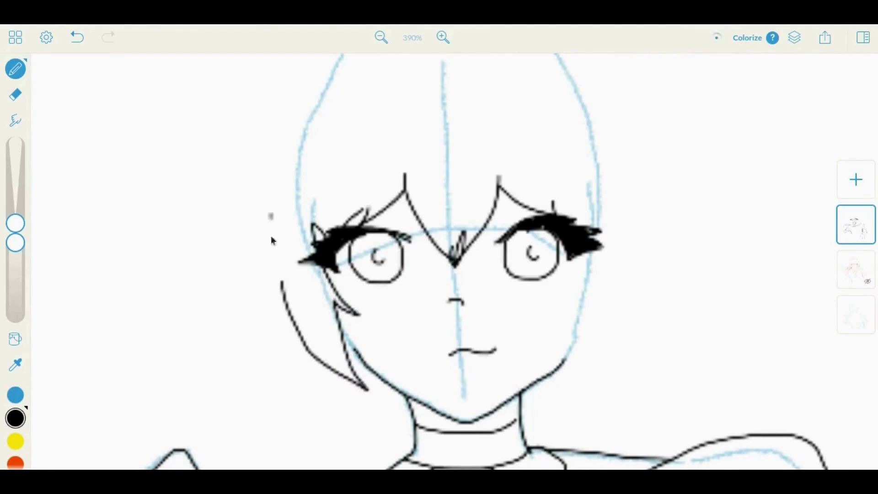
left_click_drag(271, 213, 281, 283)
left_click_drag(583, 207, 559, 365)
key("ctrl+z")
key("ctrl+z")
key("ctrl+z")
key("ctrl+z")
key("ctrl+z")
left_click_drag(325, 229, 318, 243)
mouse_move(320, 268)
left_mouse_down()
mouse_move(326, 297)
mouse_move(382, 357)
left_mouse_up()
left_click_drag(329, 340, 361, 357)
left_click(289, 175)
left_click_drag(289, 175, 263, 304)
left_click_drag(300, 302, 341, 375)
mouse_move(589, 198)
left_mouse_down()
mouse_move(586, 297)
mouse_move(563, 330)
left_mouse_up()
key("ctrl+z")
mouse_move(616, 165)
left_mouse_down()
mouse_move(638, 293)
mouse_move(626, 251)
mouse_move(607, 330)
left_mouse_up()
key("ctrl+z")
scroll(440, 136, "up", 3)
scroll(440, 136, "down", 5)
left_click_drag(556, 363, 665, 349)
left_click(75, 38)
left_click(76, 37)
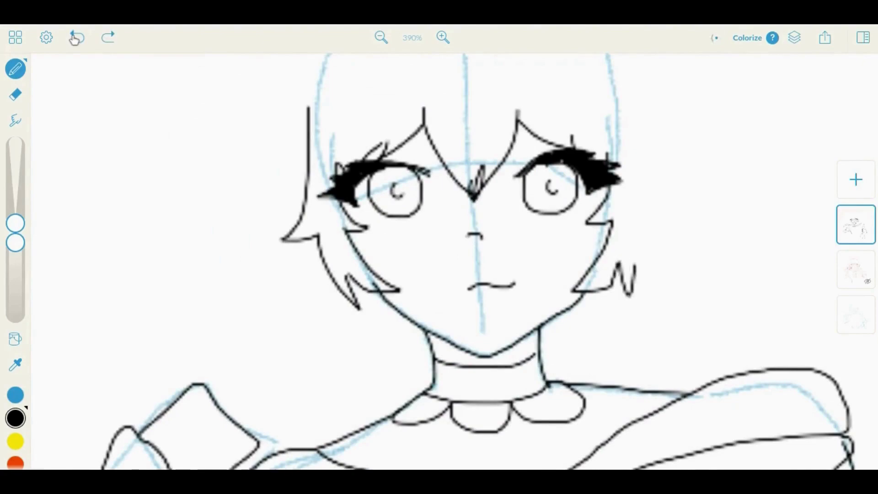
left_click(76, 37)
left_click(75, 38)
left_click(76, 38)
Ink wavy inner hair locks with curled tips framing the face, undoing the misplaced strokes
mouse_move(339, 201)
left_mouse_down()
mouse_move(356, 253)
mouse_move(336, 287)
left_mouse_up()
mouse_move(292, 109)
left_mouse_down()
mouse_move(297, 228)
mouse_move(338, 288)
left_mouse_up()
mouse_move(615, 180)
left_mouse_down()
mouse_move(581, 238)
mouse_move(624, 300)
mouse_move(642, 260)
mouse_move(647, 105)
left_mouse_up()
scroll(524, 116, "up", 3)
key("ctrl+z")
key("ctrl+z")
Ink the outer hair contour down both sides and the row of small curls along the bottom by the neck
left_click_drag(647, 141, 679, 421)
scroll(678, 276, "down", 3)
mouse_move(679, 276)
left_mouse_down()
mouse_move(659, 357)
mouse_move(543, 374)
left_mouse_up()
mouse_move(432, 368)
left_mouse_down()
mouse_move(383, 383)
mouse_move(296, 354)
left_mouse_up()
left_click_drag(275, 250, 274, 76)
Ink the rounded crown of the hair above the head, erasing and redrawing the top stroke
scroll(279, 137, "up", 3)
left_click_drag(352, 65, 284, 127)
mouse_move(606, 71)
left_mouse_down()
mouse_move(642, 122)
mouse_move(670, 199)
left_mouse_up()
scroll(593, 174, "up", 3)
left_click_drag(658, 229, 672, 315)
key("e")
mouse_move(402, 137)
left_mouse_down()
mouse_move(639, 232)
mouse_move(320, 192)
left_mouse_up()
left_click(15, 69)
mouse_move(455, 137)
left_mouse_down()
mouse_move(302, 224)
mouse_move(602, 171)
mouse_move(647, 262)
left_mouse_up()
Thicken the hair outline on both sides of the crown and add small outward flicks at its ends
scroll(574, 166, "down", 5)
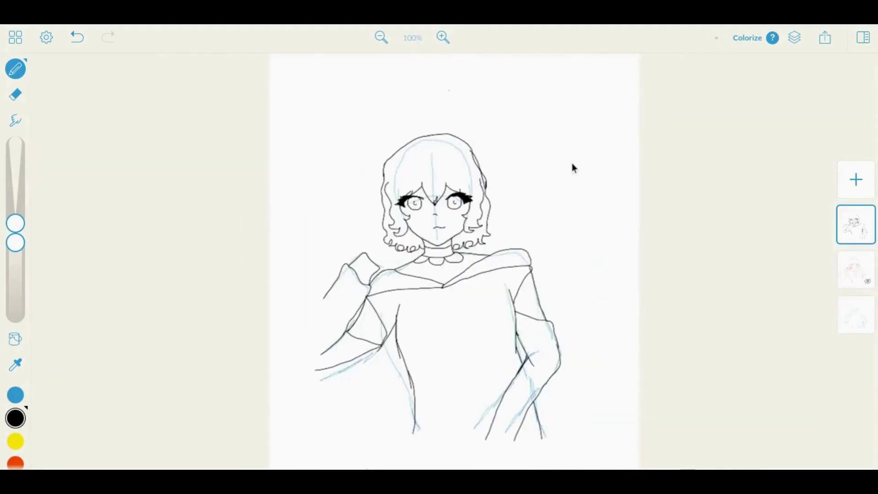
left_click(451, 48)
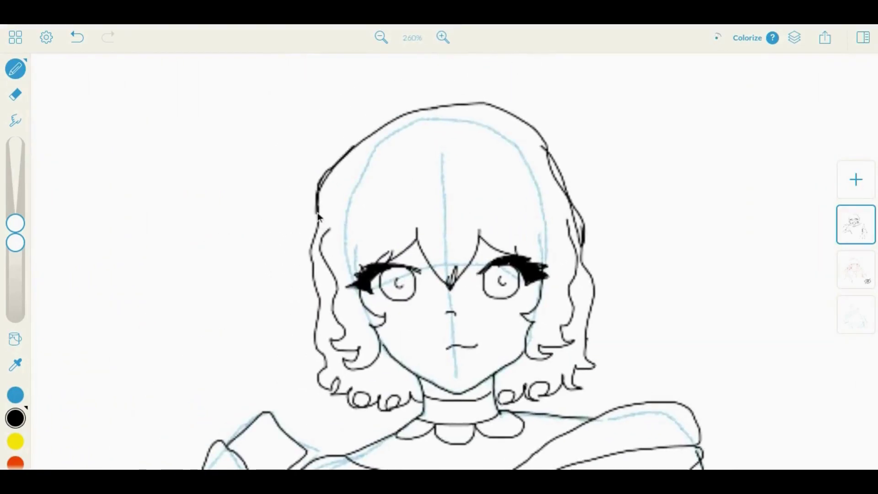
left_click_drag(345, 158, 315, 259)
left_click_drag(334, 176, 319, 211)
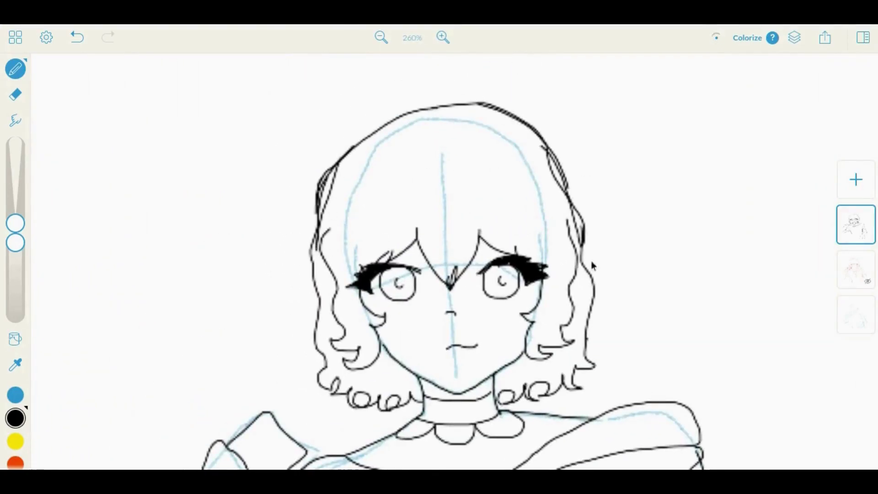
left_click_drag(587, 226, 594, 254)
left_click_drag(585, 224, 565, 176)
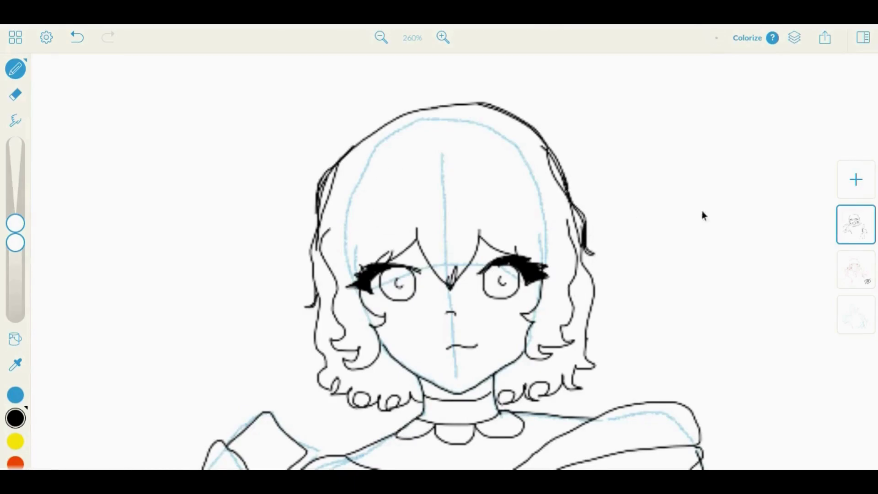
Show the red sketch layer and ink the outline of the raised hand on the line art layer
scroll(346, 192, "up", 5)
left_click(855, 270)
scroll(478, 248, "down", 5)
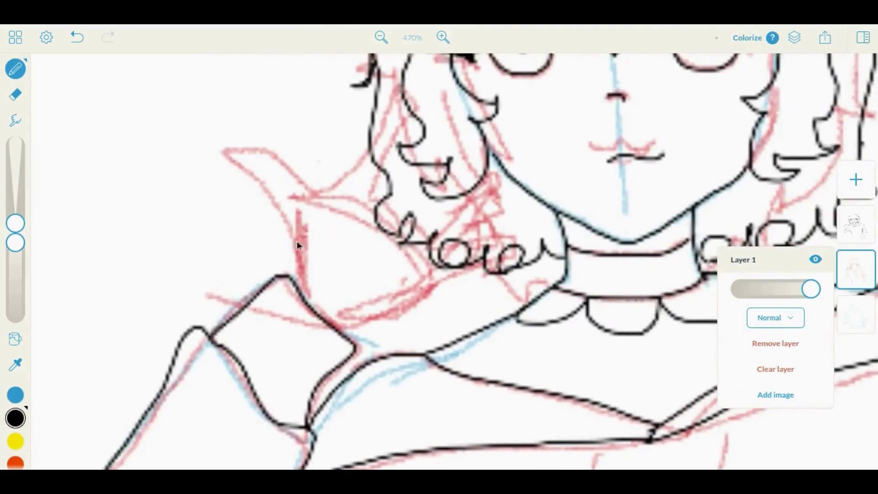
left_click(437, 218)
mouse_move(235, 158)
left_mouse_down()
mouse_move(347, 180)
mouse_move(416, 110)
mouse_move(386, 166)
left_mouse_up()
Erase the hair lines that cross the raised hand's fingers using a smaller eraser
left_click(15, 95)
left_click_drag(16, 223, 15, 204)
left_click_drag(410, 231, 379, 158)
left_click_drag(438, 215, 435, 253)
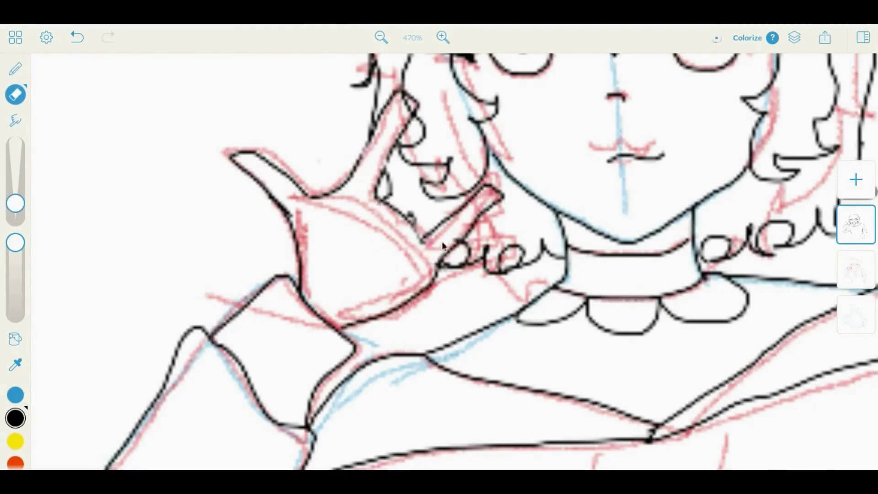
Ink the folded fingers, creases and nails of the raised hand, clean up stray marks and undo the palm line
left_click(19, 68)
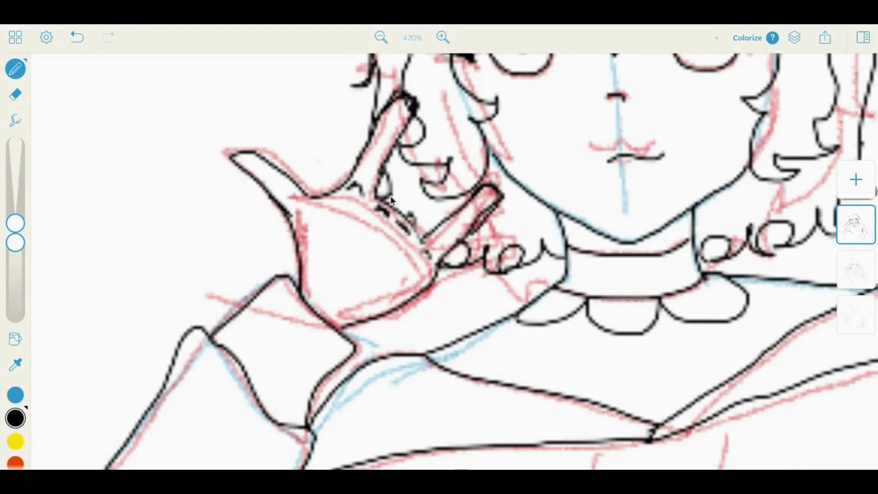
key("e")
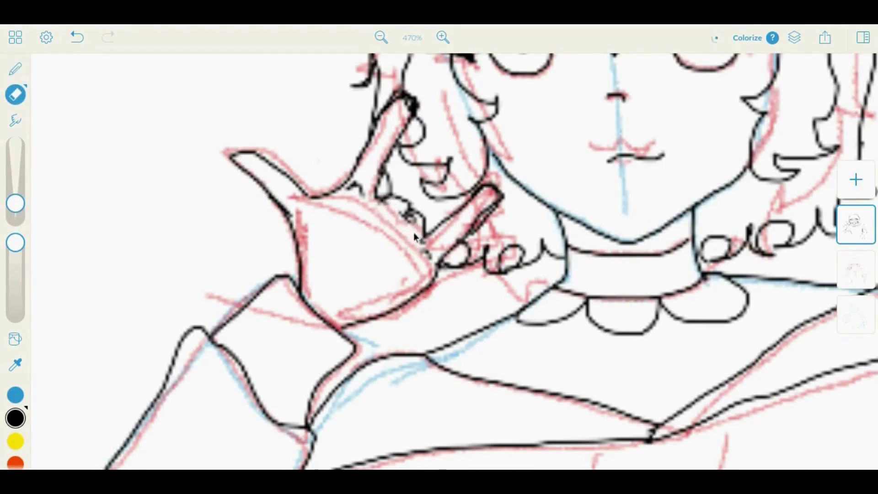
left_click_drag(368, 192, 350, 183)
key("e")
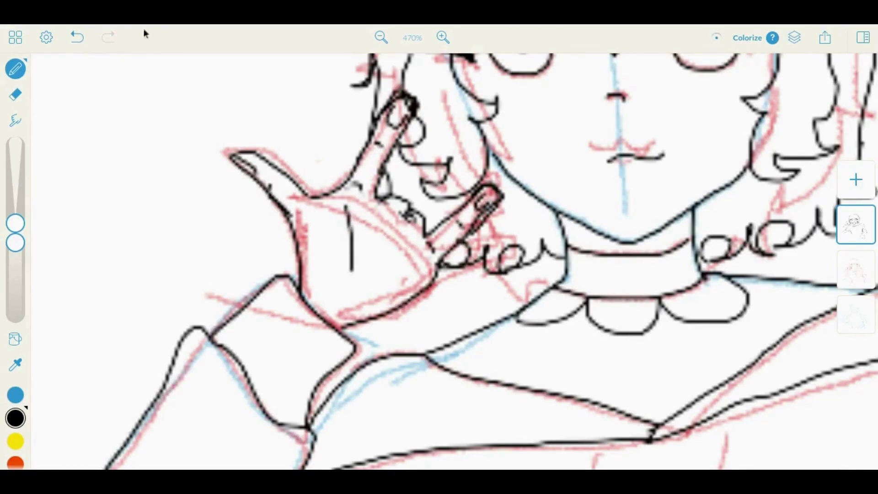
left_click(77, 37)
Ink the two drawstrings with curled ends on the chest and the hem of the top at the waist
scroll(468, 206, "down", 5)
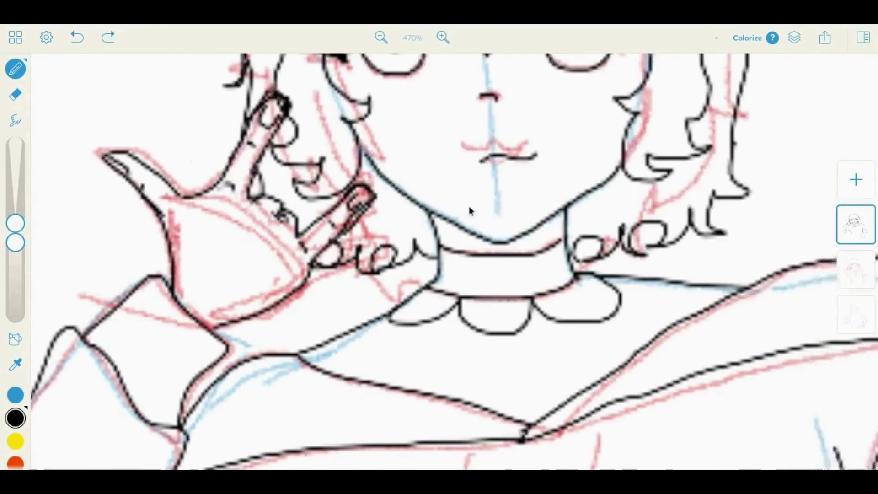
scroll(442, 54, "up", 3)
scroll(442, 53, "up", 2)
mouse_move(374, 98)
left_mouse_down()
mouse_move(408, 219)
mouse_move(409, 315)
left_mouse_up()
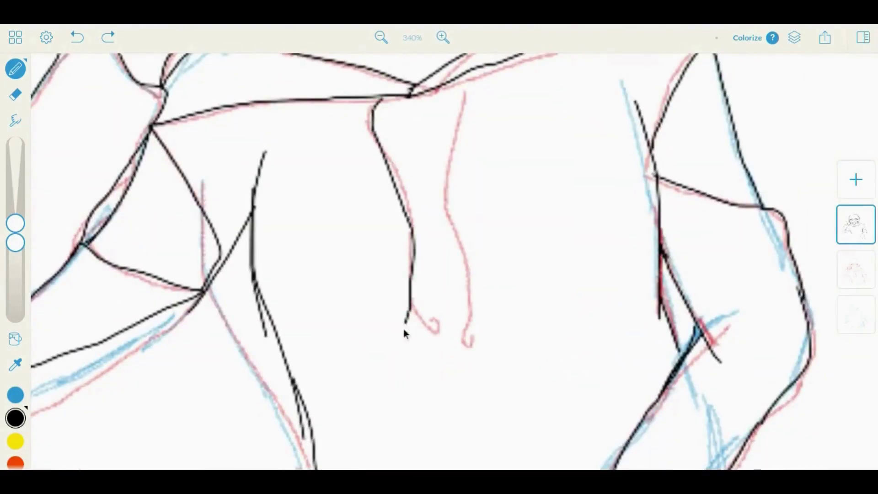
left_click_drag(467, 74, 486, 340)
scroll(419, 288, "down", 5)
mouse_move(381, 250)
left_mouse_down()
mouse_move(365, 346)
mouse_move(597, 245)
left_mouse_up()
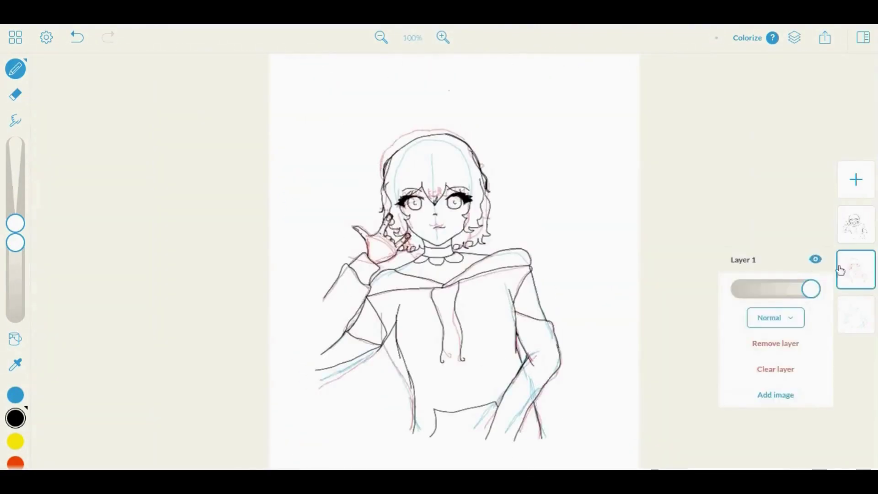
Hide the red and blue sketch layers and add a new layer directly beneath the black line art
left_click(855, 314)
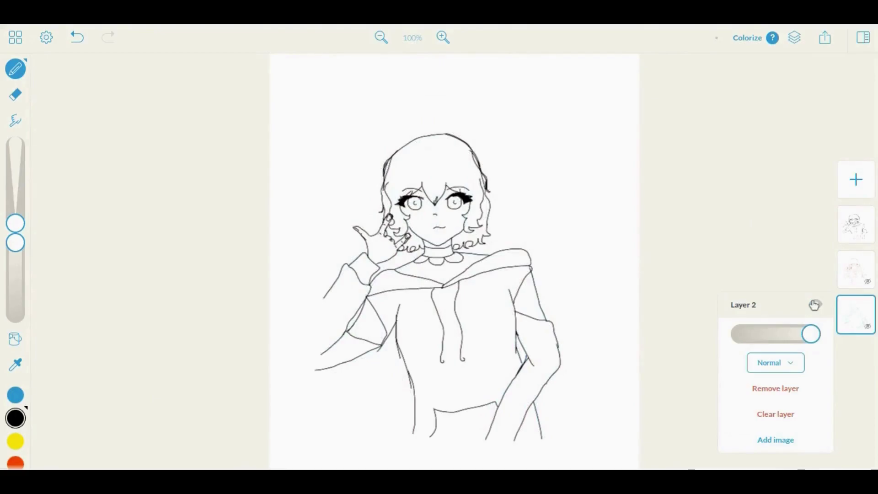
left_click(856, 179)
left_click(442, 38)
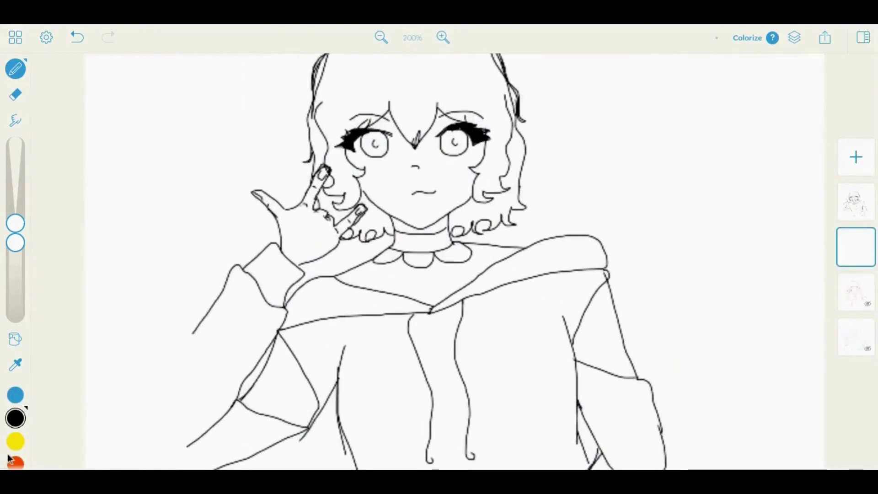
Fill the face, neck, chest and raised hand with pale yellow on the new layer
left_click(15, 339)
left_click(402, 275)
left_click(433, 219)
left_click(351, 231)
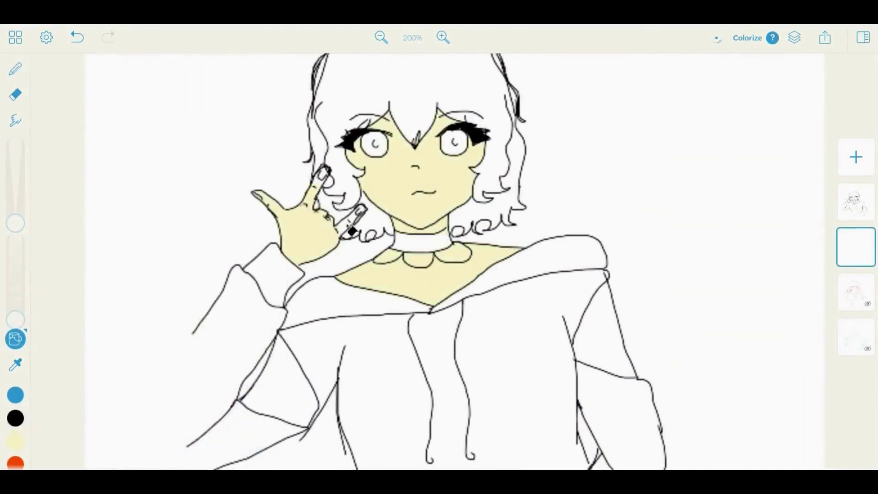
Touch up the pale yellow skin around the fingers and neck with the pencil and eraser
left_click(443, 38)
left_click(15, 69)
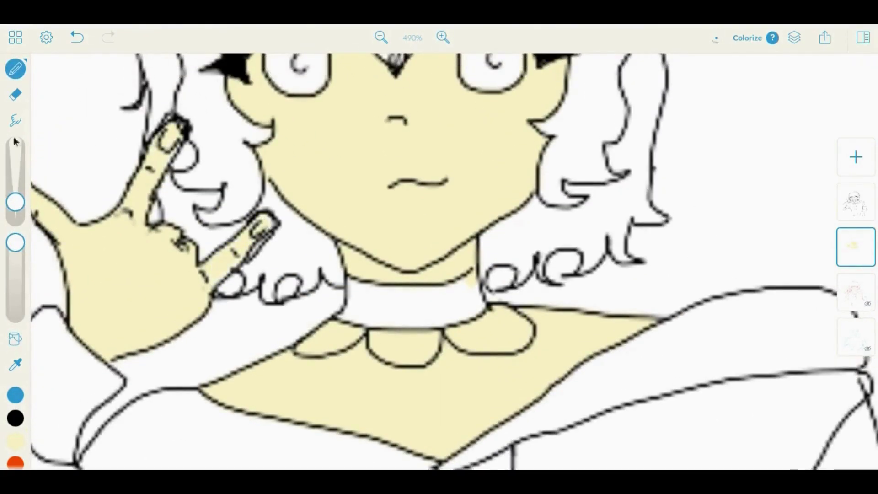
left_click(15, 94)
Add another layer beneath the line art and fill both upper-arm cutouts pale yellow on the skin layer
left_click(412, 38)
left_click(859, 265)
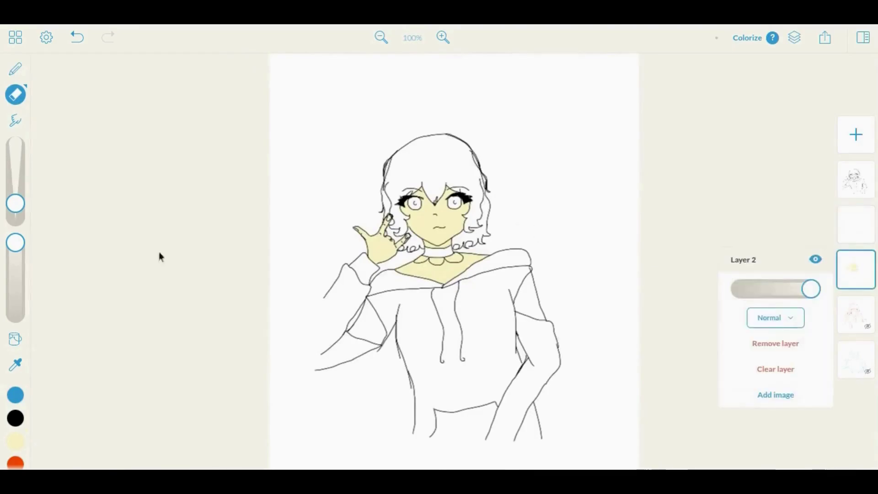
left_click(15, 339)
left_click(528, 297)
left_click(368, 320)
Choose a bright pink and fill the hair, including the side locks and lower strands, on the empty colour layer
left_click(856, 224)
left_click(15, 441)
left_click(252, 397)
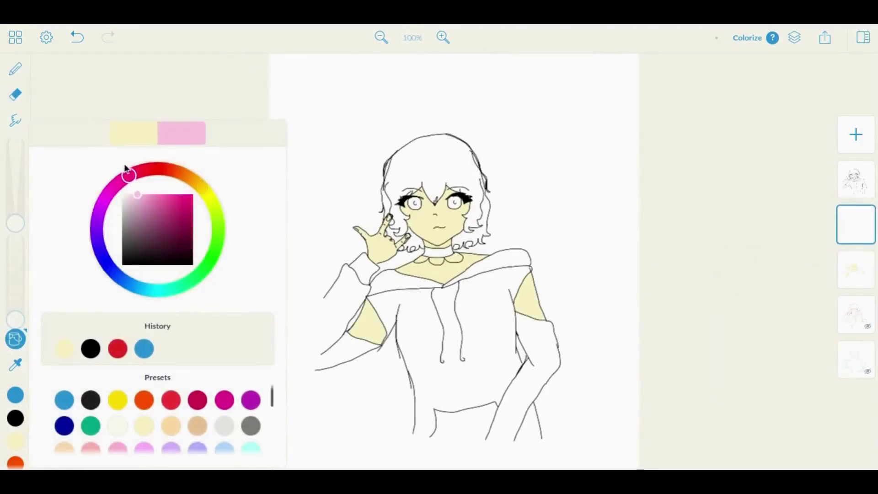
left_click(390, 183)
left_click(444, 39)
left_click(443, 38)
left_click(503, 192)
left_click(376, 135)
left_click(342, 205)
left_click(375, 238)
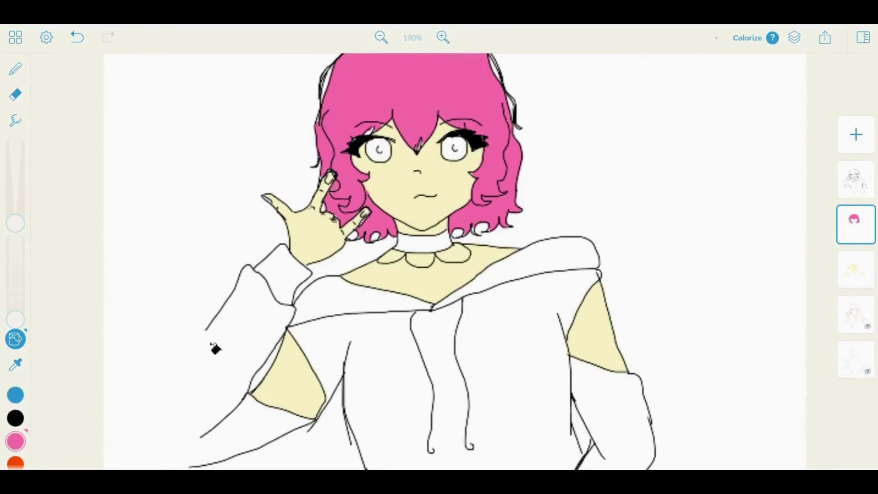
Add a layer beneath the skin layer and fill both irises bright pink on it
left_click(856, 134)
left_click(857, 288)
left_click(464, 151)
left_click(391, 153)
Resize the canvas by cropping its sides to a narrower portrait area around the girl
left_click(47, 38)
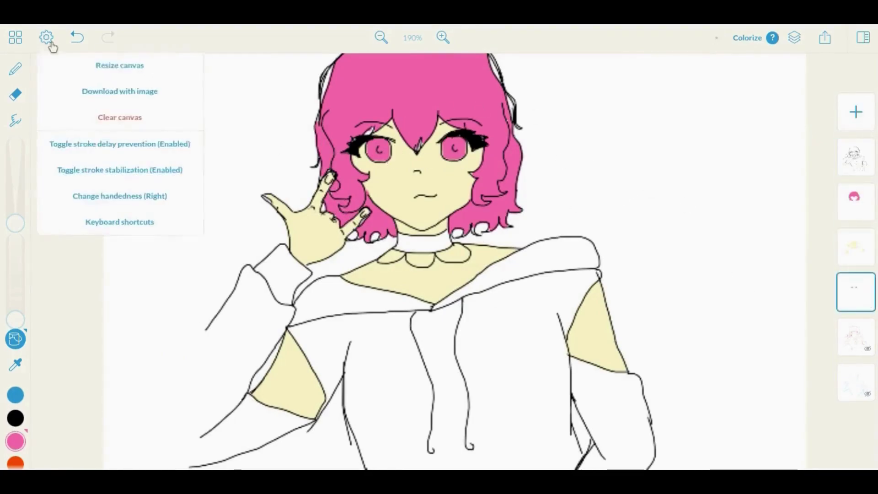
left_click(120, 63)
left_click_drag(270, 232, 325, 231)
left_click_drag(639, 53, 572, 86)
left_click(519, 35)
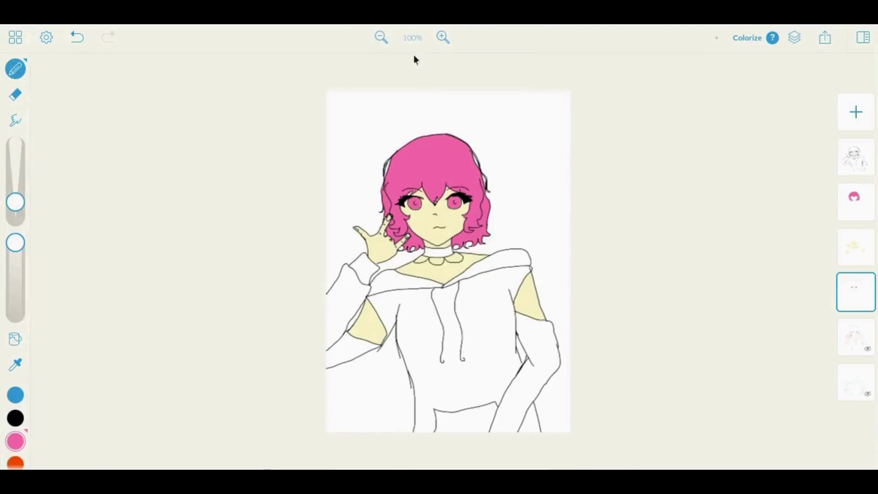
Choose a near-black colour and fill the choker, hood, raised-arm cuff and front pocket
left_click(15, 441)
left_click_drag(183, 215, 126, 251)
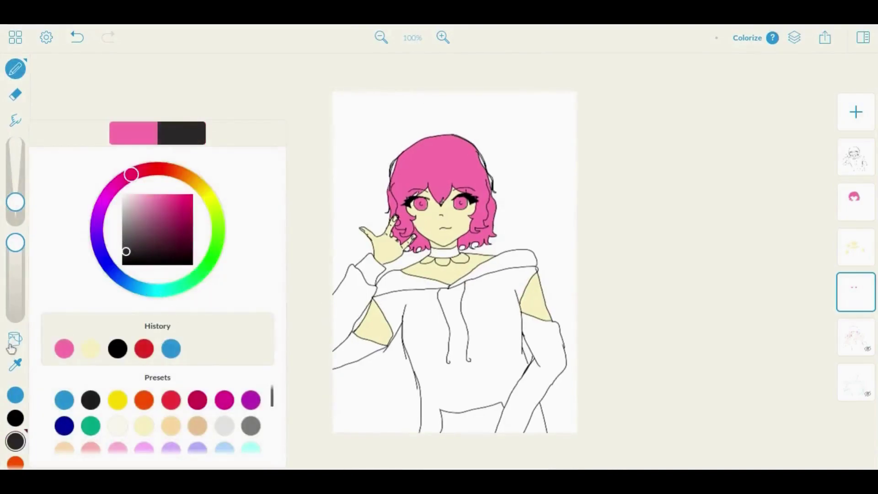
left_click(15, 339)
left_click(431, 286)
left_click(525, 266)
left_click(370, 272)
left_click(490, 420)
Choose a light aqua and fill the hoodie's torso, sleeves and remaining lower part
left_click(16, 441)
left_click(183, 286)
left_click(155, 204)
left_click(457, 389)
left_click(354, 349)
left_click(549, 356)
left_click(537, 423)
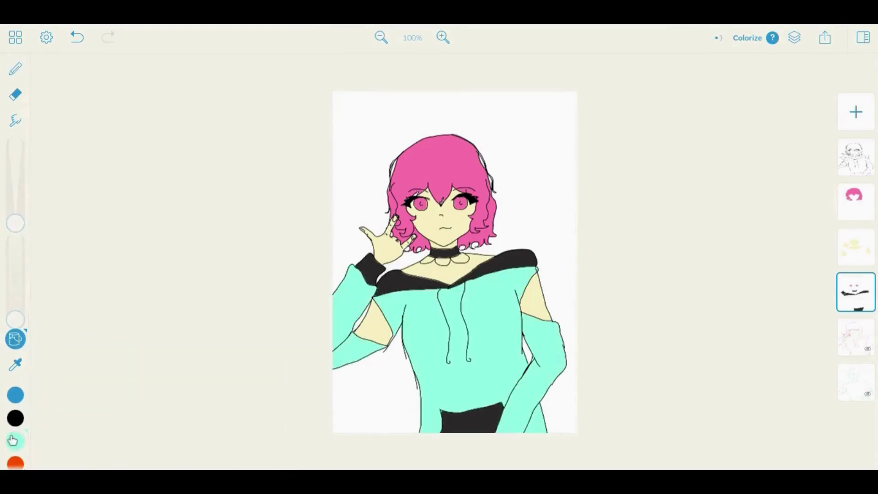
Choose a deep magenta as the pencil colour
left_click(15, 441)
left_click(133, 172)
left_click(15, 69)
Try soft magenta shading with a very large brush over the hoodie's hem and raised sleeve, and undo it
scroll(446, 327, "up", 2)
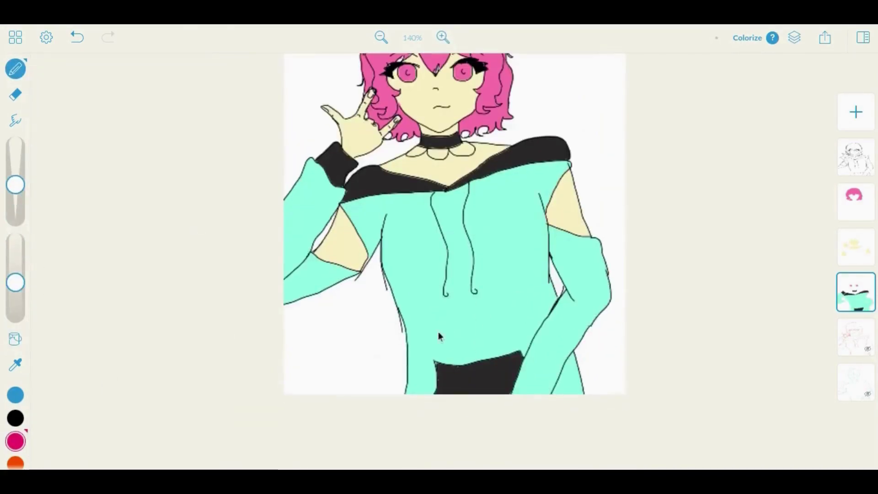
left_click_drag(15, 184, 15, 149)
mouse_move(430, 350)
left_mouse_down()
mouse_move(457, 365)
mouse_move(525, 307)
mouse_move(567, 329)
left_mouse_up()
left_click_drag(307, 192, 297, 247)
left_click(15, 120)
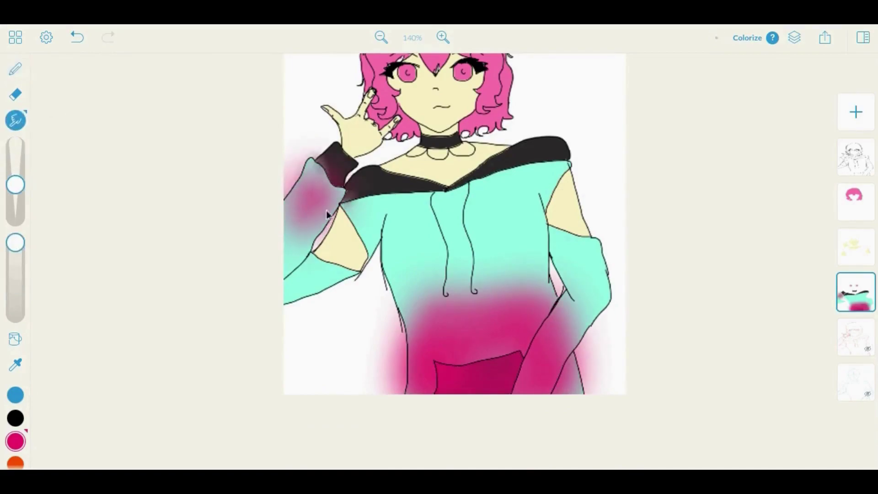
left_click(77, 37)
left_click(76, 37)
Paint the raised forearm sleeve, the opposite sleeve and the torso's lower section above the pocket deep magenta
left_click(15, 68)
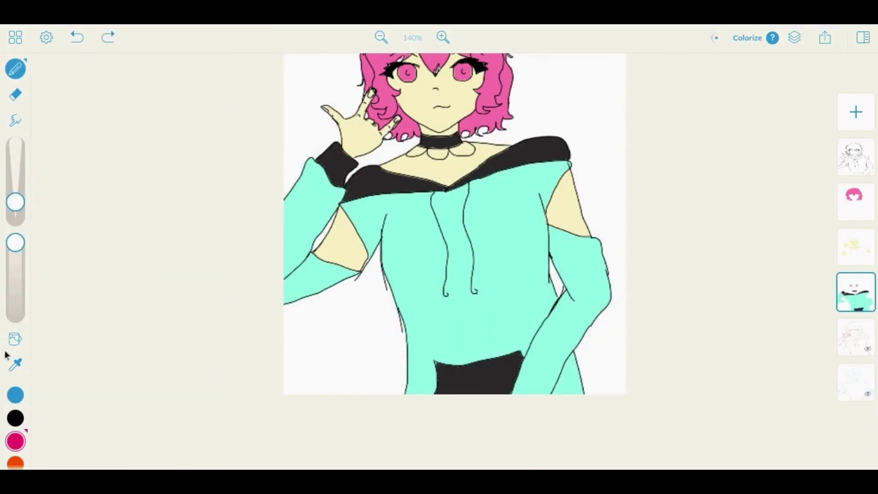
left_click_drag(316, 206, 302, 256)
left_click_drag(580, 256, 562, 320)
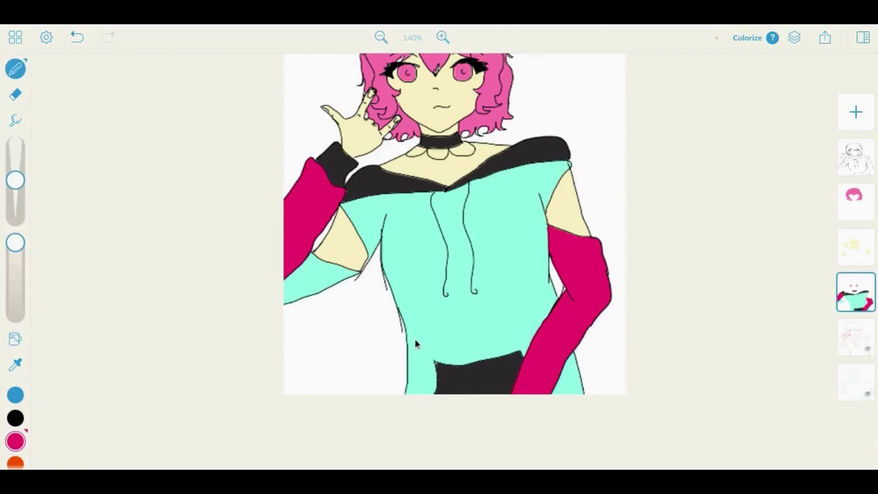
left_click_drag(415, 342, 414, 391)
left_click_drag(571, 359, 567, 394)
mouse_move(549, 297)
left_mouse_down()
mouse_move(452, 350)
mouse_move(474, 365)
mouse_move(448, 343)
mouse_move(445, 350)
mouse_move(533, 302)
left_mouse_up()
Smudge the upper edge of the magenta hem into the aqua torso
left_click(15, 120)
left_click(442, 37)
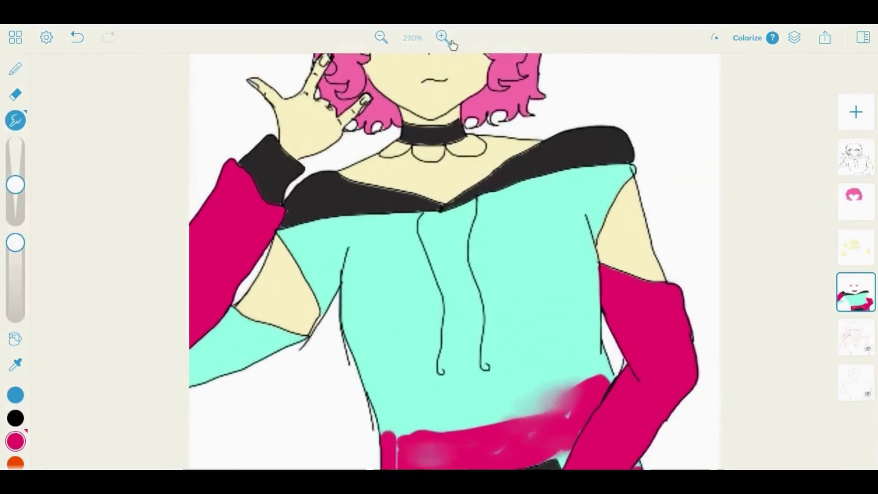
left_click(442, 37)
scroll(378, 222, "down", 5)
mouse_move(378, 221)
left_mouse_down()
mouse_move(402, 237)
mouse_move(379, 321)
mouse_move(434, 233)
mouse_move(515, 243)
mouse_move(445, 225)
mouse_move(501, 257)
mouse_move(634, 187)
mouse_move(632, 143)
mouse_move(566, 199)
mouse_move(444, 250)
left_mouse_up()
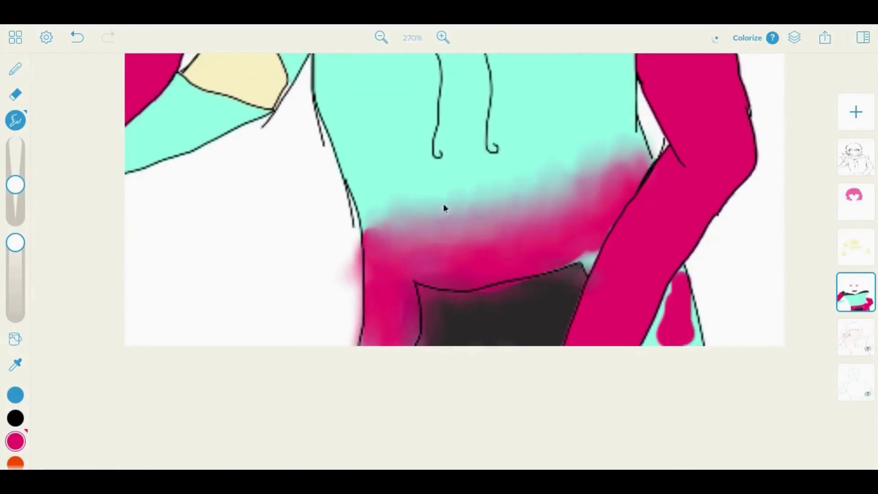
Fill the leftover aqua beside the lowered sleeve with magenta and repaint solid magenta around the pocket
left_click(15, 68)
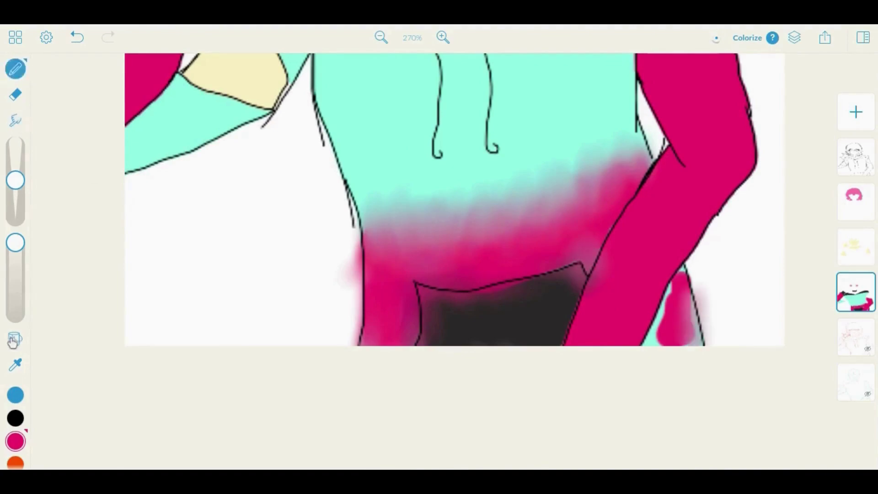
left_click(15, 338)
left_click(663, 329)
left_click(686, 285)
left_click(15, 69)
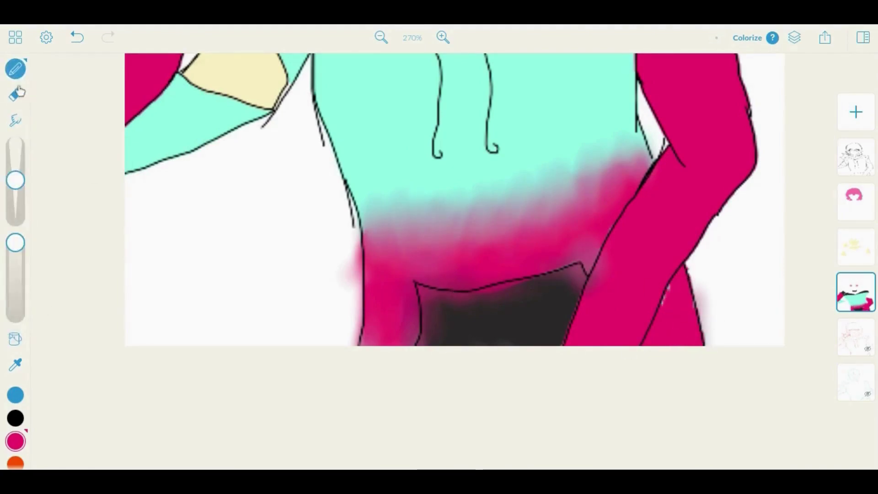
left_click_drag(357, 339, 412, 274)
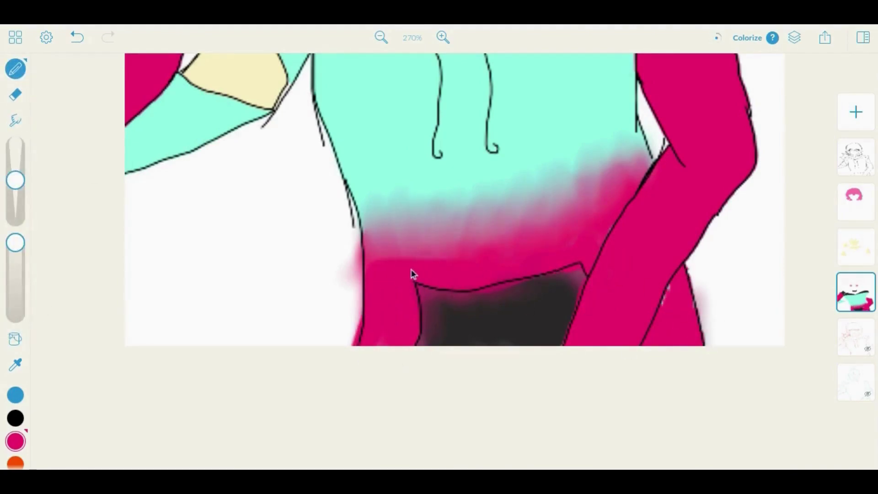
Reduce the pencil opacity and paint a translucent magenta band higher across the lower torso
left_click_drag(15, 243, 15, 280)
left_click_drag(408, 228, 549, 215)
key("ctrl+z")
left_click_drag(16, 281, 16, 304)
mouse_move(366, 242)
left_mouse_down()
mouse_move(366, 210)
mouse_move(513, 245)
mouse_move(627, 130)
mouse_move(511, 234)
mouse_move(378, 198)
mouse_move(497, 206)
mouse_move(690, 161)
mouse_move(520, 227)
left_mouse_up()
Smudge the magenta upward across the torso into a smooth gradient with the aqua
key("s")
mouse_move(439, 251)
left_mouse_down()
mouse_move(519, 187)
mouse_move(377, 271)
mouse_move(371, 208)
mouse_move(388, 247)
mouse_move(407, 208)
left_mouse_up()
key("ctrl+z")
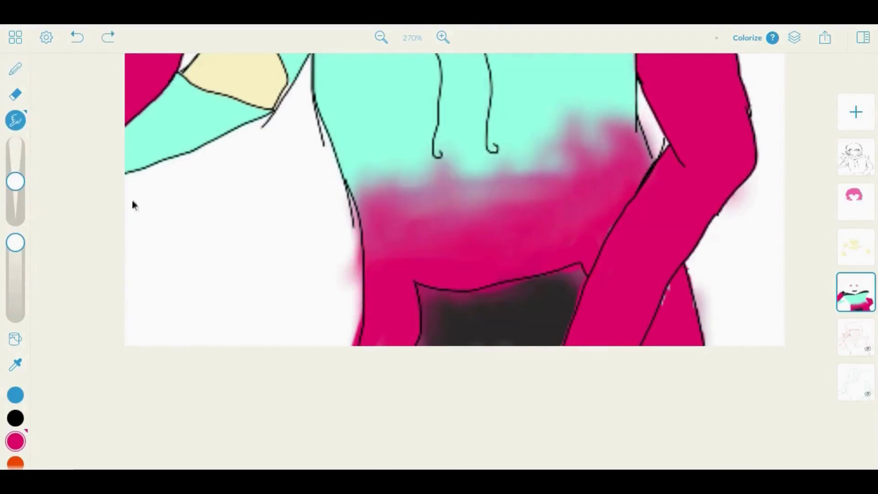
mouse_move(502, 197)
left_mouse_down()
mouse_move(606, 131)
mouse_move(642, 131)
left_mouse_up()
mouse_move(508, 207)
left_mouse_down()
mouse_move(417, 172)
mouse_move(558, 177)
mouse_move(450, 208)
mouse_move(572, 151)
mouse_move(582, 119)
mouse_move(594, 177)
mouse_move(545, 161)
mouse_move(390, 182)
mouse_move(623, 127)
mouse_move(378, 216)
mouse_move(356, 169)
mouse_move(447, 210)
mouse_move(438, 205)
mouse_move(389, 234)
mouse_move(374, 139)
mouse_move(586, 120)
mouse_move(605, 180)
mouse_move(498, 204)
left_mouse_up()
mouse_move(598, 165)
left_mouse_down()
mouse_move(552, 197)
mouse_move(531, 161)
left_mouse_up()
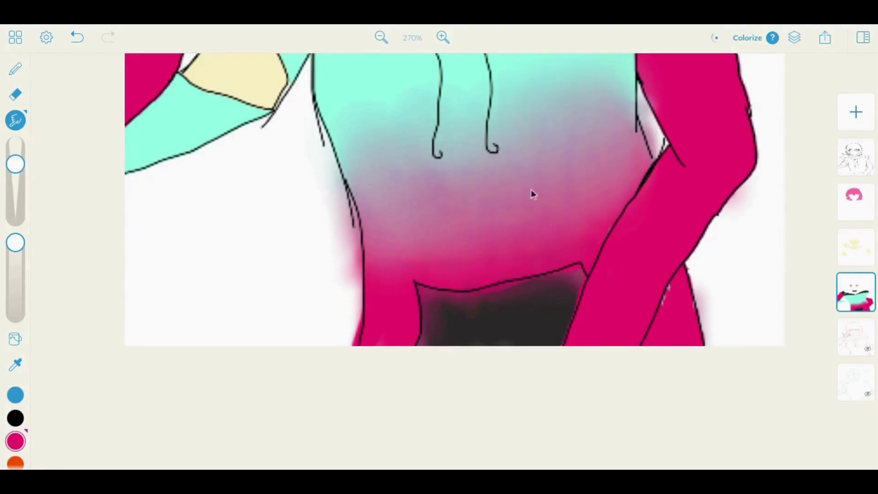
mouse_move(471, 134)
left_mouse_down()
mouse_move(410, 260)
mouse_move(383, 288)
mouse_move(437, 110)
mouse_move(450, 289)
left_mouse_up()
scroll(592, 256, "up", 3)
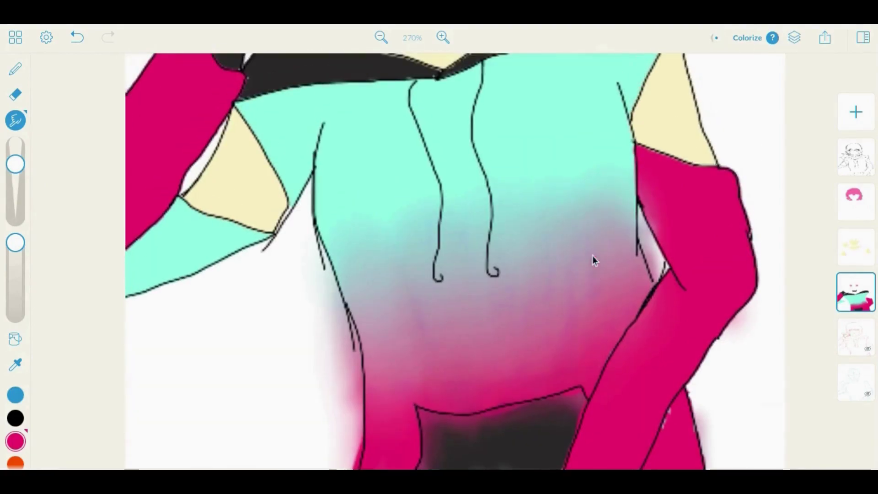
Erase the colour spilling outside the torso, around the elbow and in the gap beside the arm
key("e")
left_click_drag(15, 204, 15, 178)
mouse_move(326, 268)
left_mouse_down()
mouse_move(322, 336)
mouse_move(336, 421)
left_mouse_up()
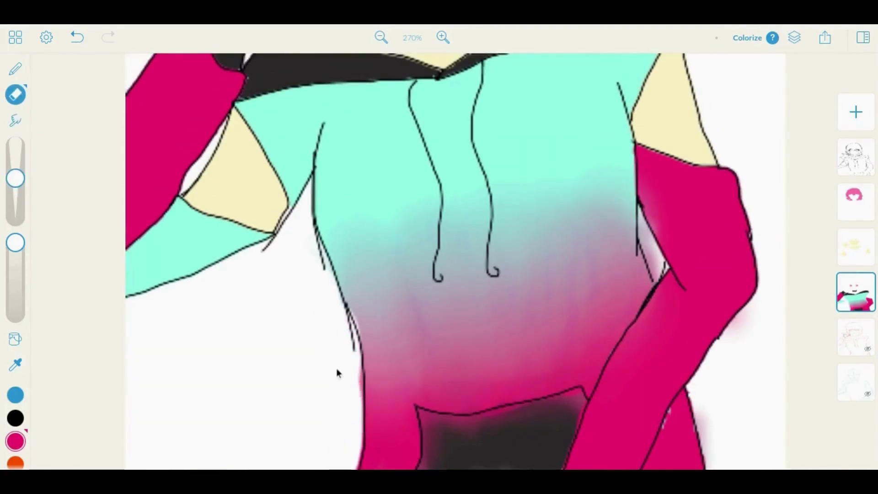
key("s")
key("e")
left_click_drag(745, 309, 730, 361)
key("ctrl+z")
mouse_move(648, 242)
left_mouse_down()
mouse_move(642, 216)
mouse_move(661, 280)
left_mouse_up()
Pick up the near-black colour and repaint the smudged edges of the front pocket
key("p")
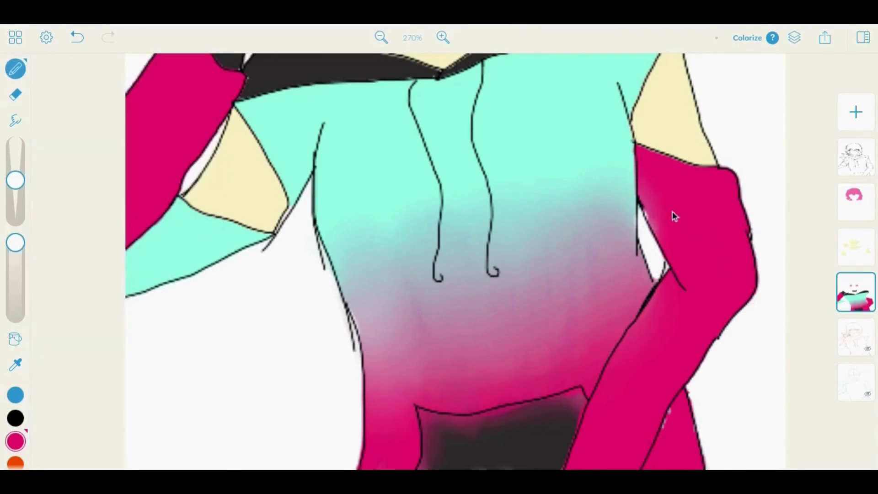
left_click(406, 37)
left_click(443, 37)
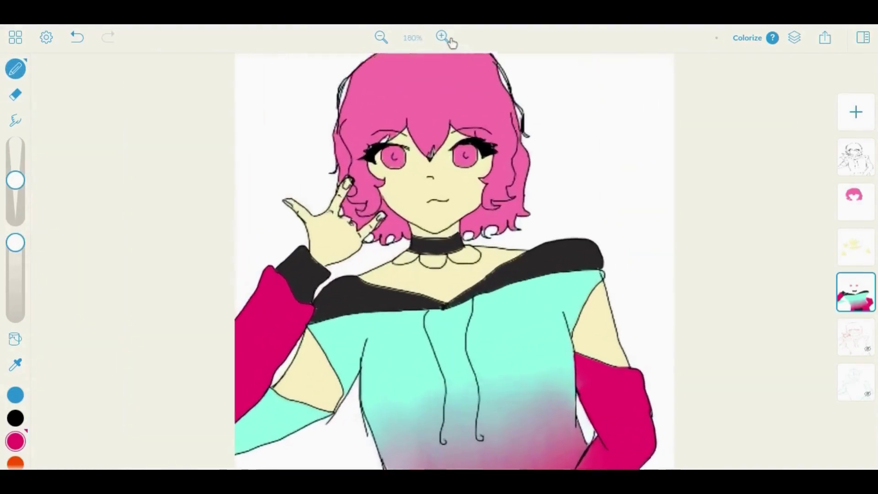
scroll(453, 247, "down", 10)
key("f")
key("ctrl+z")
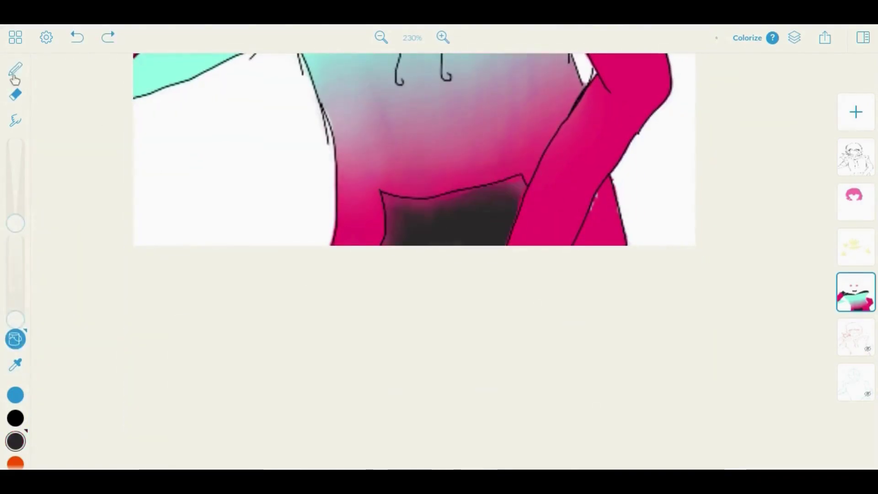
key("p")
scroll(439, 247, "up", 5)
mouse_move(424, 414)
left_mouse_down()
mouse_move(374, 401)
mouse_move(472, 403)
mouse_move(479, 391)
mouse_move(391, 414)
mouse_move(540, 388)
mouse_move(562, 366)
mouse_move(536, 404)
mouse_move(551, 371)
mouse_move(380, 405)
left_mouse_up()
key("bracketleft")
scroll(356, 397, "down", 3)
Sample the sleeve's magenta and fill the remaining aqua part of the raised arm's sleeve
left_click(674, 424, "alt")
left_click(412, 38)
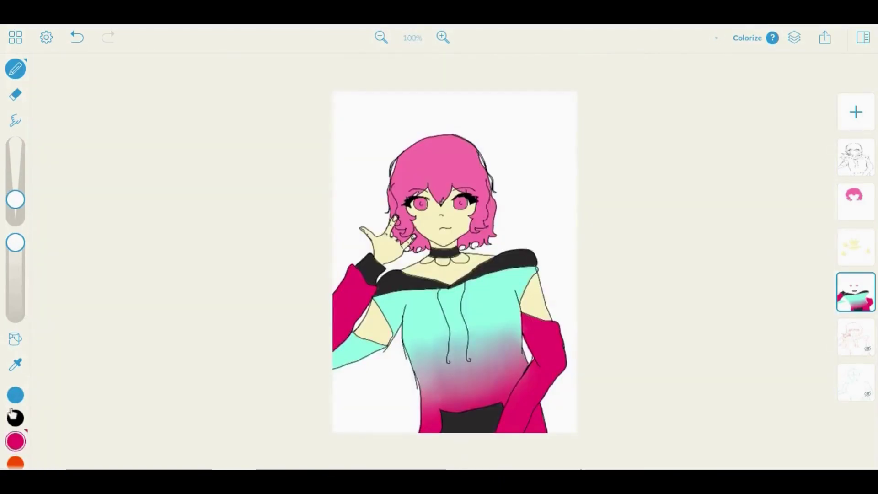
left_click(15, 338)
left_click(361, 352)
On a new layer between hair and skin, shade the face salmon pink along the hair edges, cheeks and nose
left_click(443, 38)
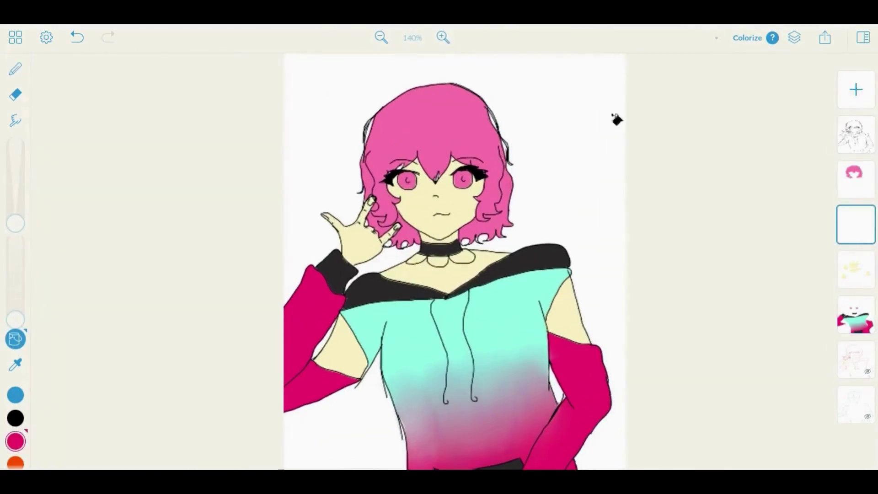
left_click(443, 38)
left_click(15, 69)
left_click(15, 441)
left_click_drag(133, 173, 158, 169)
left_click(14, 442)
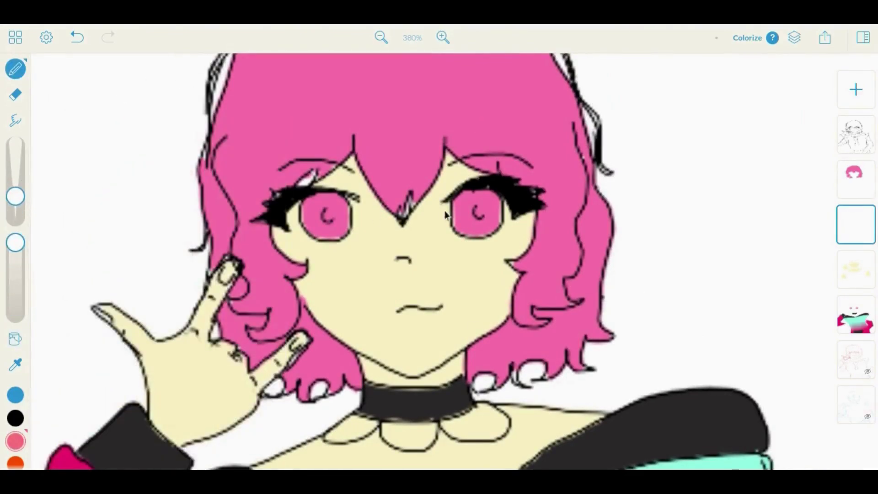
left_click_drag(528, 215, 505, 316)
left_click_drag(451, 174, 303, 185)
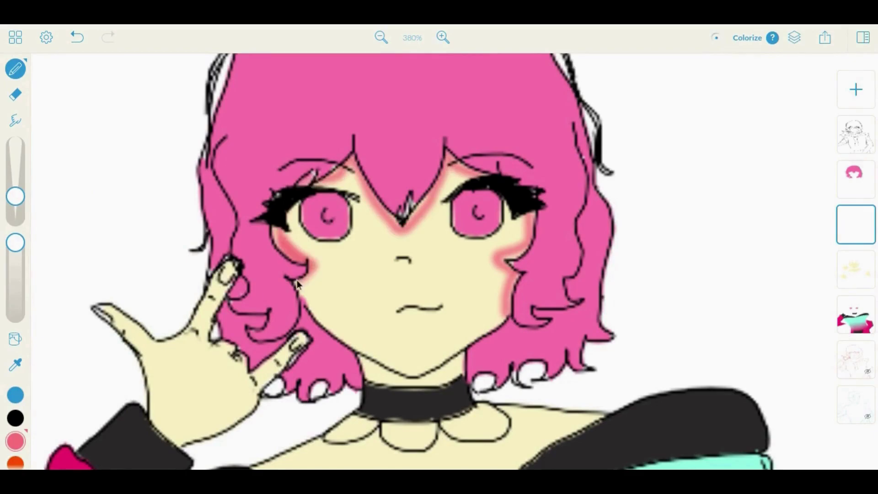
left_click_drag(297, 283, 338, 336)
left_click_drag(283, 240, 338, 251)
left_click_drag(397, 257, 408, 259)
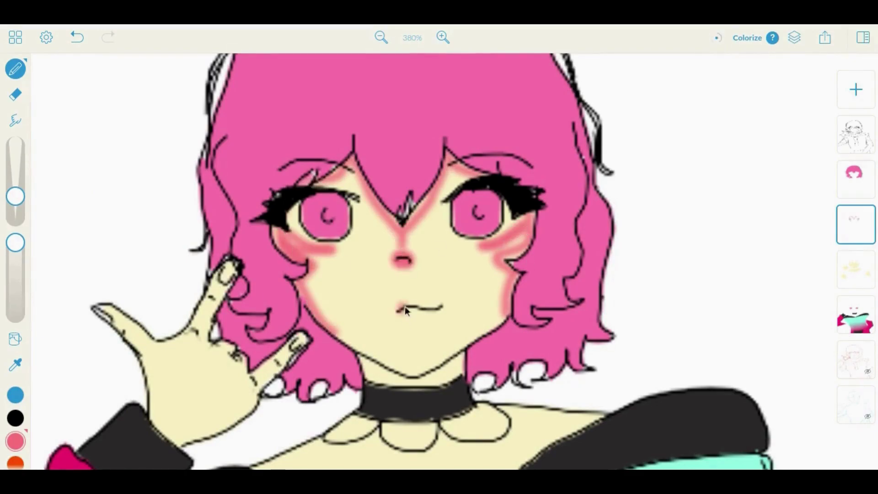
key("ctrl+z")
Shade the neck, the chest along the choker and neckline, and the raised hand's fingers and palm salmon pink
left_click_drag(365, 369, 462, 365)
scroll(369, 365, "down", 5)
left_click_drag(361, 274, 320, 281)
left_click_drag(352, 263, 505, 267)
mouse_move(415, 294)
left_mouse_down()
mouse_move(587, 258)
mouse_move(325, 334)
mouse_move(265, 316)
mouse_move(414, 354)
left_mouse_up()
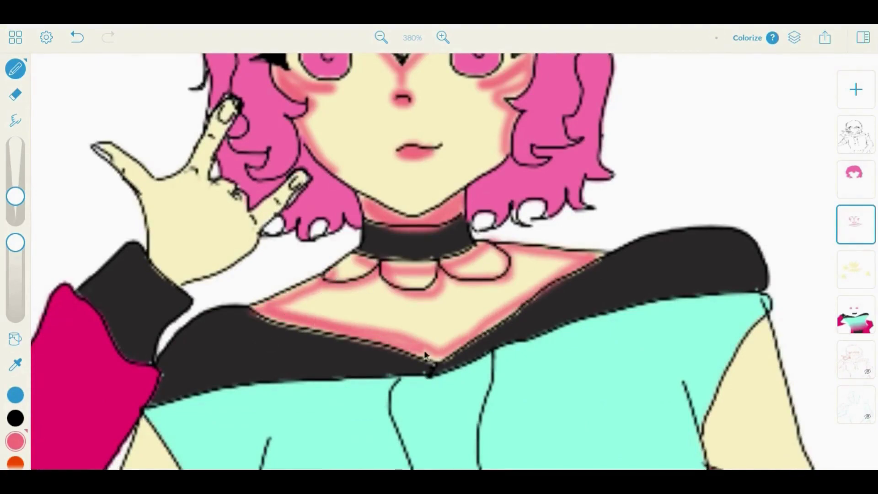
left_click_drag(125, 168, 120, 161)
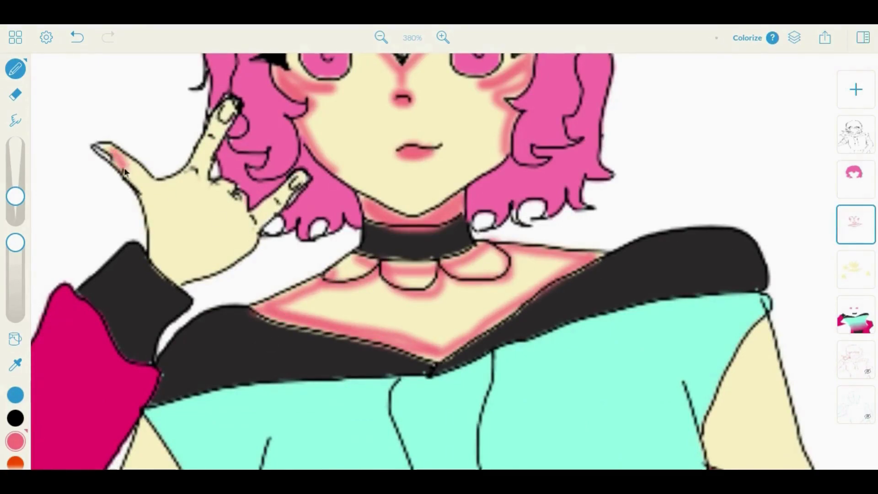
left_click_drag(209, 132, 212, 137)
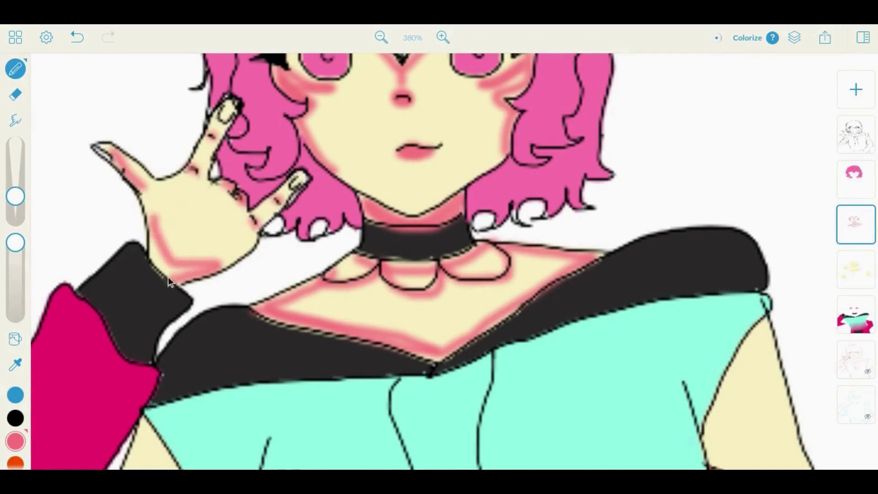
Shade the edges of the raised arm's skin cutout salmon pink
scroll(173, 284, "down", 9)
left_click_drag(151, 171, 208, 293)
left_click_drag(78, 266, 137, 297)
mouse_move(215, 302)
left_mouse_down()
mouse_move(158, 188)
mouse_move(103, 233)
left_mouse_up()
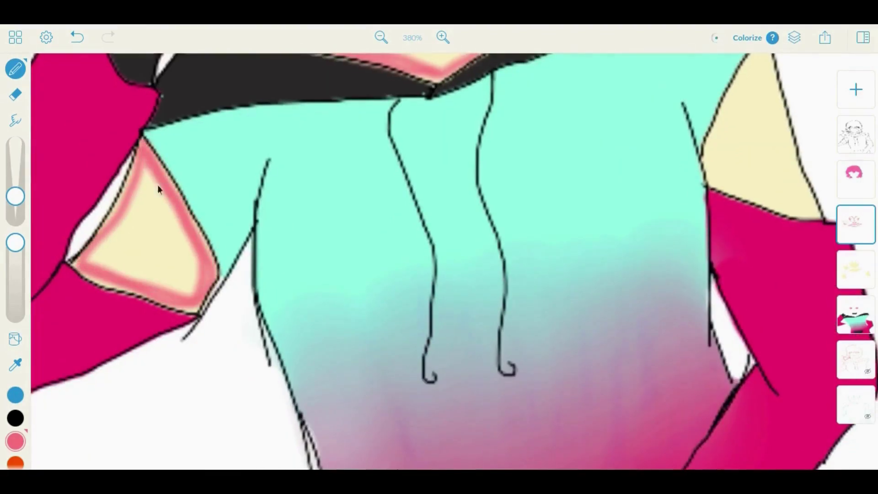
left_click_drag(147, 166, 202, 267)
Shade the inner and lower sides of the lowered arm's skin cutout salmon pink
scroll(202, 268, "up", 4)
scroll(202, 268, "right", 6)
left_click_drag(571, 171, 508, 320)
left_click_drag(624, 349, 556, 324)
mouse_move(544, 228)
left_mouse_down()
mouse_move(527, 281)
mouse_move(594, 338)
left_mouse_up()
left_click_drag(583, 332, 534, 229)
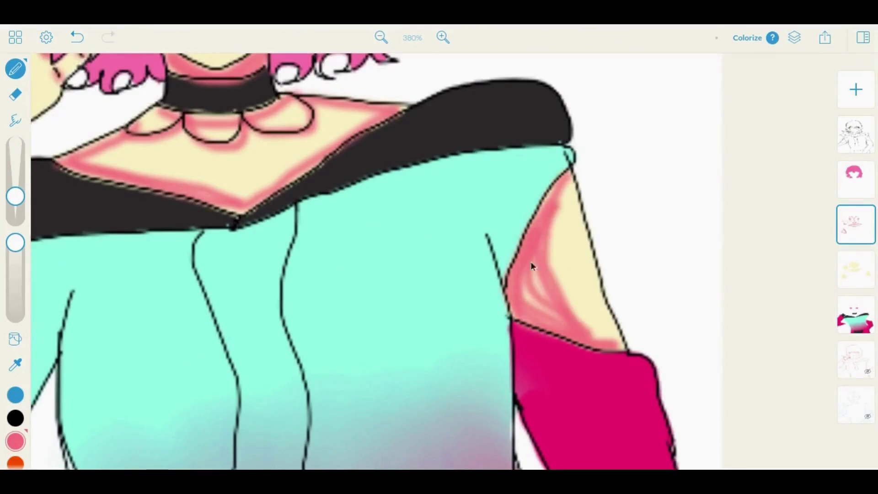
Smudge the salmon shading into the skin on the arms, hand and face
left_click(412, 37)
key("s")
scroll(373, 234, "up", 3)
left_click_drag(615, 359, 575, 318)
left_click_drag(340, 398, 308, 345)
left_click_drag(306, 210, 363, 220)
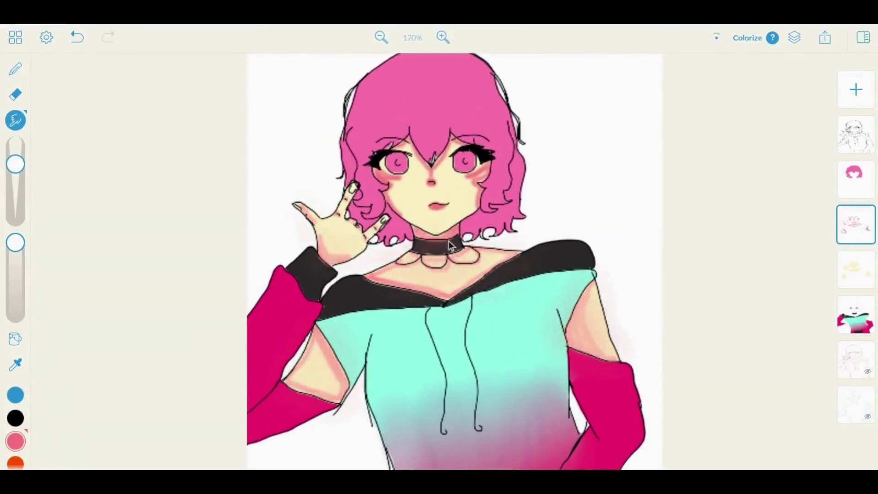
Choose a redder salmon and deepen the shading on the face and both arm cutouts at slightly reduced opacity
left_click(16, 69)
left_click(15, 443)
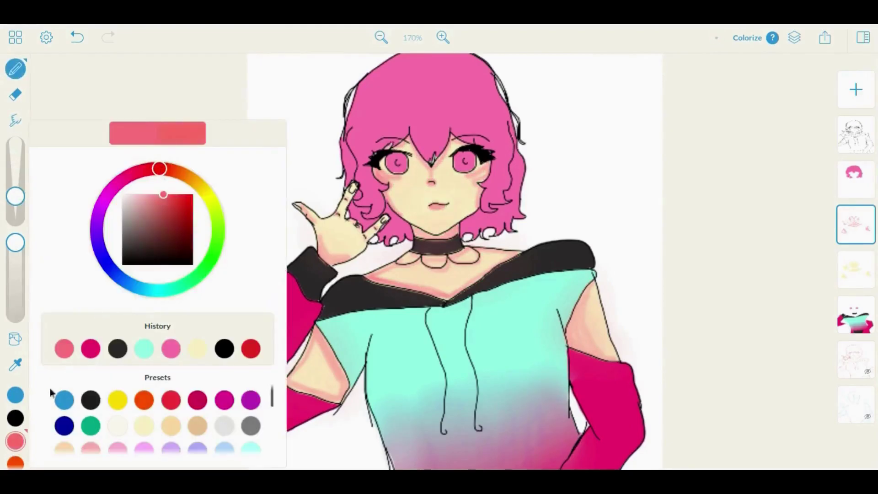
scroll(457, 256, "up", 5)
scroll(498, 189, "up", 5)
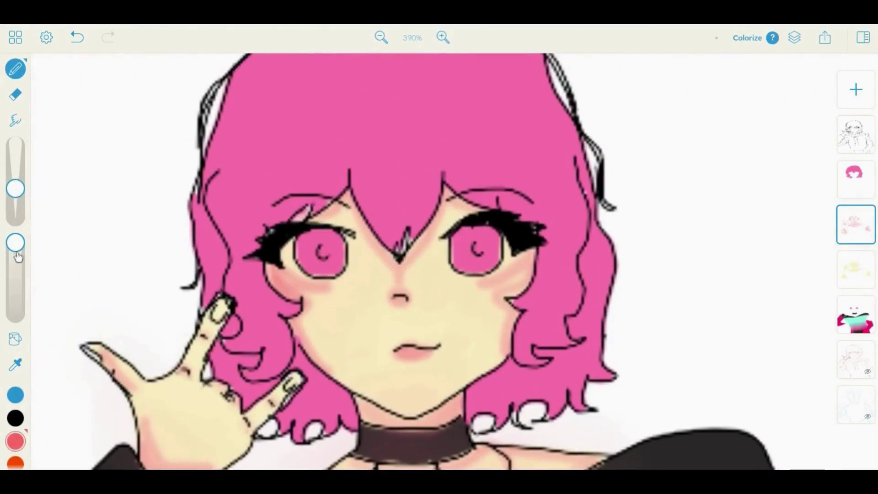
mouse_move(300, 295)
left_mouse_down()
mouse_move(335, 375)
mouse_move(540, 356)
mouse_move(329, 367)
left_mouse_up()
scroll(526, 257, "down", 3)
scroll(329, 367, "down", 8)
mouse_move(118, 184)
left_mouse_down()
mouse_move(176, 345)
mouse_move(125, 327)
left_mouse_up()
left_click_drag(691, 128, 728, 216)
Smudge the deeper red shading into the skin of the face, hand, chest and arm cutouts
left_click(411, 39)
scroll(443, 177, "up", 3)
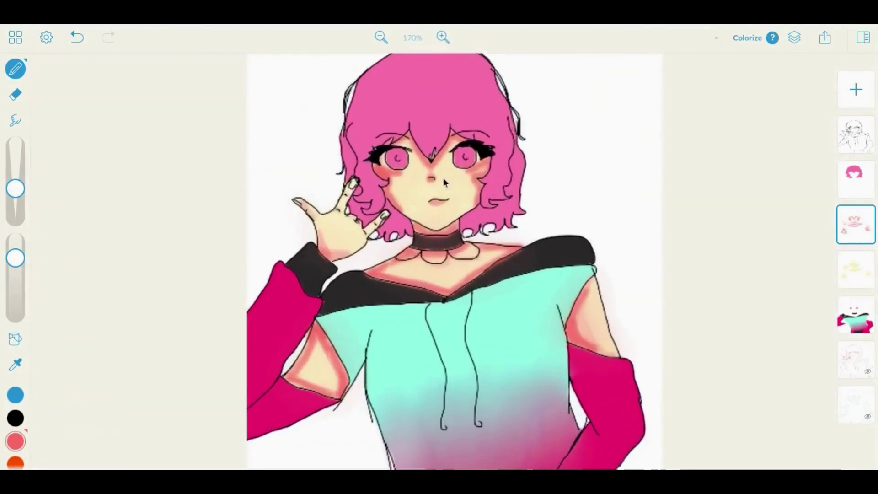
key("s")
mouse_move(403, 179)
left_mouse_down()
mouse_move(513, 172)
mouse_move(457, 170)
mouse_move(465, 152)
left_mouse_up()
left_click_drag(323, 256, 310, 272)
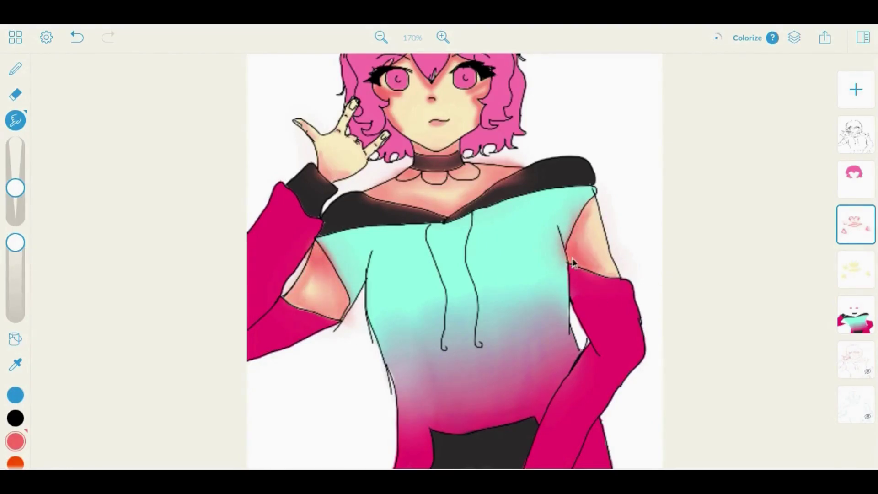
Choose a pinker red, paint a soft low-opacity blush across the nose, cheeks and palm, and smudge it into the skin
scroll(562, 248, "up", 3)
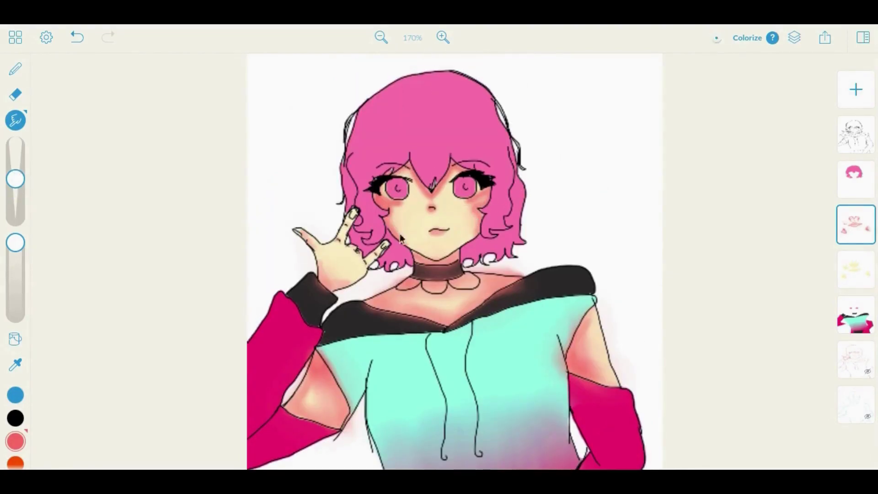
left_click(443, 37)
left_click(15, 441)
left_click(15, 69)
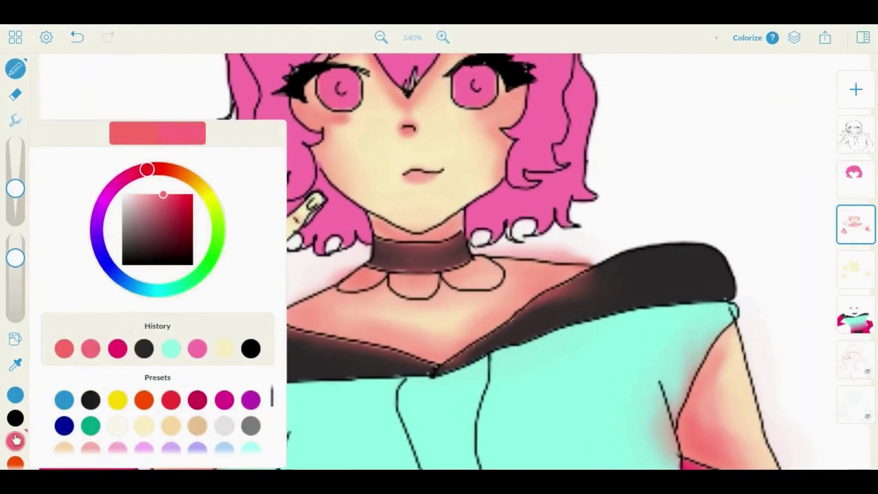
scroll(445, 182, "up", 3)
left_click_drag(366, 224, 449, 228)
left_click(77, 37)
left_click_drag(15, 288, 15, 312)
left_click_drag(15, 188, 15, 170)
left_click_drag(388, 217, 470, 223)
left_click_drag(214, 304, 265, 346)
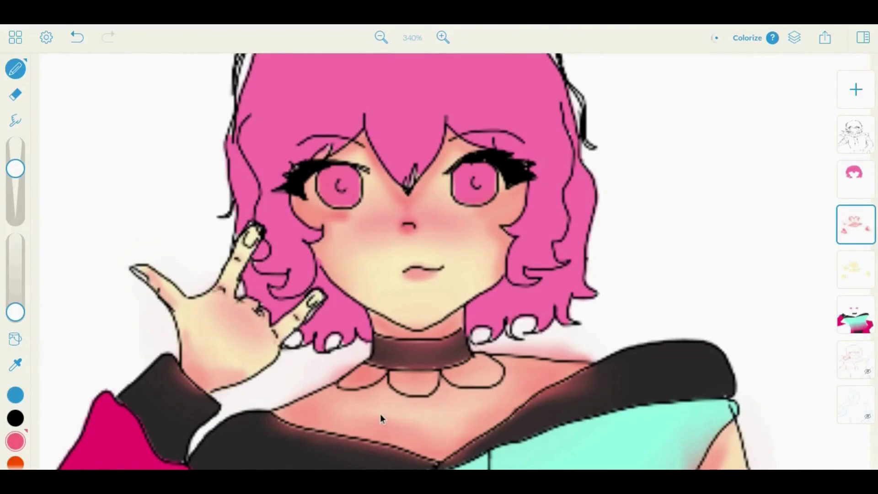
key("s")
Erase the red shading that spills over the choker, the black hood collar and the background above the shoulder
key("e")
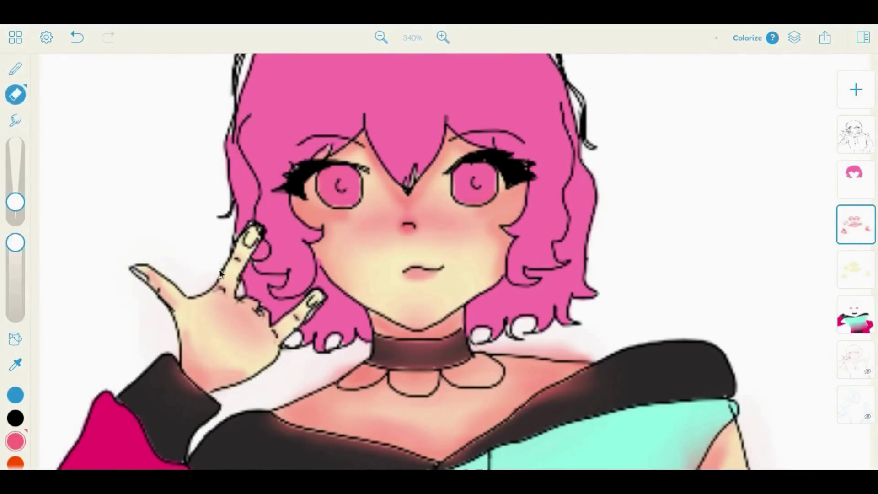
scroll(365, 279, "down", 3)
left_click(77, 37)
left_click(442, 37)
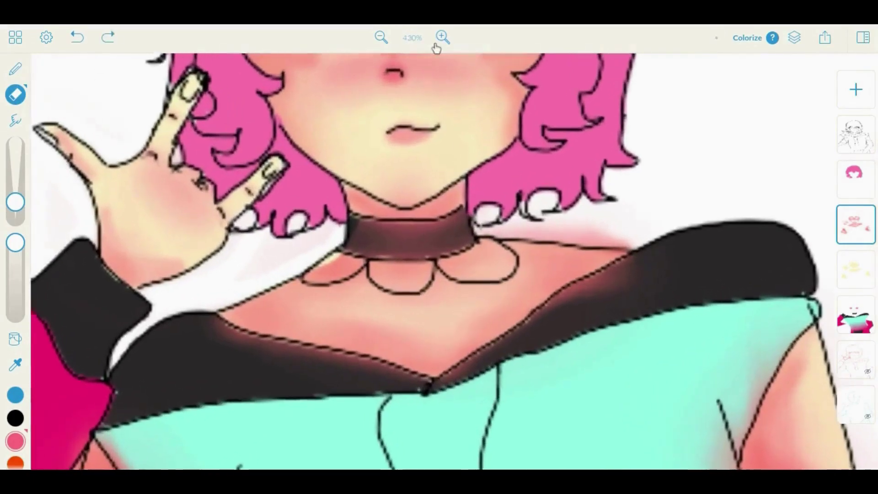
mouse_move(400, 253)
left_mouse_down()
mouse_move(402, 235)
mouse_move(363, 227)
mouse_move(251, 260)
left_mouse_up()
left_click(15, 119)
left_click(16, 95)
mouse_move(640, 239)
left_mouse_down()
mouse_move(498, 225)
mouse_move(590, 237)
left_mouse_up()
mouse_move(585, 304)
left_mouse_down()
mouse_move(635, 265)
mouse_move(464, 388)
left_mouse_up()
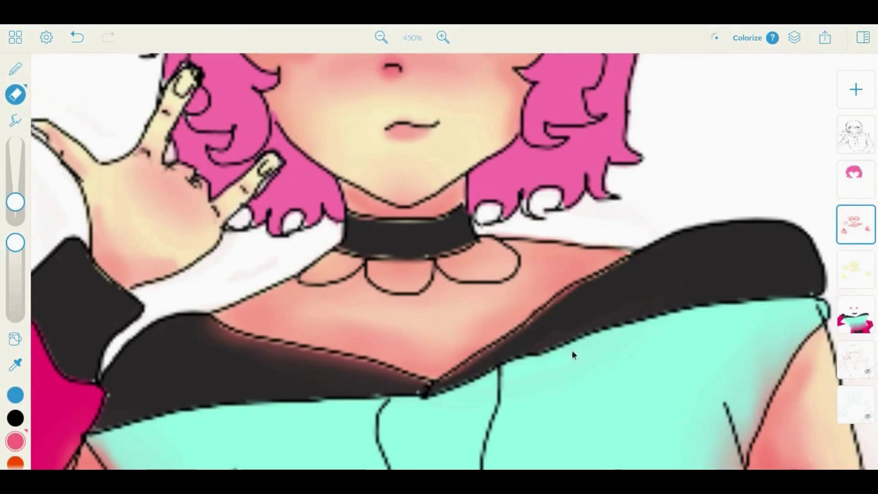
mouse_move(199, 324)
left_mouse_down()
mouse_move(352, 384)
mouse_move(423, 387)
left_mouse_up()
Erase the red spill around the raised arm's cutout from the aqua top, the sleeve and the background
scroll(306, 160, "down", 5)
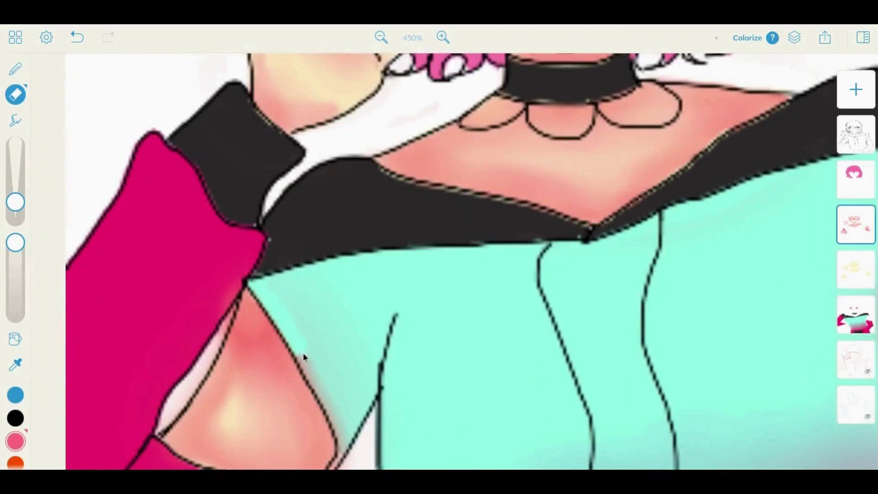
scroll(353, 444, "down", 5)
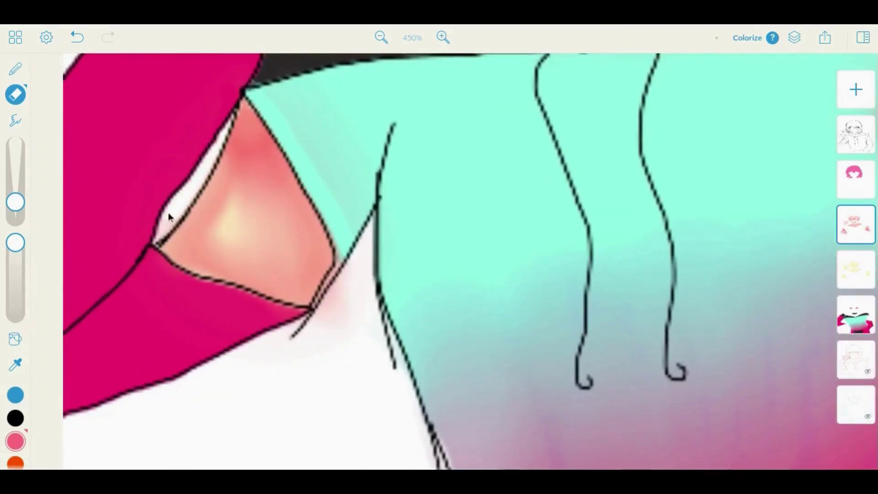
left_click_drag(320, 322, 334, 293)
scroll(340, 219, "down", 2)
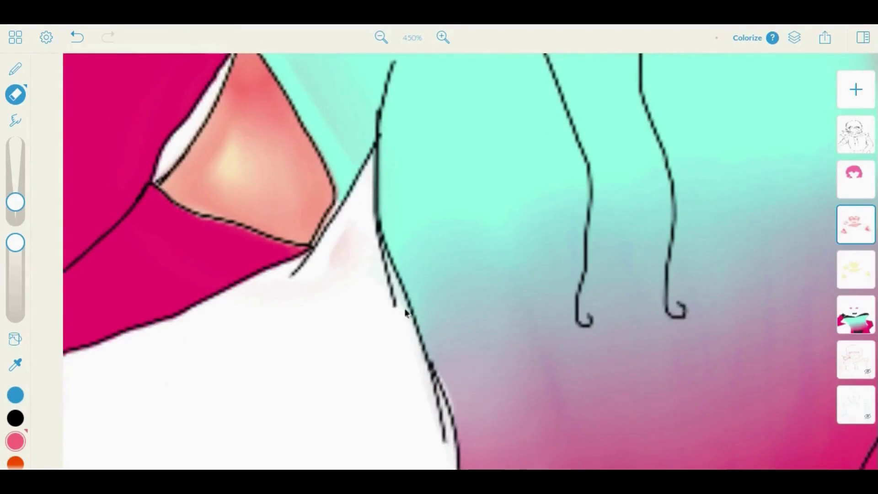
Erase the red spill around the lowered arm's cutout from the aqua top, the magenta sleeve and the background
scroll(275, 205, "right", 10)
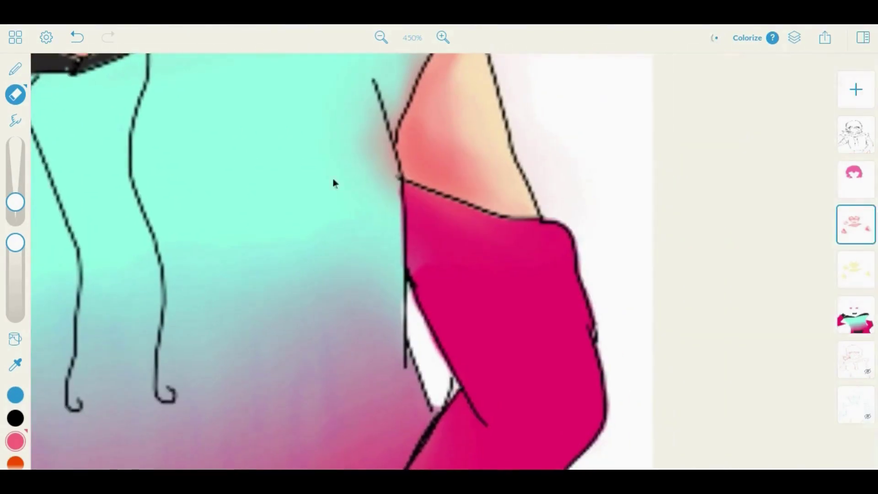
mouse_move(332, 183)
left_mouse_down()
mouse_move(354, 108)
mouse_move(405, 246)
mouse_move(459, 224)
left_mouse_up()
scroll(467, 222, "up", 2)
mouse_move(402, 224)
left_mouse_down()
mouse_move(427, 140)
mouse_move(416, 140)
left_mouse_up()
Lighten the red shading inside both arm cutouts and on the chest with the eraser at reduced opacity
left_click_drag(15, 243, 15, 280)
mouse_move(486, 207)
left_mouse_down()
mouse_move(447, 288)
mouse_move(427, 249)
mouse_move(418, 196)
left_mouse_up()
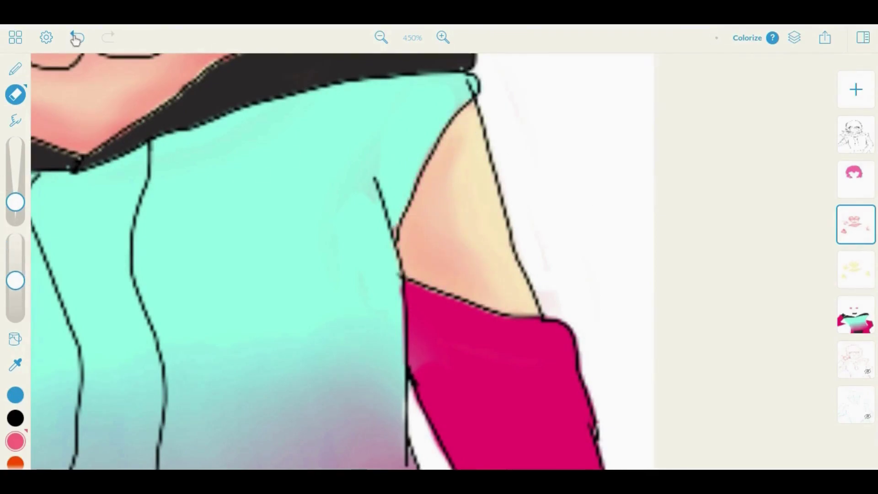
scroll(439, 261, "up", 3)
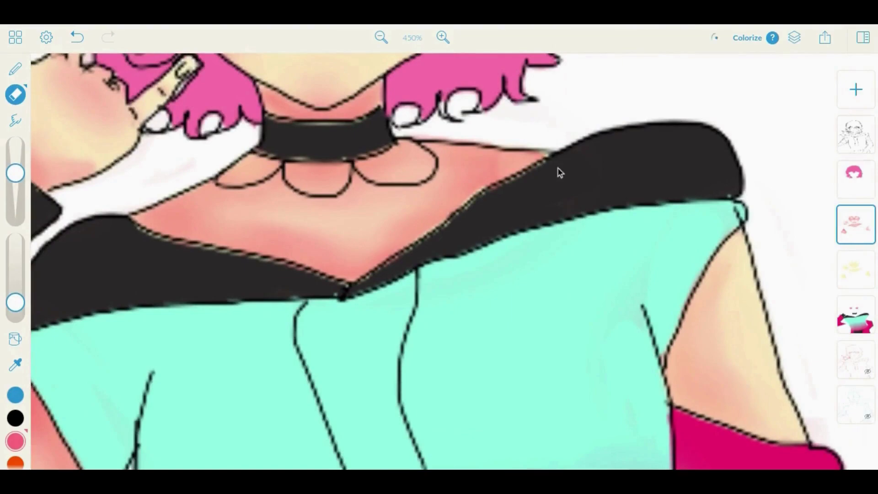
scroll(357, 261, "down", 5)
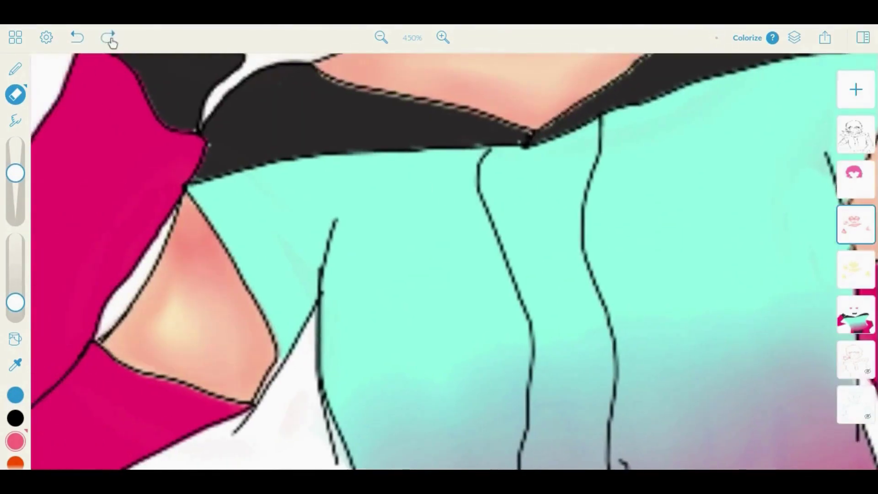
left_click(415, 38)
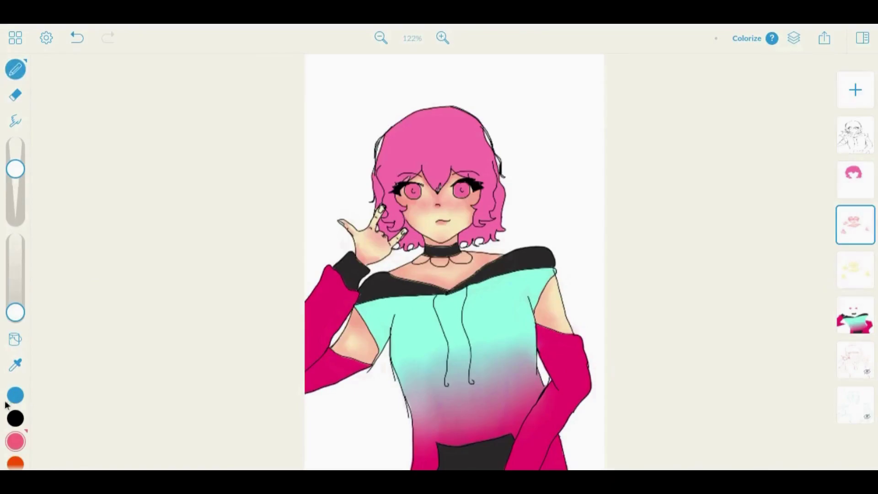
Paint small off-white highlights under both eyes, on the lower lip and chin, and as shine lines on both shoulders
left_click_drag(15, 313, 15, 243)
left_click_drag(15, 170, 15, 200)
left_click(442, 37)
left_click(442, 38)
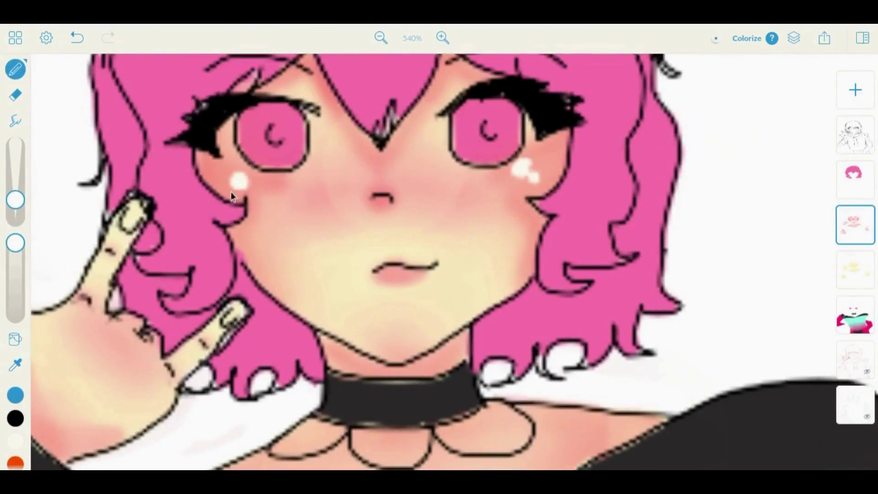
key("ctrl+z")
scroll(466, 316, "down", 5)
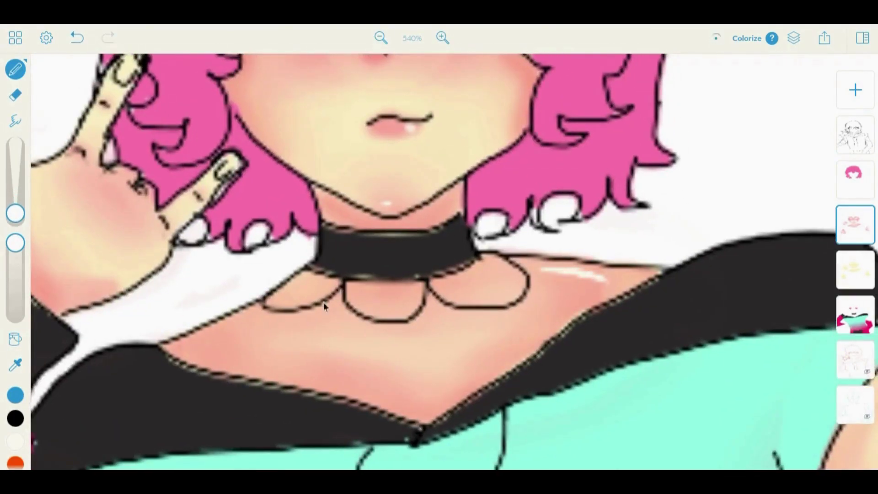
scroll(241, 316, "up", 3)
scroll(240, 317, "left", 4)
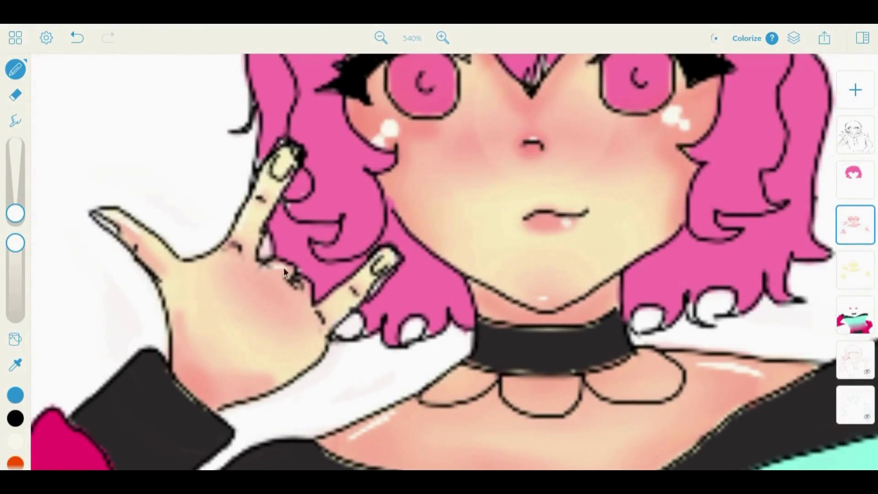
Add off-white shine strokes to the hand and chest and smudge the highlights softly into the skin
left_click(15, 440)
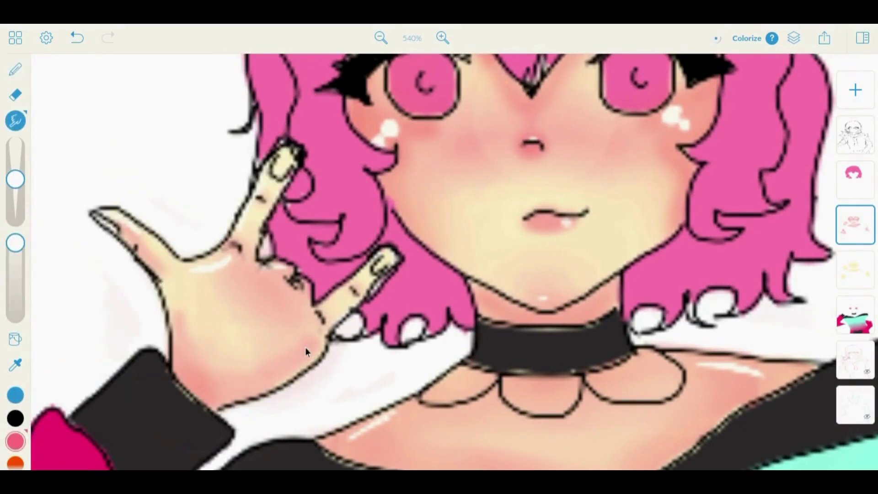
left_click(15, 442)
scroll(417, 281, "down", 5)
scroll(416, 281, "right", 6)
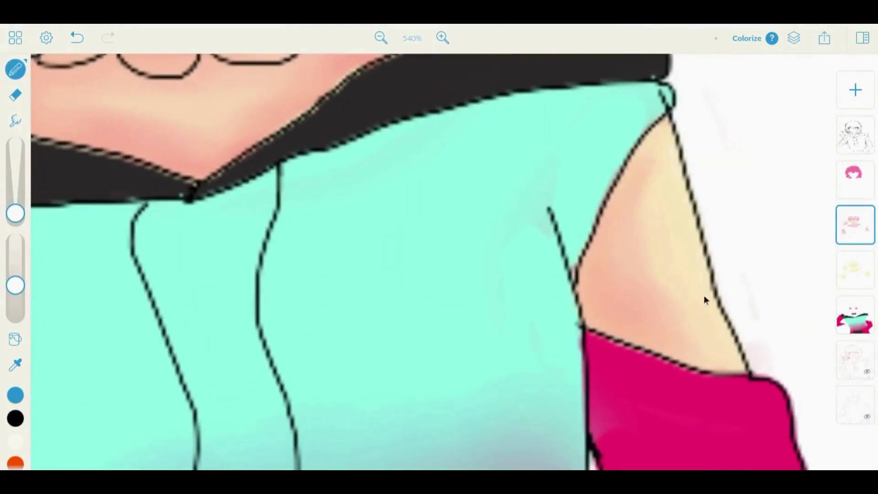
left_click_drag(16, 285, 15, 243)
left_click_drag(17, 201, 15, 200)
scroll(555, 247, "left", 6)
key("s")
mouse_move(537, 254)
left_mouse_down()
mouse_move(591, 235)
mouse_move(713, 160)
left_mouse_up()
scroll(189, 176, "up", 5)
scroll(188, 176, "left", 1)
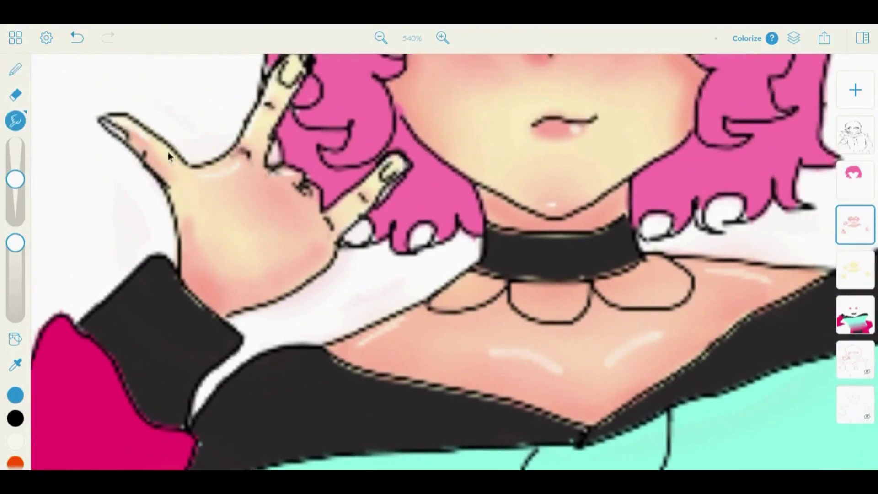
Erase the stray shading left on the white background around the hand, neck and shoulders
left_click(16, 95)
mouse_move(15, 178)
left_mouse_down()
mouse_move(15, 222)
mouse_move(15, 204)
left_mouse_up()
scroll(347, 262, "right", 2)
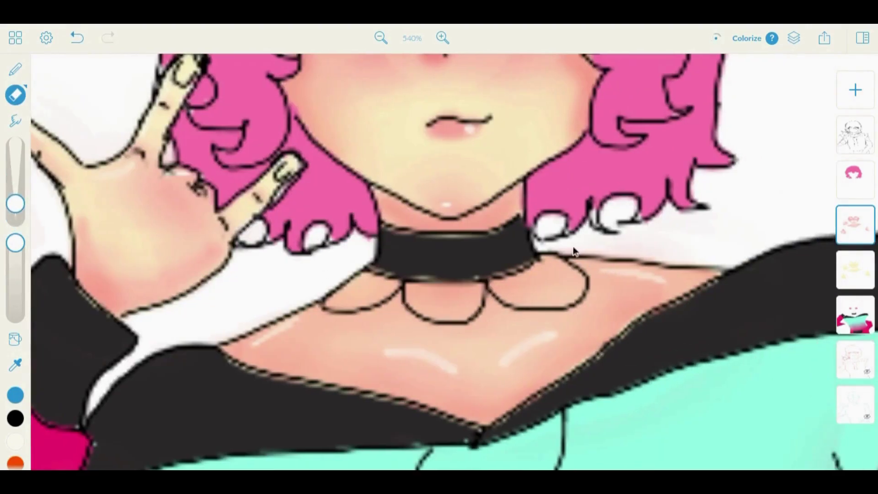
scroll(579, 211, "up", 5)
Add a new layer above the hair colour and fill the back hair on both sides with dark magenta
left_click(411, 38)
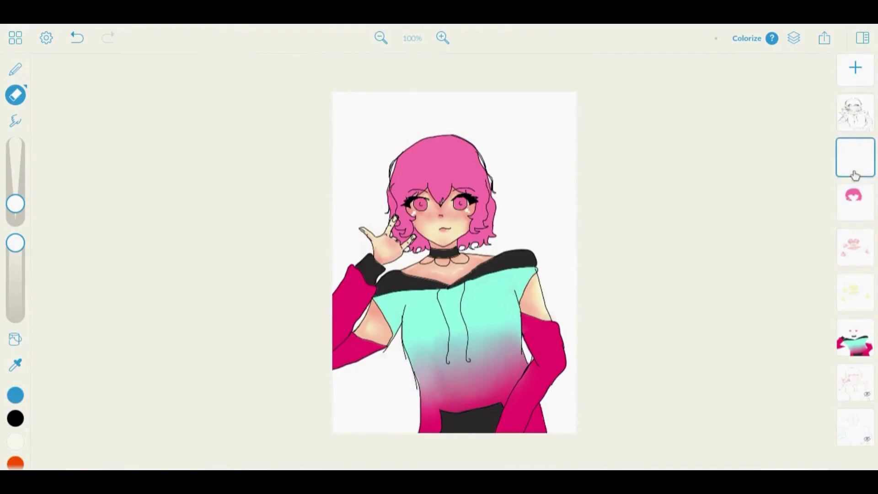
left_click(443, 38)
left_click(443, 38)
left_click(443, 38)
left_click(443, 38)
scroll(412, 228, "up", 4)
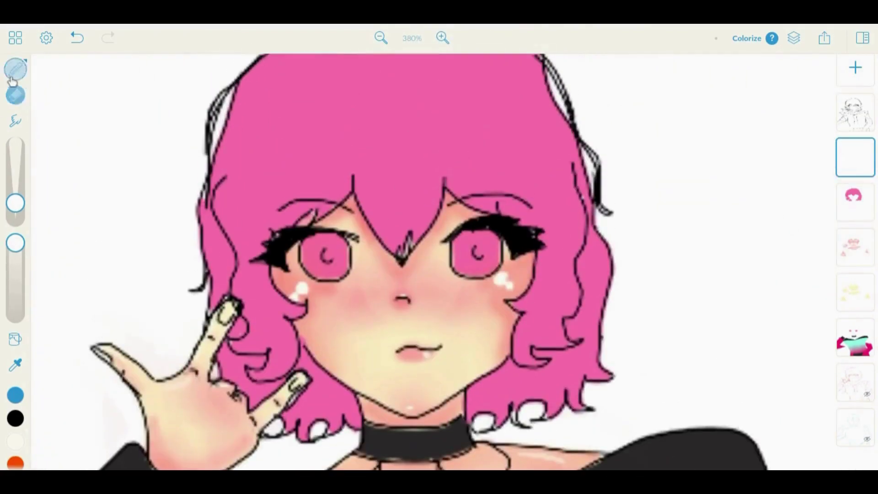
left_click(15, 69)
left_click_drag(15, 242, 15, 278)
left_click(15, 442)
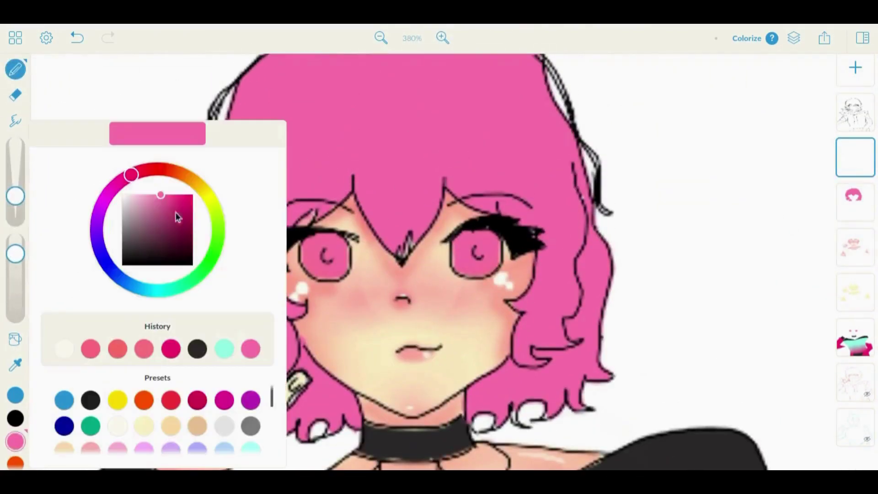
left_click(170, 347)
left_click(15, 339)
left_click(595, 320)
left_click(245, 338)
Paint translucent dark magenta shadow strokes on the side locks framing the face
left_click(15, 68)
left_click_drag(216, 230, 223, 264)
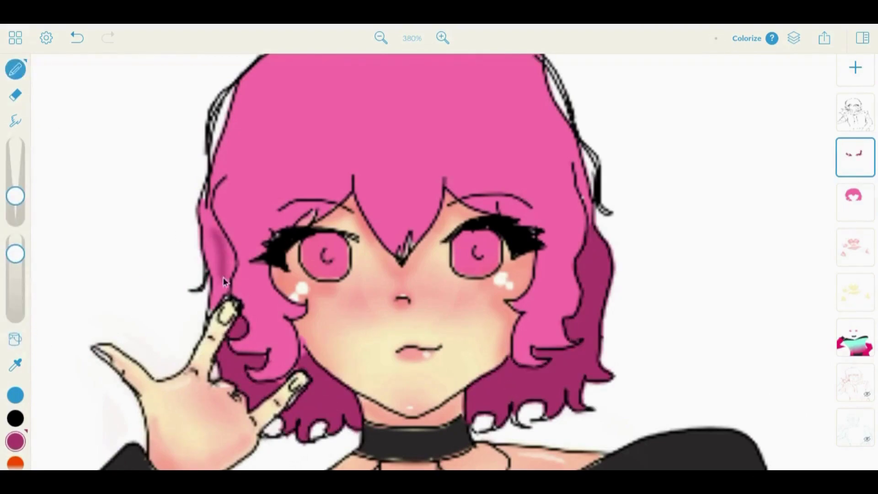
left_click_drag(554, 296, 548, 329)
left_click_drag(276, 311, 263, 339)
left_click_drag(556, 182, 561, 231)
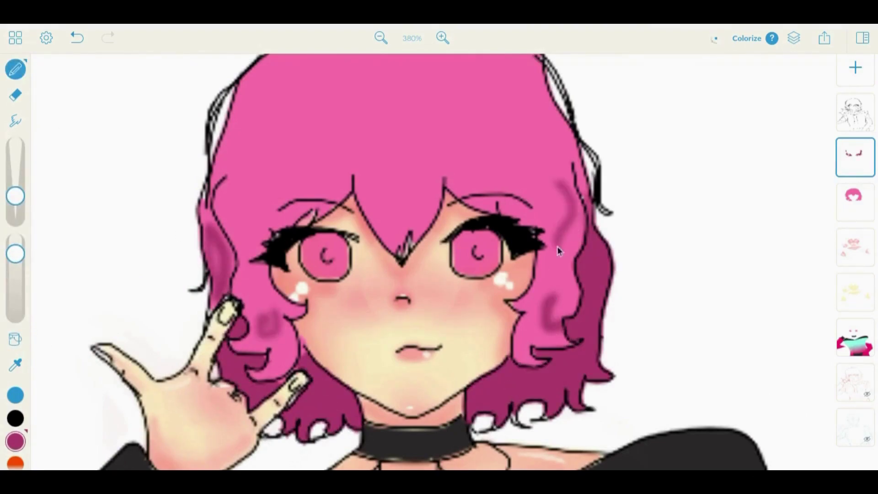
Smudge the dark magenta shadows into the side locks and along the edges of the back hair
left_click(16, 120)
left_click_drag(272, 314, 267, 333)
left_click_drag(603, 190, 608, 272)
left_click_drag(551, 299, 550, 327)
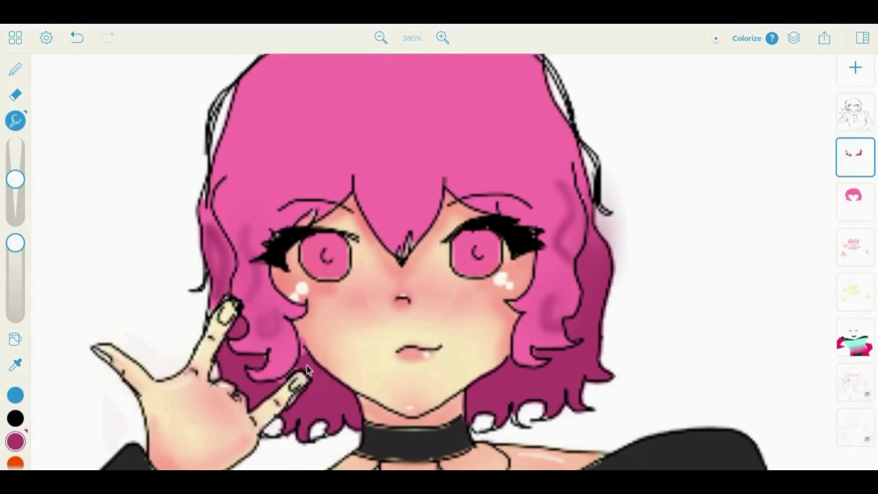
left_click_drag(279, 347, 265, 402)
left_click_drag(212, 228, 206, 319)
left_click_drag(261, 398, 286, 432)
left_click_drag(608, 229, 612, 398)
Paint a wide low-opacity dark magenta shadow across the fringe above the eyes and smudge it into the hair
left_click(15, 69)
scroll(268, 296, "up", 3)
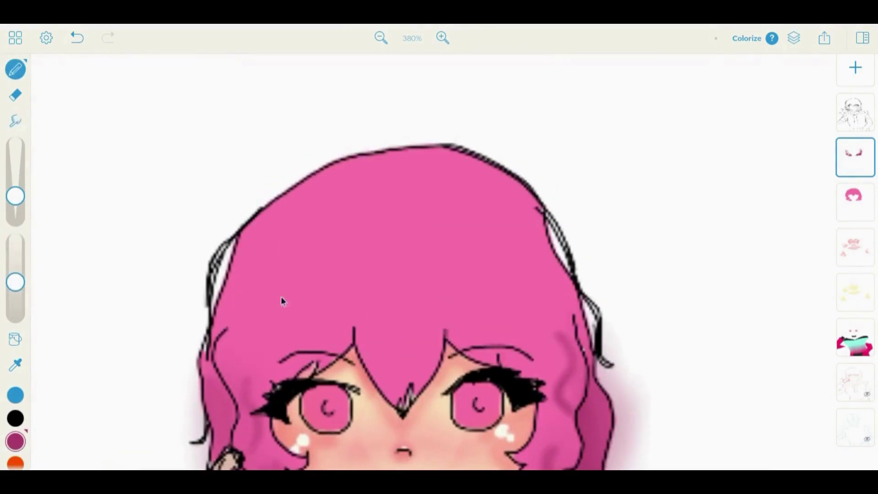
key("ctrl+z")
mouse_move(228, 301)
left_mouse_down()
mouse_move(459, 320)
mouse_move(594, 297)
left_mouse_up()
key("ctrl+z")
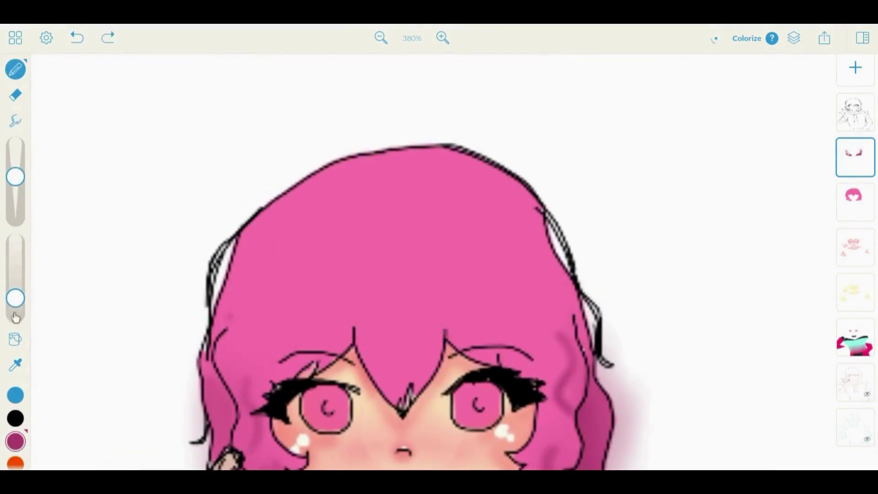
left_click_drag(276, 314, 491, 304)
left_click_drag(302, 320, 565, 388)
left_click_drag(539, 329, 562, 429)
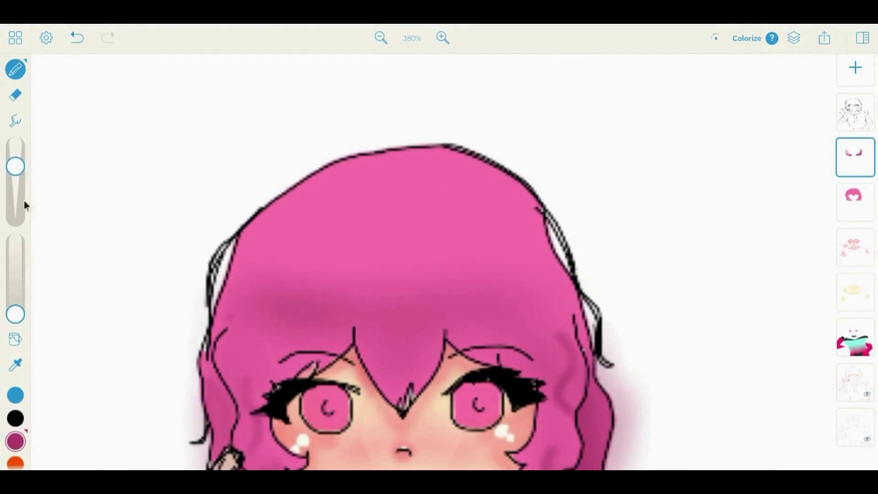
left_click(15, 120)
left_click_drag(257, 284, 372, 350)
Choose a pale pink, paint a broad soft highlight across the crown of the hair and blend it
left_click(15, 441)
left_click(143, 196)
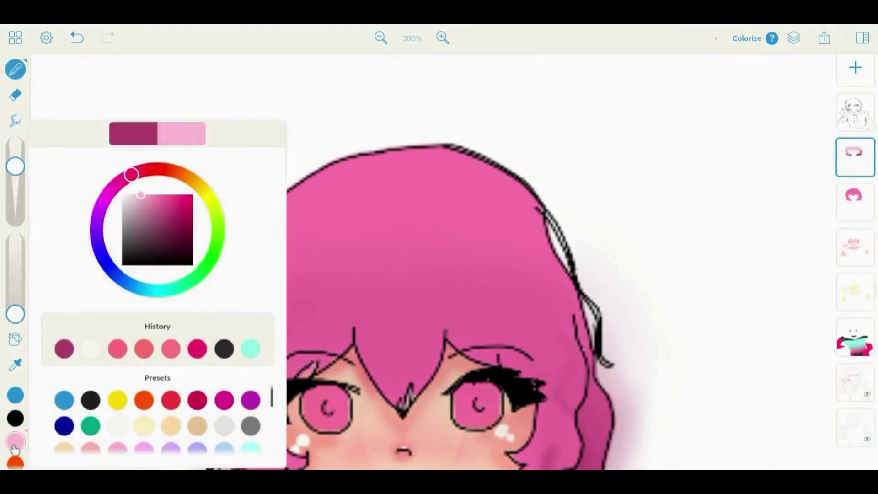
left_click(294, 207)
left_click_drag(294, 207, 503, 196)
left_click(15, 121)
left_click(80, 39)
left_click(81, 40)
Paint small curved pale pink highlights on the side locks and smudge them into the hair
scroll(411, 274, "down", 5)
left_click(15, 68)
left_click_drag(249, 165, 256, 194)
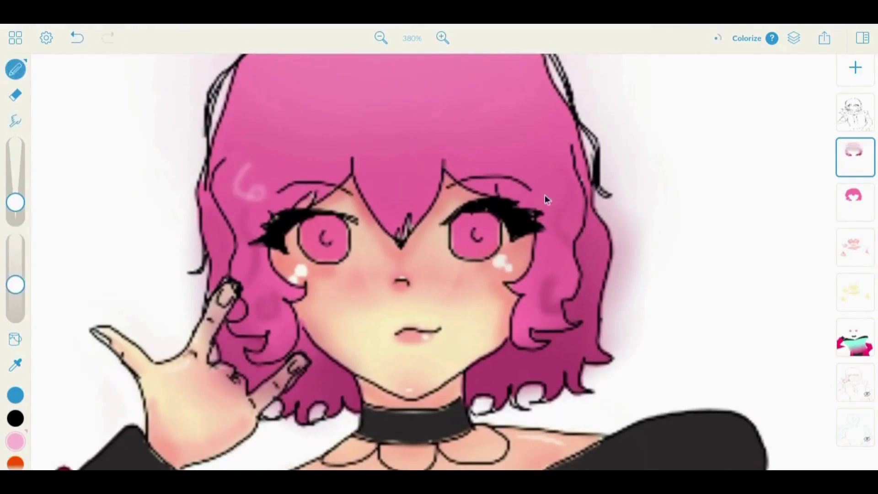
left_click(15, 120)
Choose an even paler pink, brighten the highlight across the crown and smudge it with a large brush
left_click(412, 37)
left_click(442, 38)
left_click(441, 39)
left_click(15, 68)
left_click(15, 441)
left_click(138, 194)
left_click(37, 394)
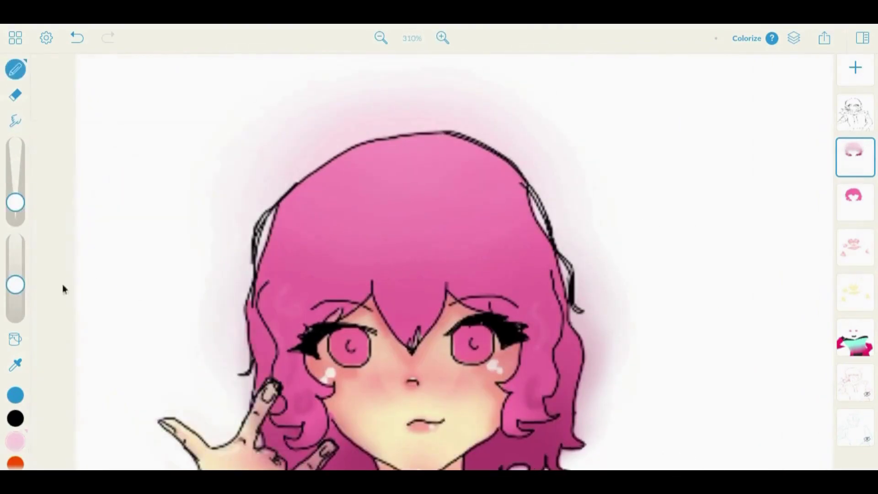
key("ctrl+z")
mouse_move(281, 229)
left_mouse_down()
mouse_move(364, 244)
mouse_move(511, 212)
mouse_move(526, 219)
mouse_move(357, 240)
left_mouse_up()
key("s")
left_click(77, 38)
left_click(77, 38)
left_click_drag(16, 157, 15, 151)
mouse_move(292, 213)
left_mouse_down()
mouse_move(480, 214)
mouse_move(352, 201)
left_mouse_up()
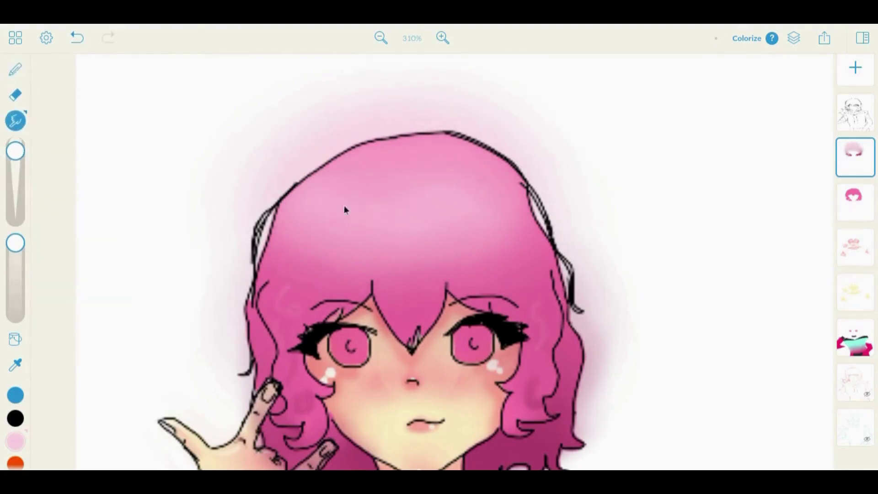
Erase the smudged pink that spills onto the white background above and beside the head on the hair shading layer
left_click(411, 38)
key("e")
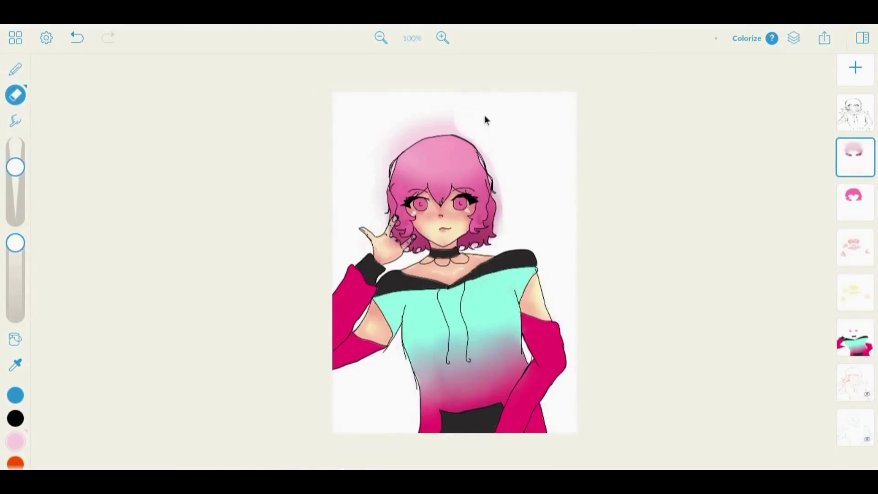
left_click_drag(502, 122, 368, 156)
key("ctrl+z")
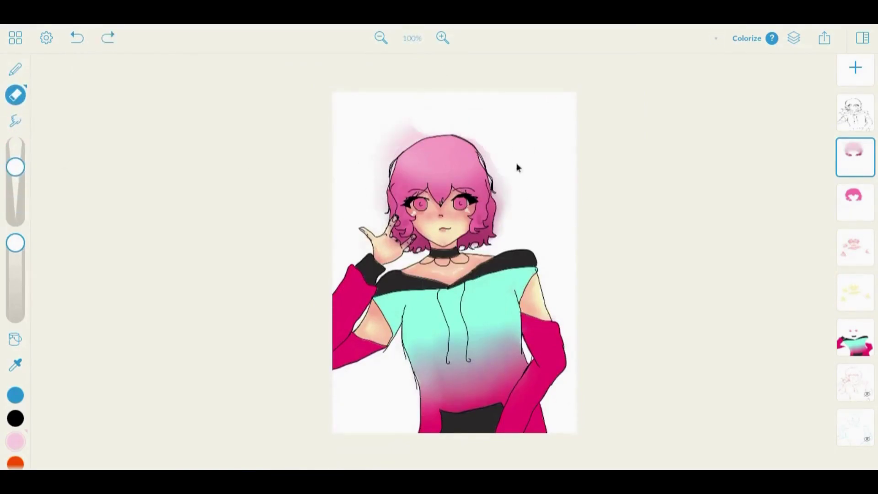
left_click(443, 38)
mouse_move(586, 180)
left_mouse_down()
mouse_move(681, 157)
mouse_move(603, 111)
mouse_move(249, 173)
left_mouse_up()
scroll(436, 271, "up", 5)
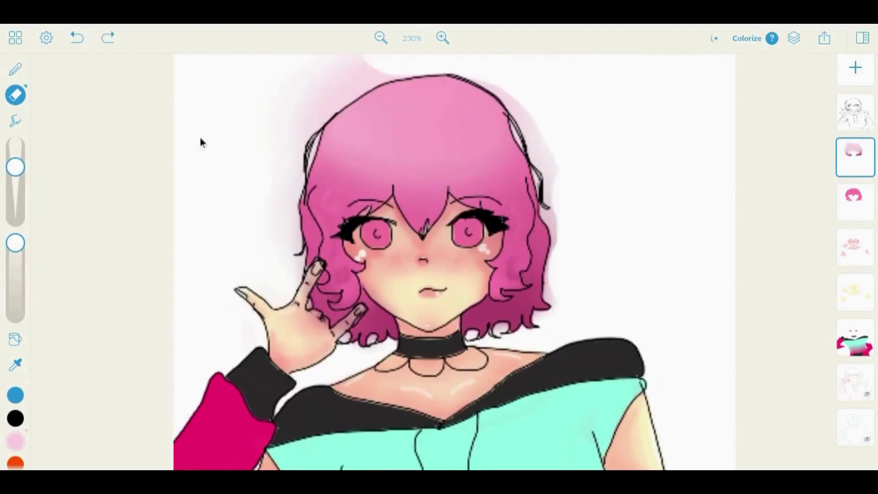
Erase the leftover pink haze along the sides of the hair down to the shoulders, using a smaller eraser
left_click(448, 42)
scroll(519, 189, "up", 3)
mouse_move(519, 190)
left_mouse_down()
mouse_move(605, 357)
mouse_move(599, 411)
left_mouse_up()
scroll(575, 151, "up", 1)
scroll(599, 279, "down", 3)
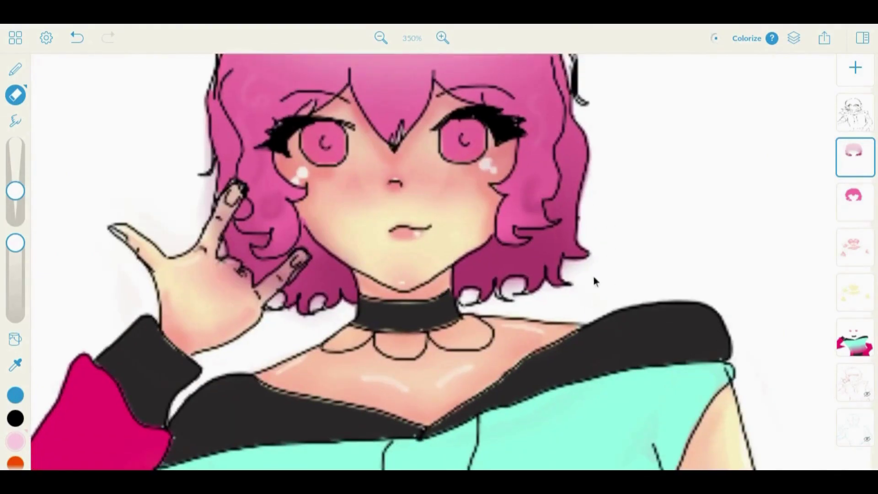
left_click(78, 38)
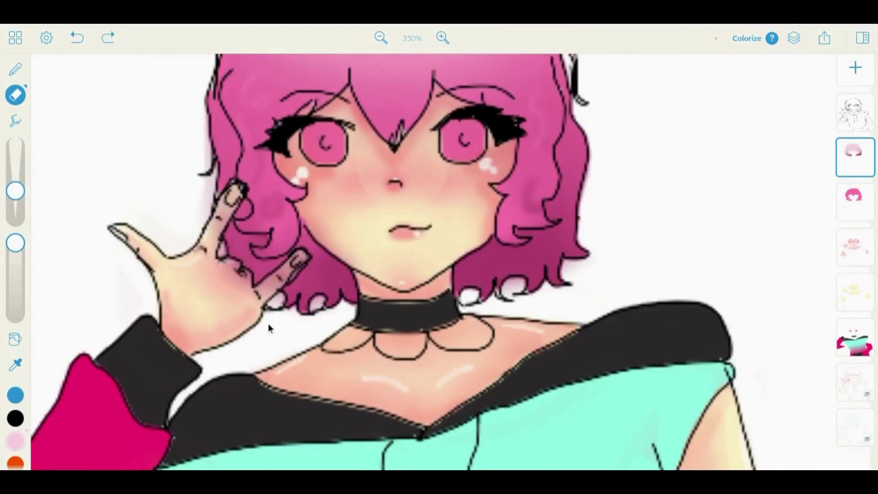
Clean the hair shading off the upper hair outline, the raised fingers and the gaps between the lower curls
scroll(207, 247, "up", 5)
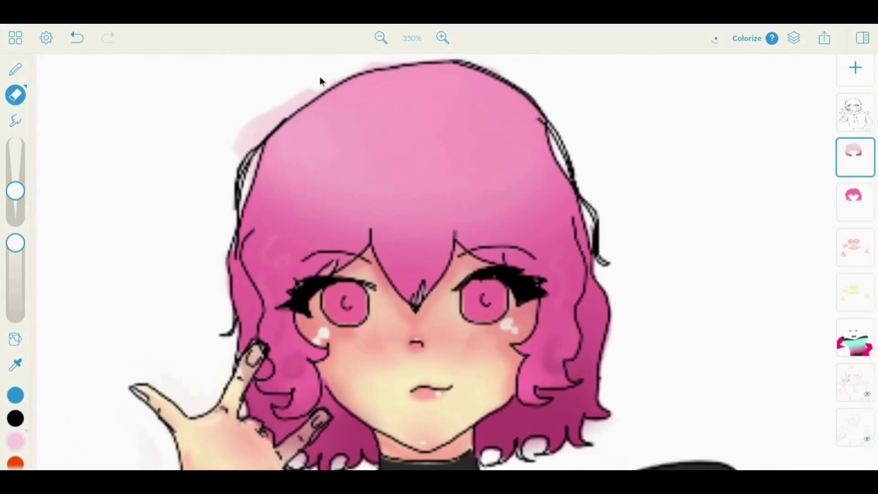
left_click_drag(292, 102, 238, 173)
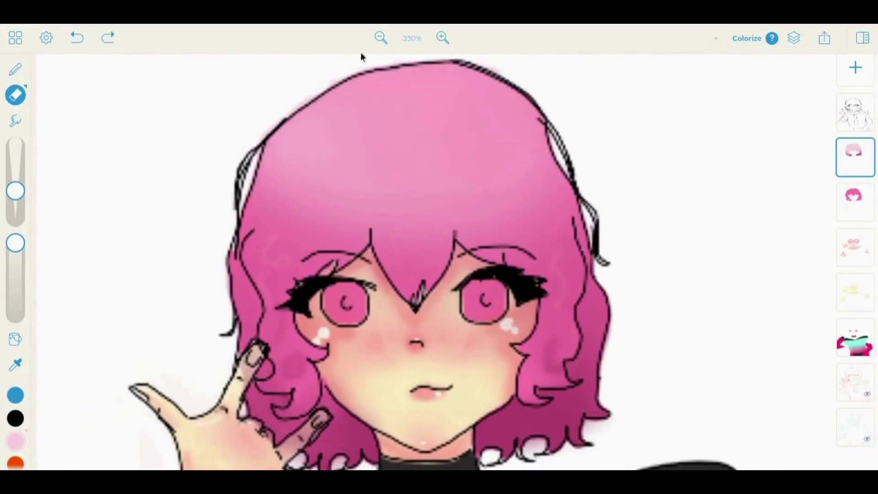
scroll(231, 122, "down", 5)
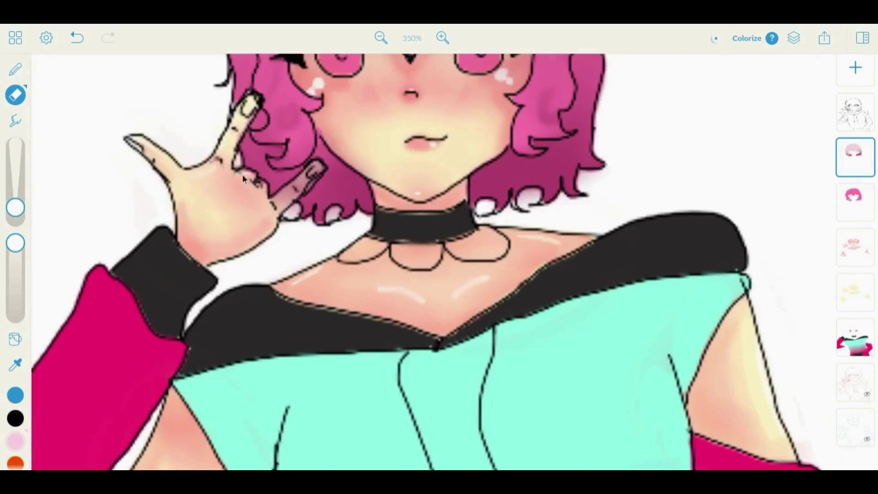
left_click(443, 39)
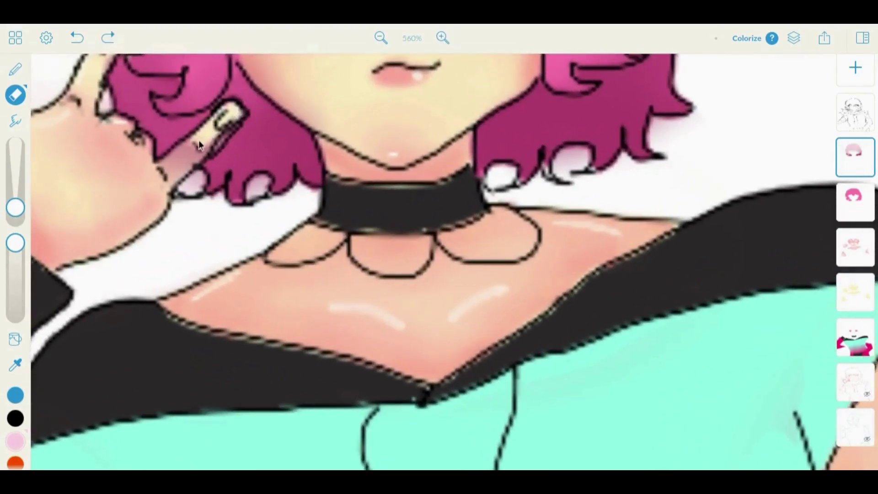
left_click_drag(502, 177, 570, 175)
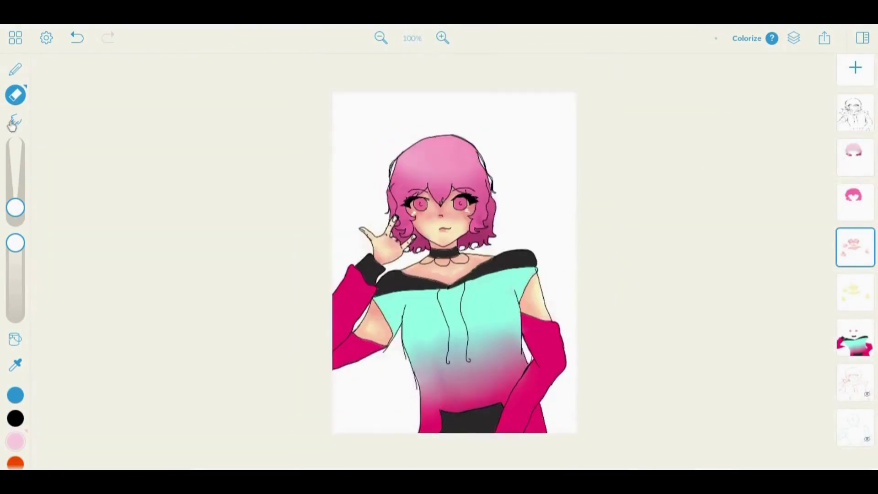
Choose a salmon pink and paint a soft low-opacity blush across the nose on the blush layer
left_click(13, 121)
left_click(443, 38)
left_click(442, 39)
left_click(443, 39)
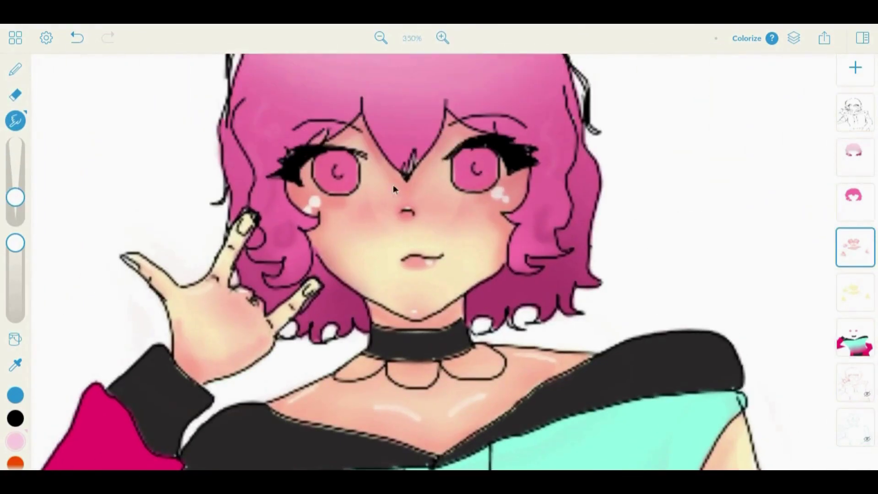
left_click(871, 159)
key("e")
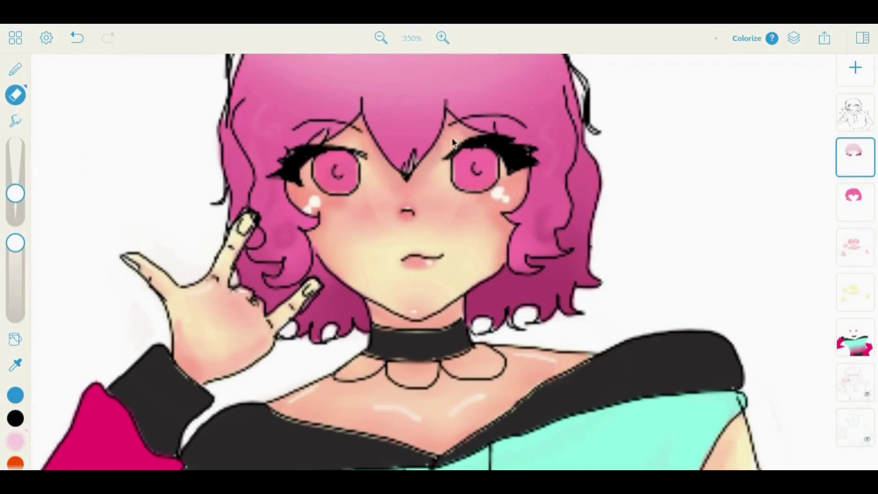
left_click(854, 246)
left_click(15, 68)
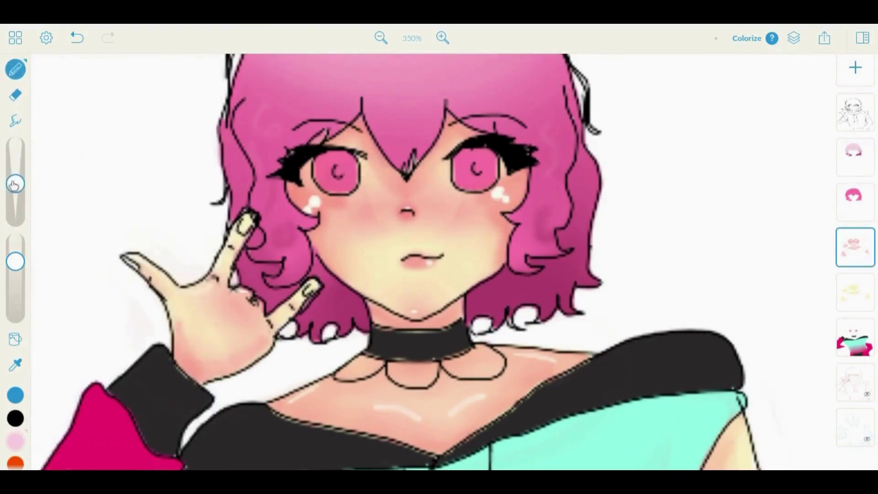
left_click_drag(15, 315, 16, 302)
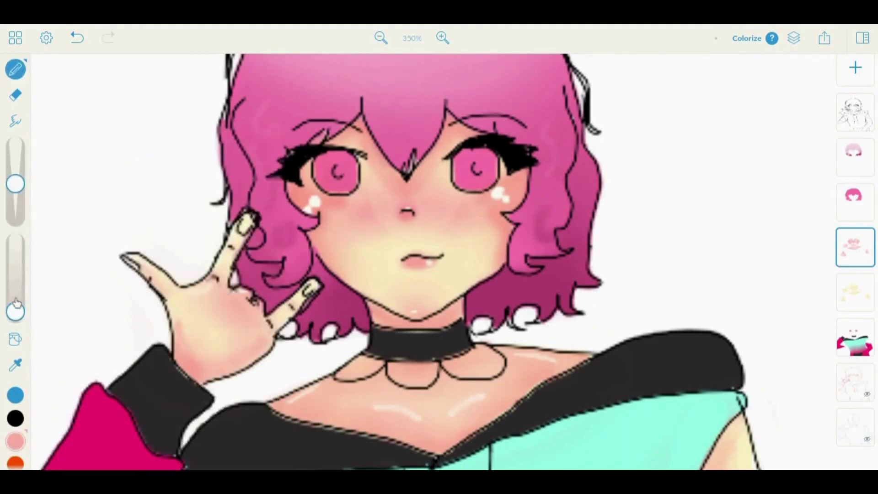
key("bracketright")
Choose an off-white, fill in the whites of both eyes on the yellow highlight layer and erase the blush covering them
left_click(855, 291)
left_click(15, 441)
left_click(359, 160)
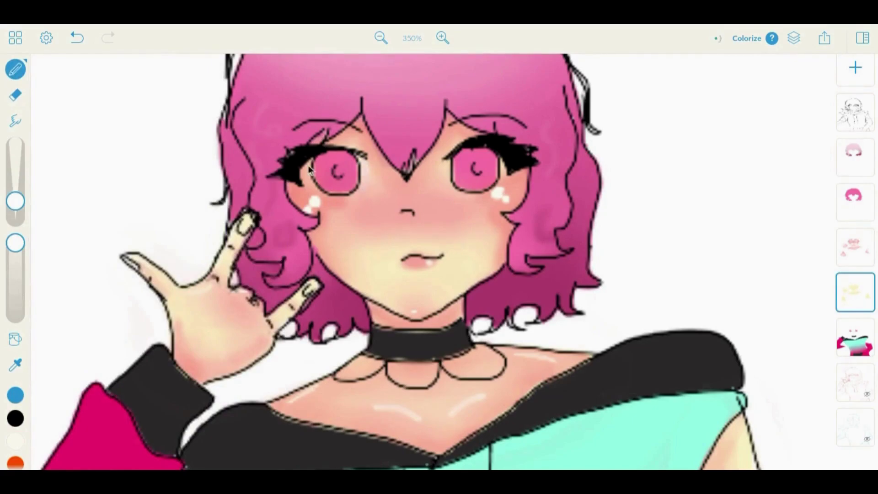
key("Up")
key("e")
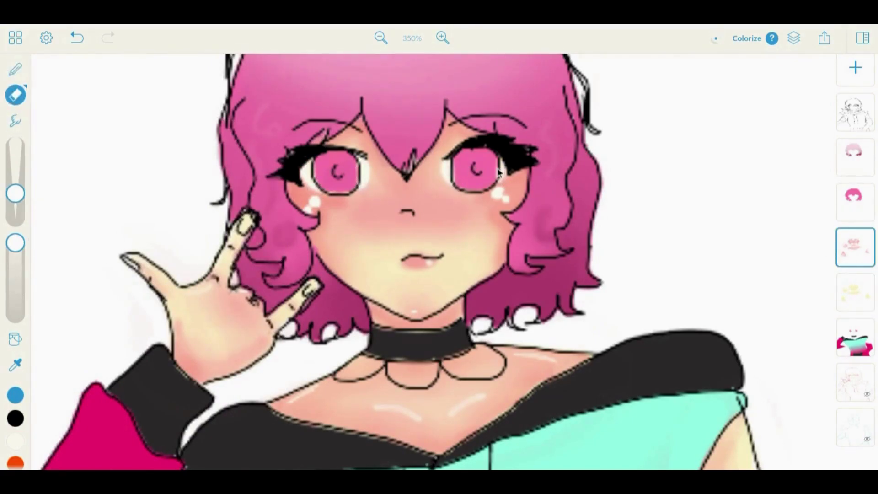
Add an empty layer directly above the flat colours, choose black and paint shading on the raised arm's dark cuff
scroll(854, 337, "down", 1)
left_click(854, 316)
scroll(662, 298, "down", 2)
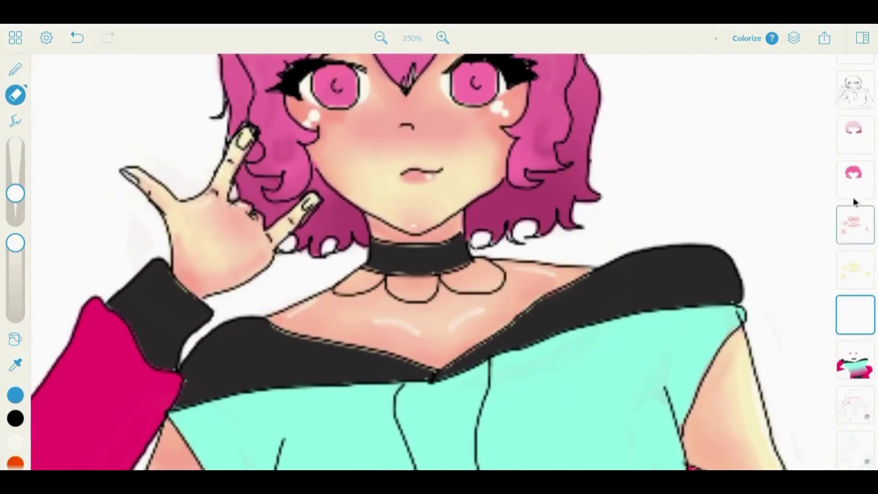
left_click(411, 38)
left_click(443, 38)
left_click(443, 38)
key("alt")
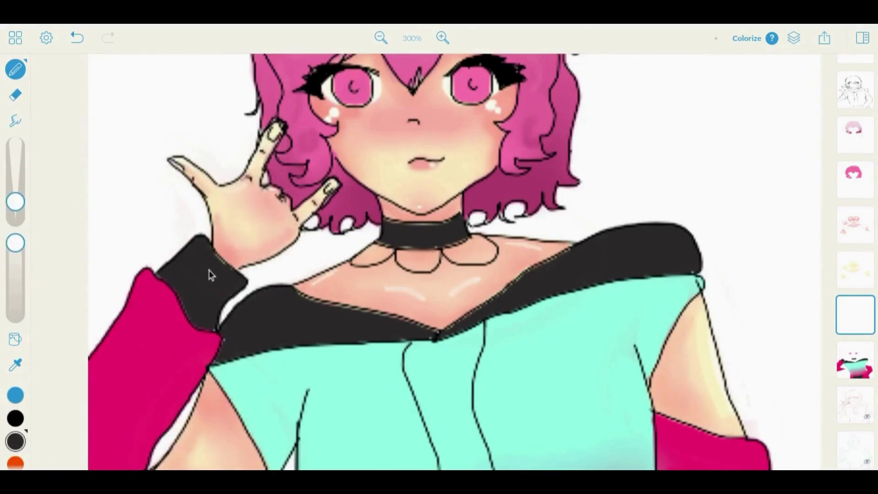
left_click(15, 441)
left_click(118, 273)
mouse_move(196, 249)
left_mouse_down()
mouse_move(206, 330)
mouse_move(268, 333)
mouse_move(286, 274)
mouse_move(229, 302)
left_mouse_up()
Paint black shading along the edges of the hoodie's dark collar and on the choker
scroll(116, 319, "up", 3)
scroll(442, 367, "left", 2)
mouse_move(317, 390)
left_mouse_down()
mouse_move(359, 316)
mouse_move(341, 352)
mouse_move(400, 367)
left_mouse_up()
scroll(399, 367, "right", 6)
mouse_move(264, 361)
left_mouse_down()
mouse_move(602, 249)
mouse_move(609, 261)
mouse_move(583, 235)
mouse_move(425, 302)
mouse_move(592, 241)
mouse_move(536, 218)
mouse_move(338, 321)
mouse_move(193, 335)
left_mouse_up()
scroll(193, 335, "left", 1)
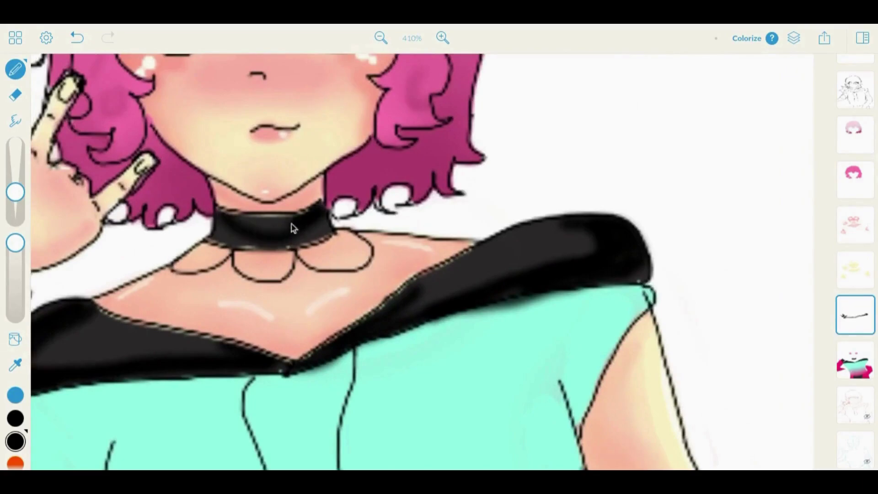
Paint black shading along the sides and lower part of the hoodie's dark front pocket
scroll(294, 225, "down", 10)
scroll(547, 346, "down", 2)
mouse_move(548, 346)
left_mouse_down()
mouse_move(531, 408)
mouse_move(545, 353)
mouse_move(490, 393)
mouse_move(378, 396)
mouse_move(461, 420)
mouse_move(440, 404)
mouse_move(516, 405)
left_mouse_up()
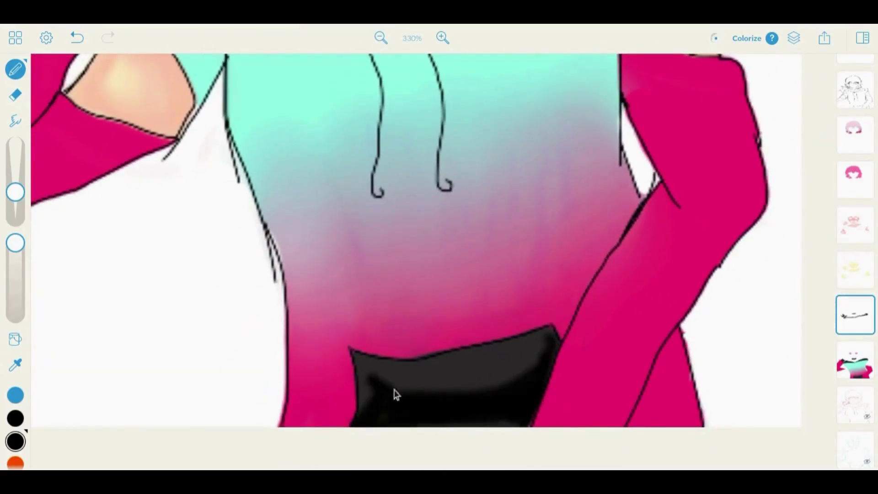
left_click_drag(382, 388, 388, 399)
scroll(389, 399, "up", 3)
left_click(378, 313)
left_click(446, 305)
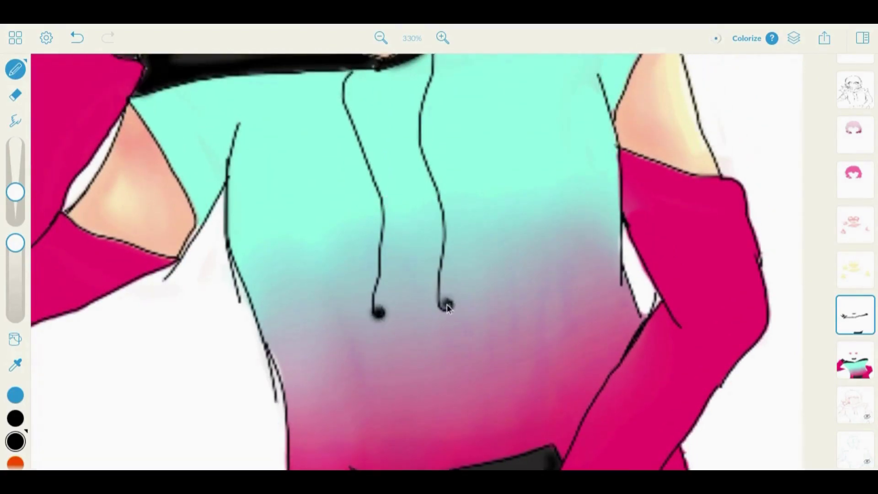
scroll(447, 307, "up", 2)
left_click(76, 38)
left_click(76, 38)
Smudge the black shading on the cuff, collar and pocket, and erase what spills below the collar onto the turquoise
scroll(96, 176, "up", 4)
key("s")
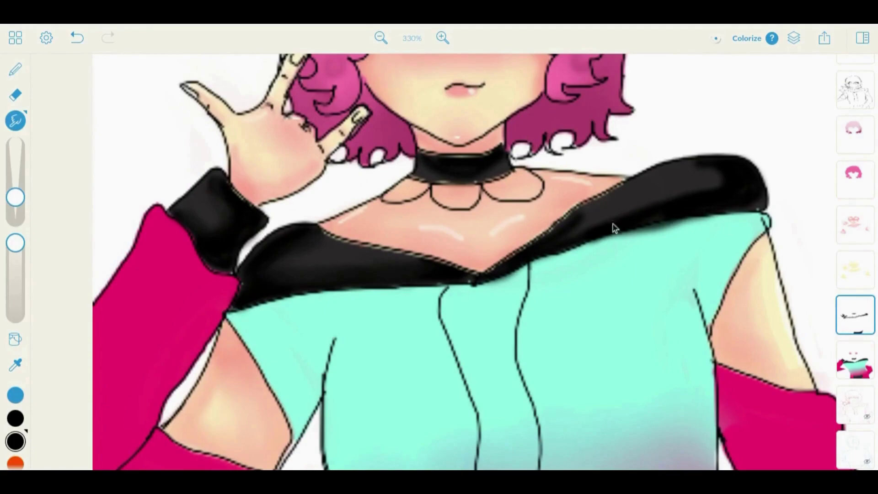
scroll(487, 425, "down", 5)
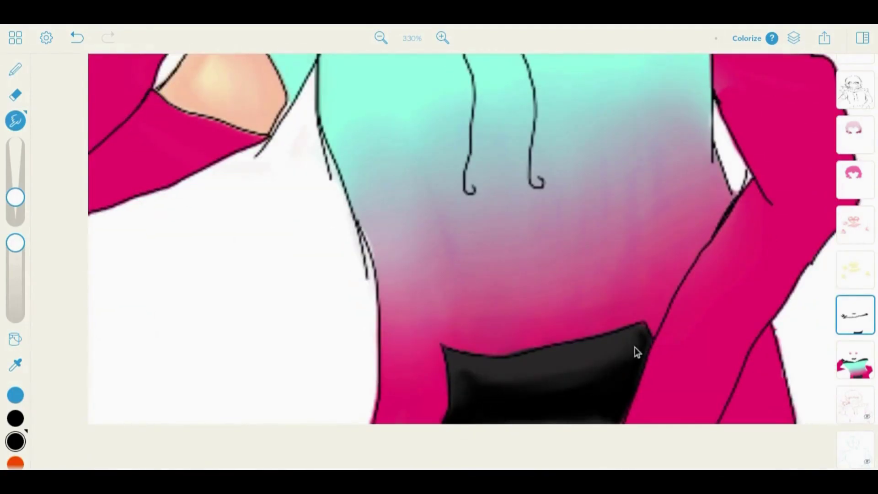
scroll(460, 426, "up", 5)
key("e")
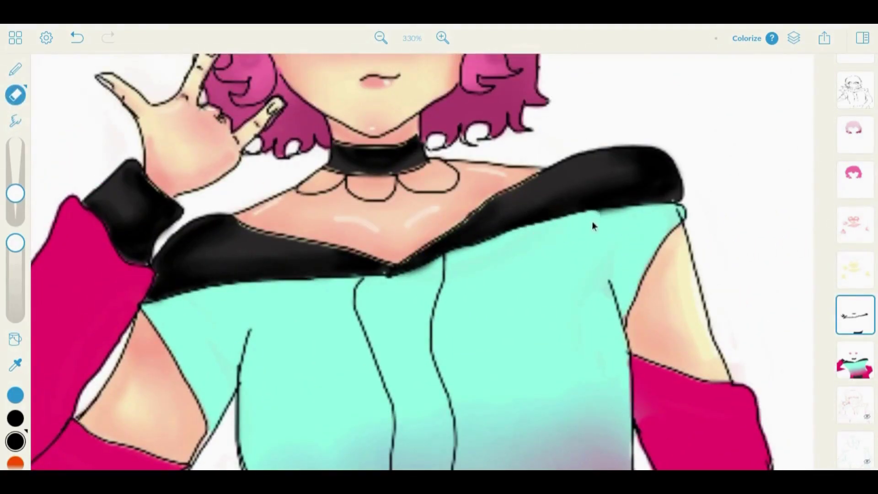
scroll(133, 272, "down", 1)
left_click(409, 39)
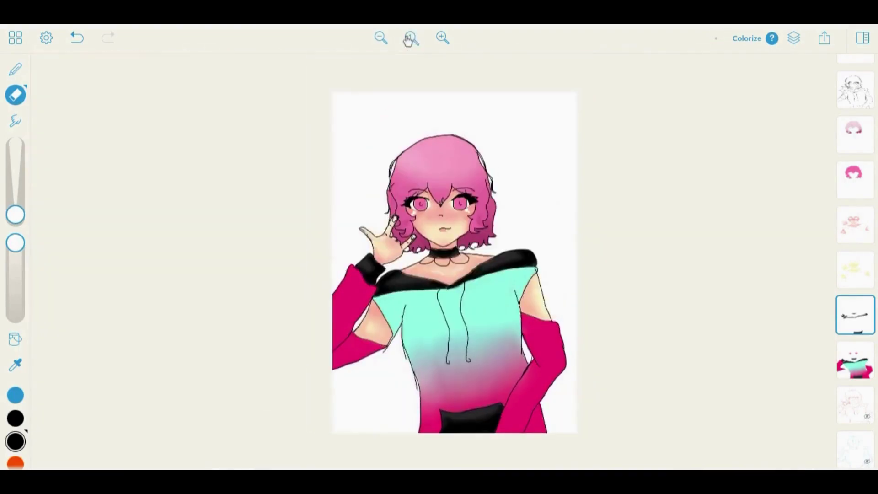
Choose a dark magenta and paint a broad shadow along the inner side of the raised arm's sleeve
key("b")
left_click(15, 441)
left_click(251, 349)
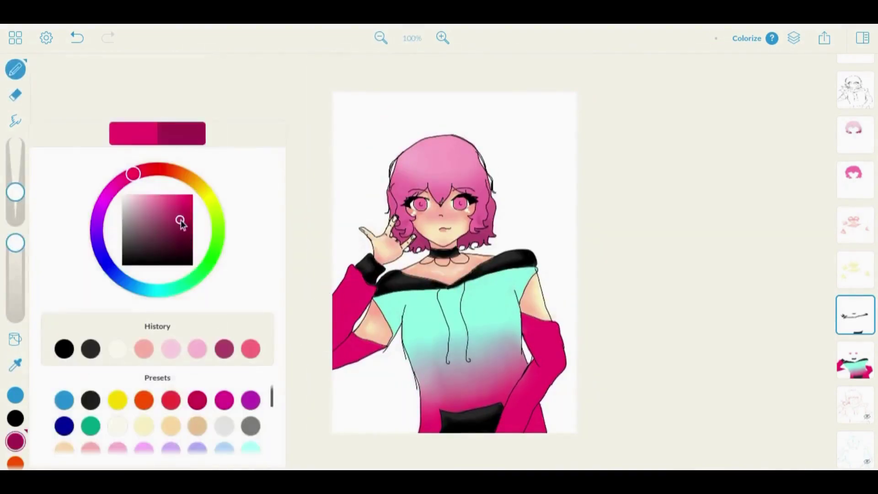
left_click(442, 39)
left_click(442, 40)
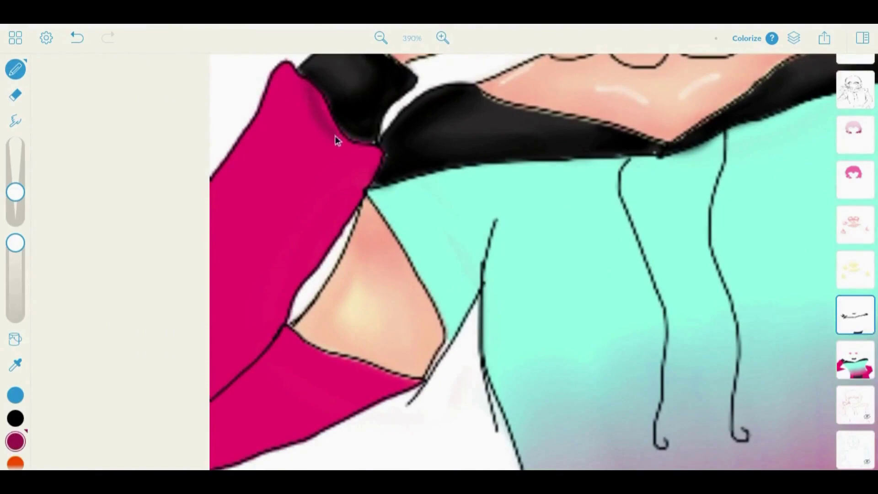
left_click_drag(309, 192, 251, 358)
mouse_move(277, 276)
left_mouse_down()
mouse_move(331, 143)
mouse_move(350, 207)
mouse_move(338, 172)
left_mouse_up()
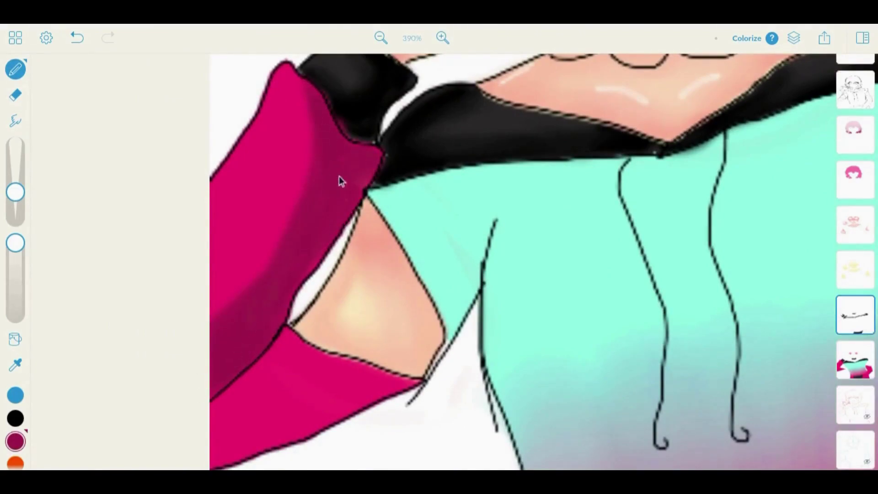
Paint dark magenta shadows along the lowered sleeve's inner upper edge and down its elbow and outer forearm
scroll(439, 261, "right", 10)
left_click_drag(407, 166, 416, 218)
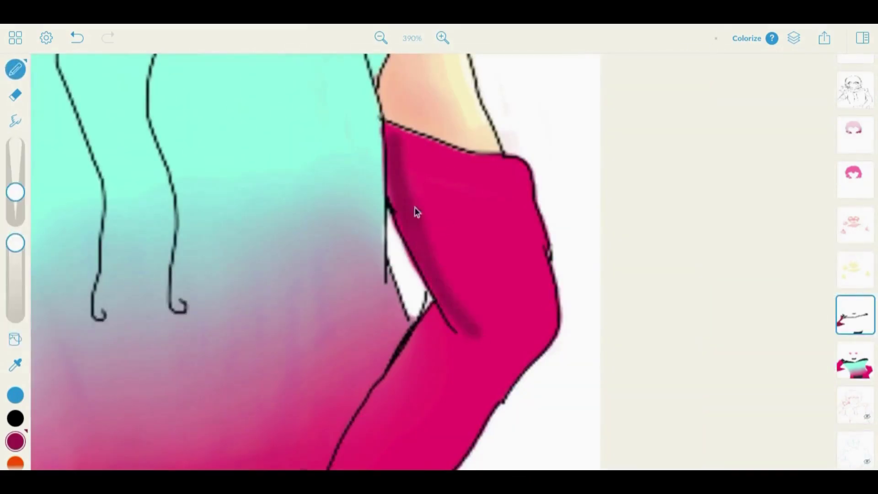
scroll(441, 257, "down", 5)
scroll(440, 257, "down", 3)
mouse_move(321, 318)
left_mouse_down()
mouse_move(291, 353)
mouse_move(362, 259)
mouse_move(431, 103)
left_mouse_up()
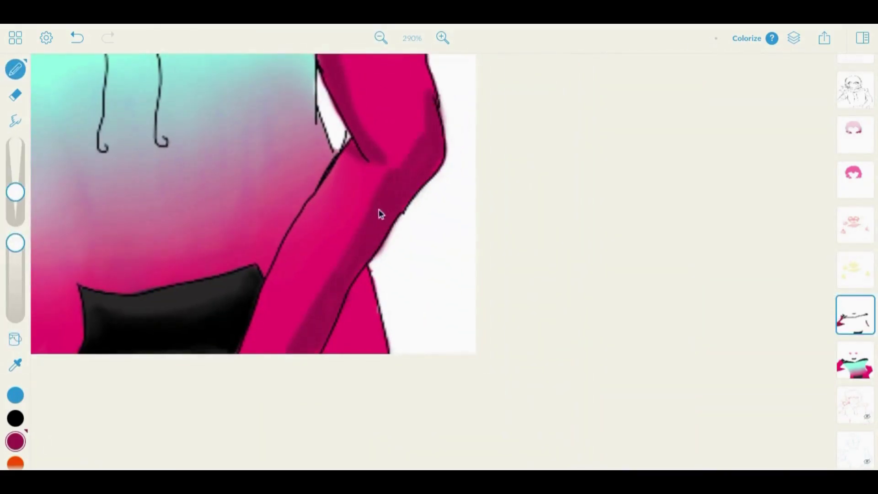
left_click_drag(402, 210, 473, 352)
key("e")
left_click_drag(15, 215, 15, 184)
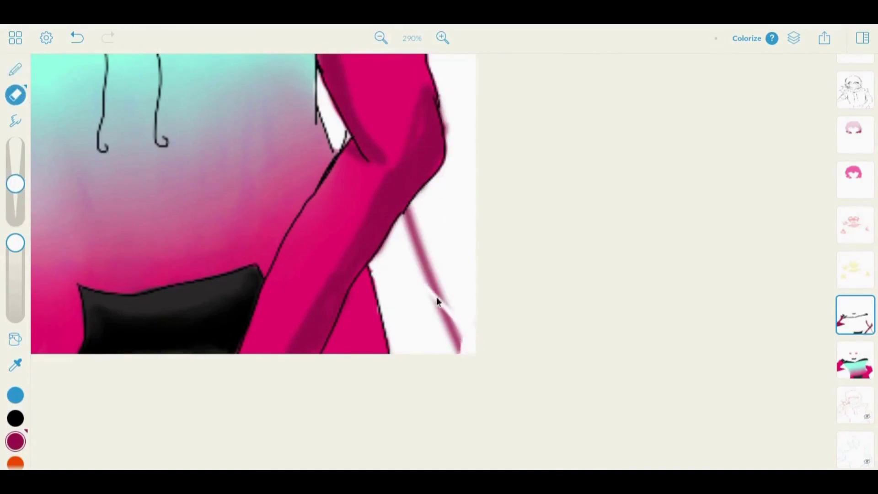
Extend the shadow up the lowered sleeve's outer edge and smudge the dark magenta shading on both sleeves
key("b")
scroll(425, 215, "up", 5)
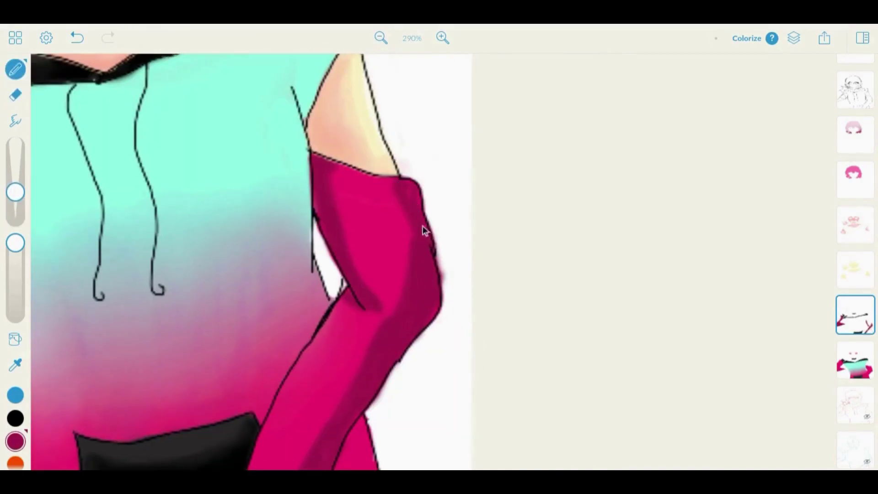
key("s")
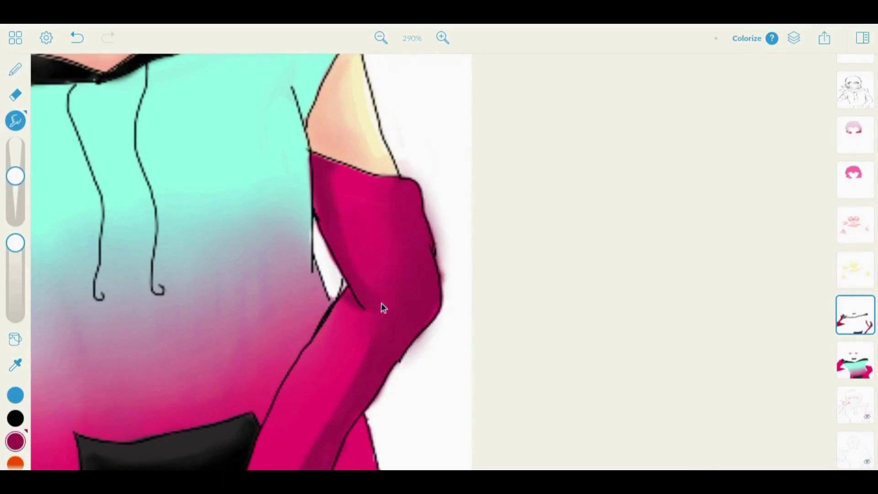
scroll(373, 294, "down", 6)
scroll(312, 209, "up", 5)
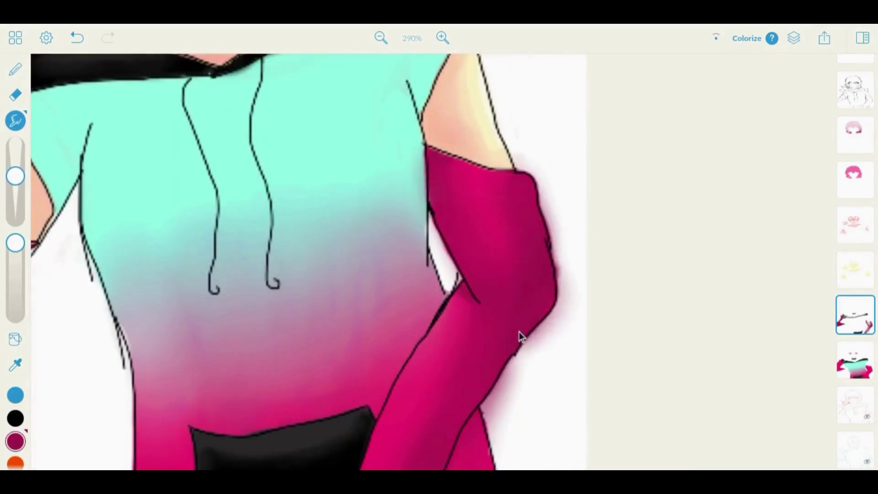
scroll(519, 337, "left", 8)
scroll(241, 223, "up", 3)
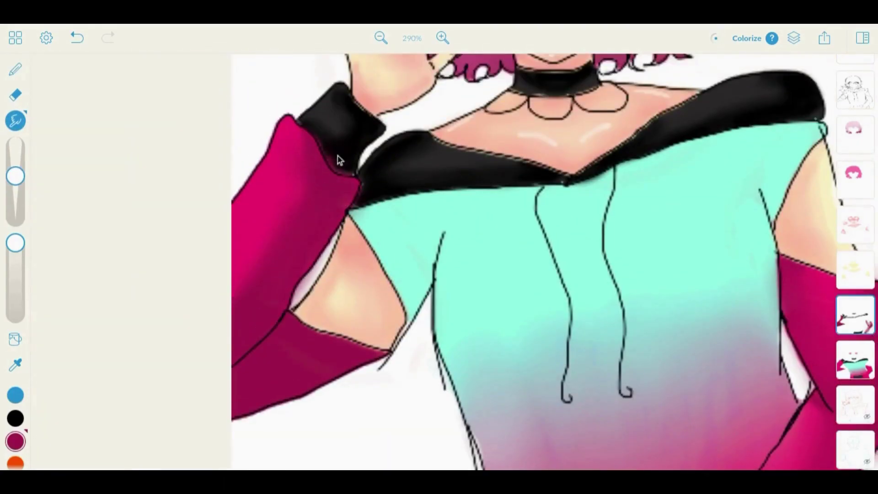
Choose a light pink and paint soft highlights down the lowered sleeve's upper arm and along its forearm
scroll(345, 159, "up", 3)
scroll(344, 158, "right", 2)
left_click(15, 442)
left_click(159, 196)
left_click(15, 69)
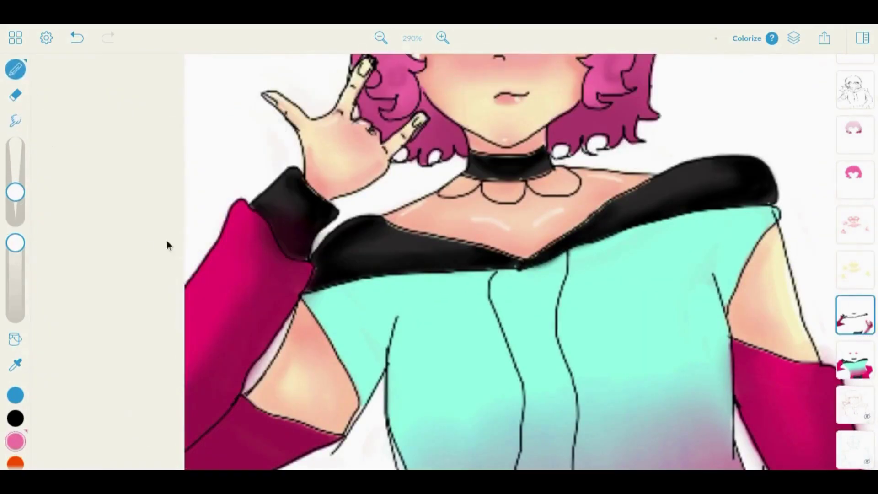
scroll(175, 308, "down", 5)
scroll(174, 308, "right", 6)
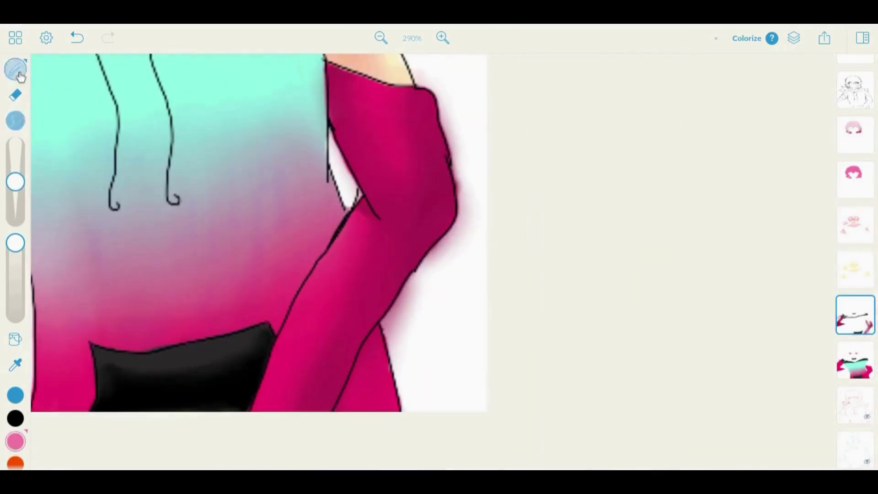
left_click_drag(271, 379, 339, 275)
left_click_drag(402, 105, 393, 151)
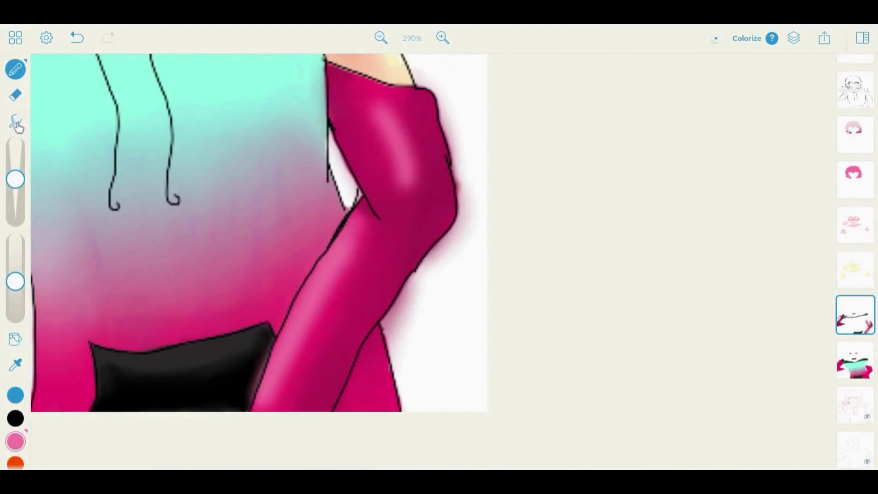
Smudge the pink highlights into the lowered sleeve and blend the shading at the pocket edge beside it
left_click(16, 121)
left_click_drag(412, 121, 395, 183)
left_click_drag(356, 247, 302, 362)
left_click(15, 95)
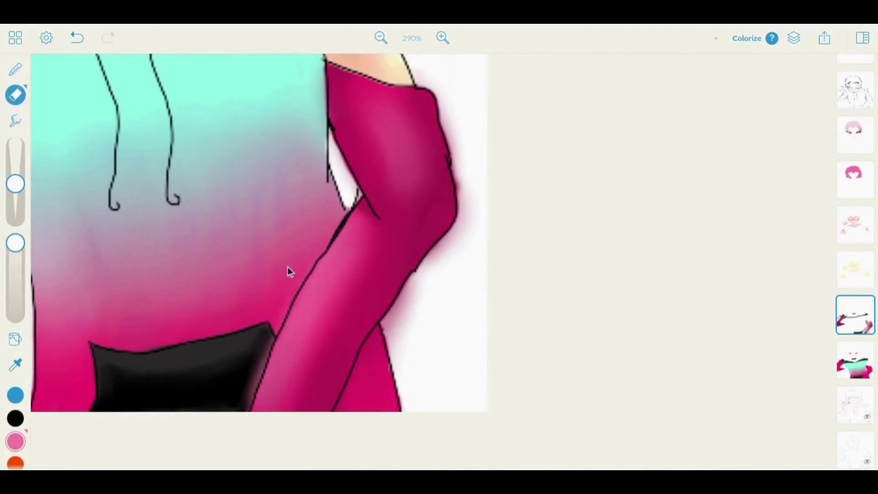
left_click(77, 38)
key("s")
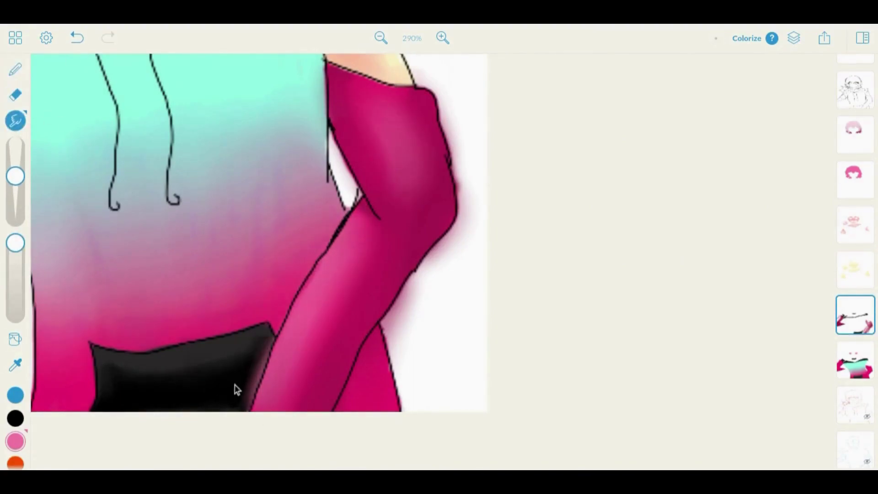
left_click_drag(231, 388, 237, 406)
Erase the magenta that spills outside the lowered sleeve's elbow, forearm and upper edge
key("p")
key("e")
left_click_drag(416, 274, 406, 289)
left_click_drag(416, 339, 479, 186)
left_click(77, 37)
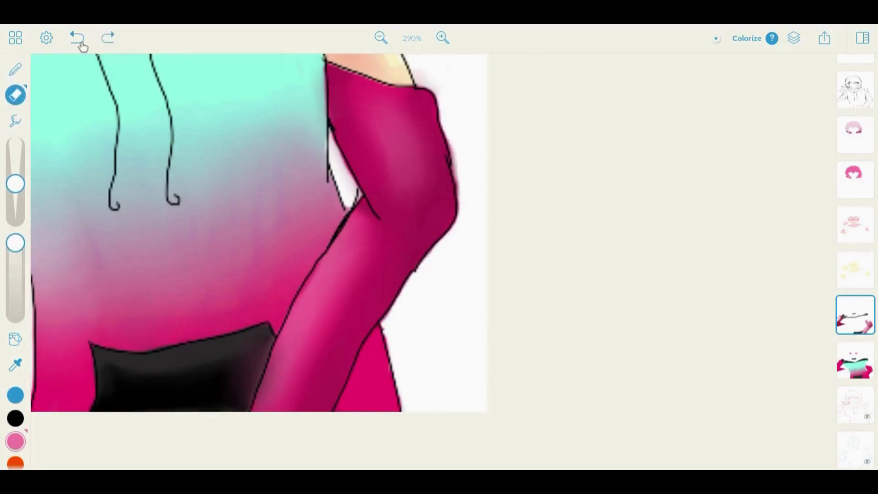
scroll(457, 192, "up", 3)
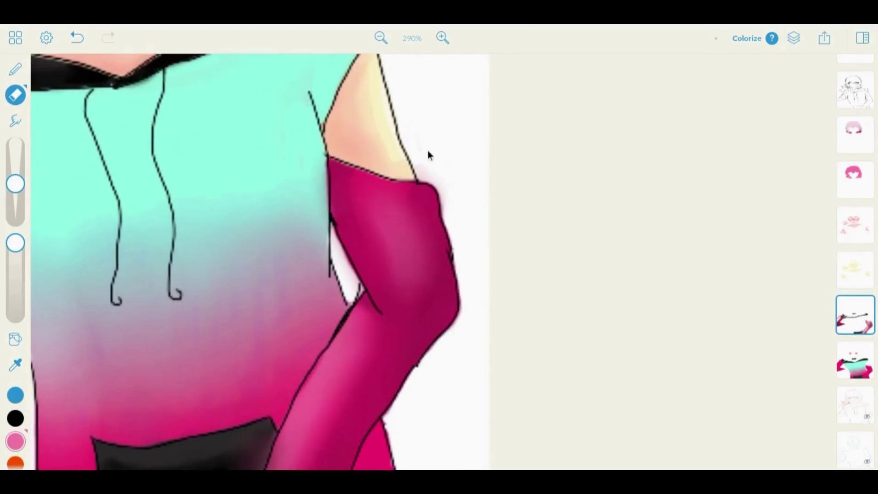
key("ctrl+z")
scroll(235, 258, "down", 3)
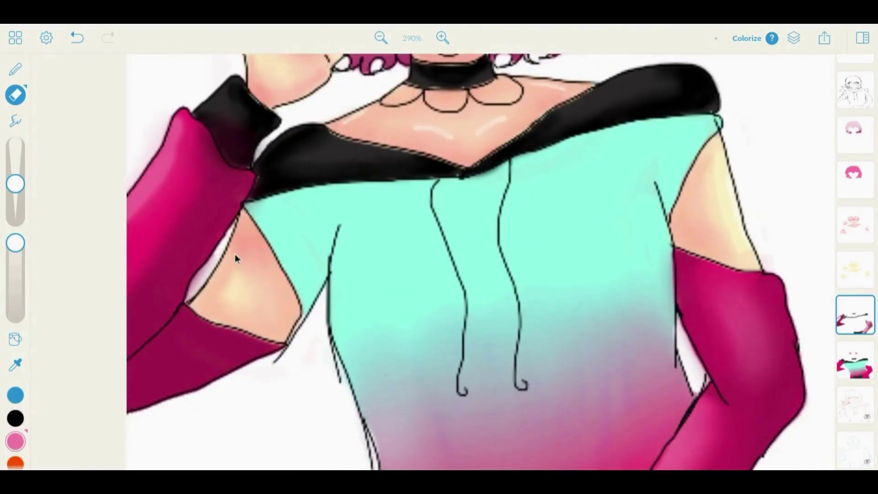
Erase the colour spilling around the raised sleeve's inner edge and undo the stray eraser strokes
left_click_drag(256, 210, 297, 169)
left_click(77, 38)
left_click_drag(210, 267, 203, 249)
left_click(77, 38)
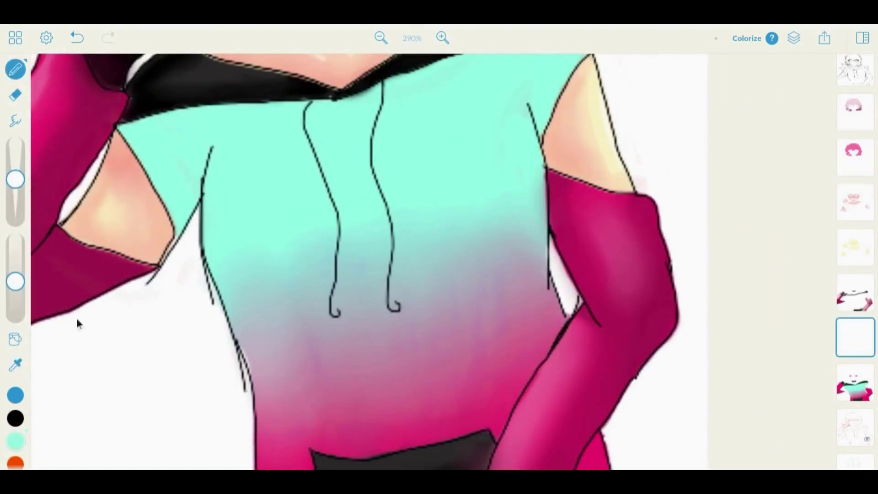
Choose a darker turquoise and paint shadows under the black collar and over the raised arm's short sleeve
left_click(15, 441)
left_click(128, 132)
mouse_move(128, 131)
left_mouse_down()
mouse_move(171, 118)
mouse_move(288, 113)
mouse_move(192, 204)
left_mouse_up()
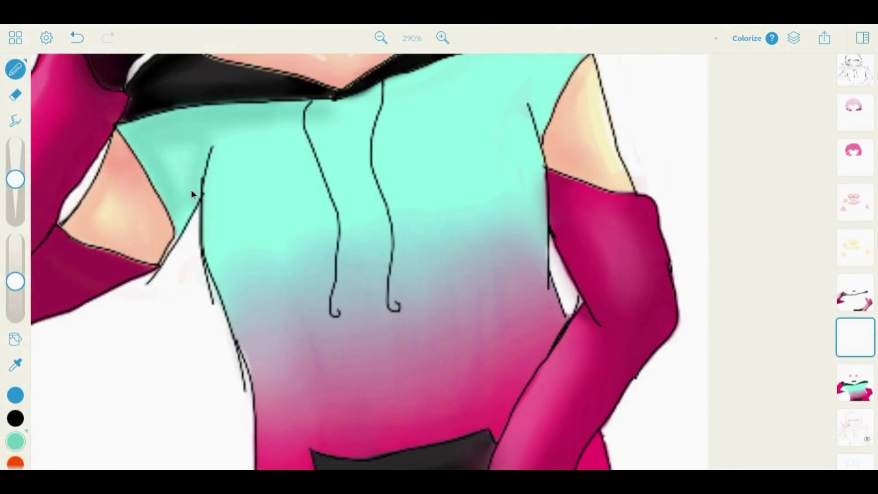
left_click_drag(178, 159, 166, 185)
left_click_drag(213, 160, 231, 288)
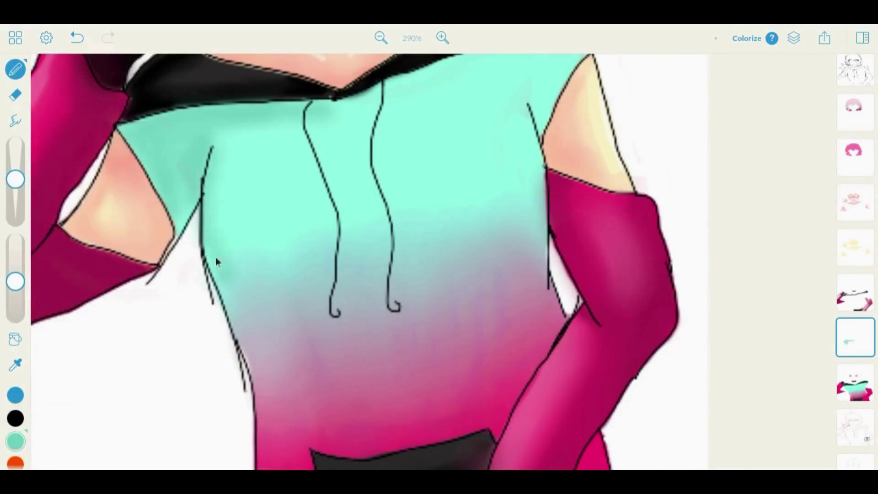
Paint darker turquoise shadows down the side of the torso and along both drawstrings
left_click_drag(214, 197, 205, 277)
left_click_drag(291, 144, 343, 246)
left_click_drag(384, 116, 390, 287)
scroll(449, 140, "up", 5)
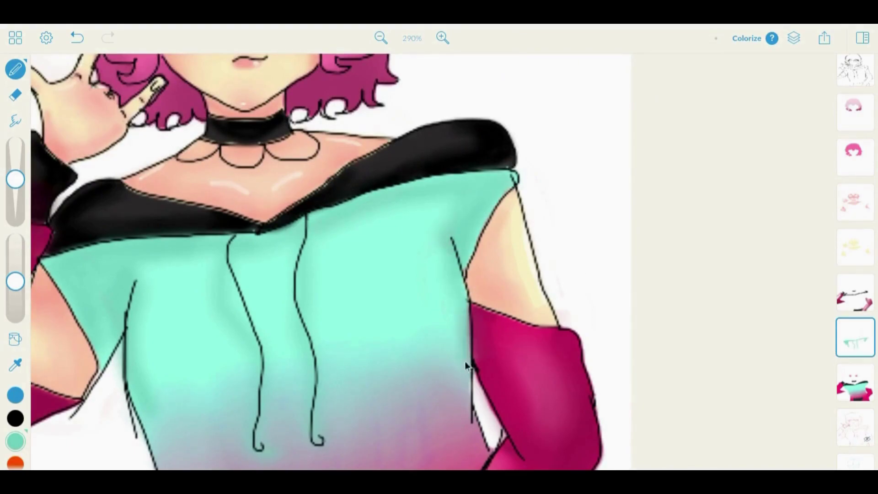
Sample greyish purples from the gradient and paint shadows at the waist, the drawstring ends and a diagonal fold above the pocket
scroll(390, 305, "down", 5)
left_click(16, 365)
left_click(293, 255)
left_click(15, 441)
left_click_drag(269, 274, 252, 228)
left_click_drag(330, 192, 361, 226)
mouse_move(547, 147)
left_mouse_down()
mouse_move(427, 246)
mouse_move(524, 207)
left_mouse_up()
left_click(372, 294, "alt")
left_click_drag(414, 265, 508, 231)
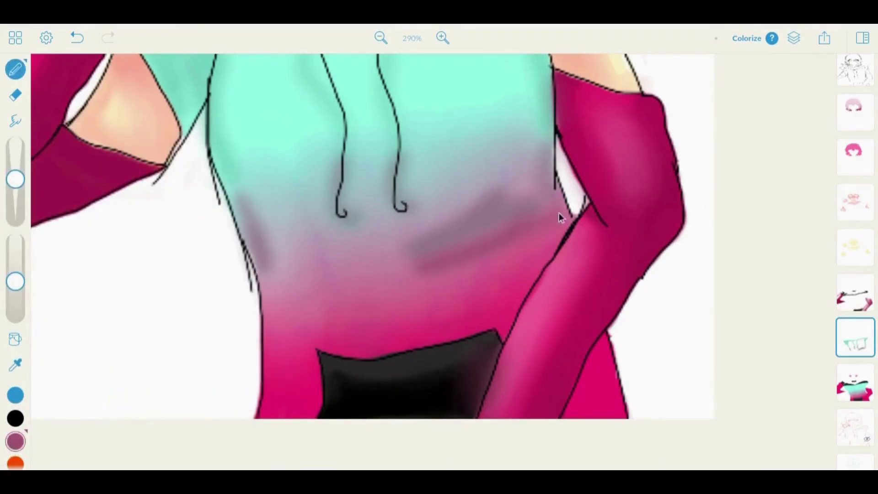
Choose a dark magenta, shade the hoodie's lower side and fill the hem area behind the lowered forearm
left_click(371, 294, "alt")
left_click(15, 442)
left_click(256, 378)
left_click_drag(257, 378, 272, 350)
left_click(15, 441)
left_click(601, 400)
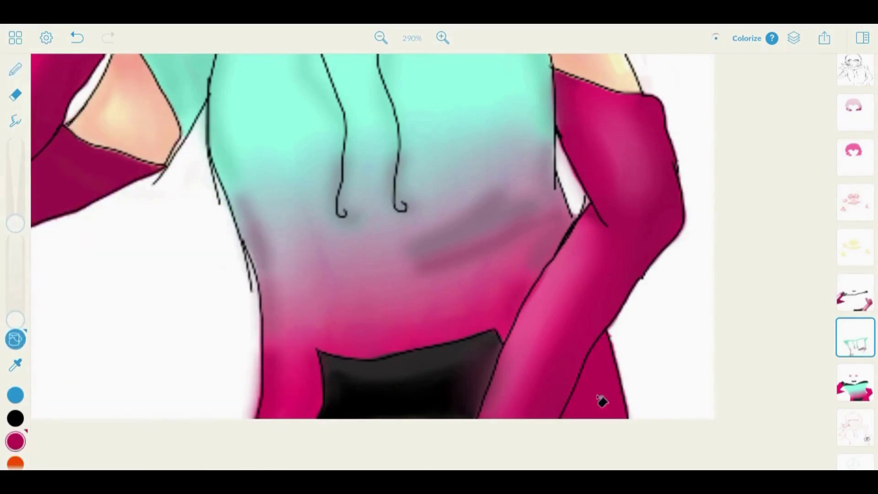
Smudge the new shadows on the turquoise and magenta parts of the hoodie to blend them
key("s")
left_click_drag(251, 282, 256, 325)
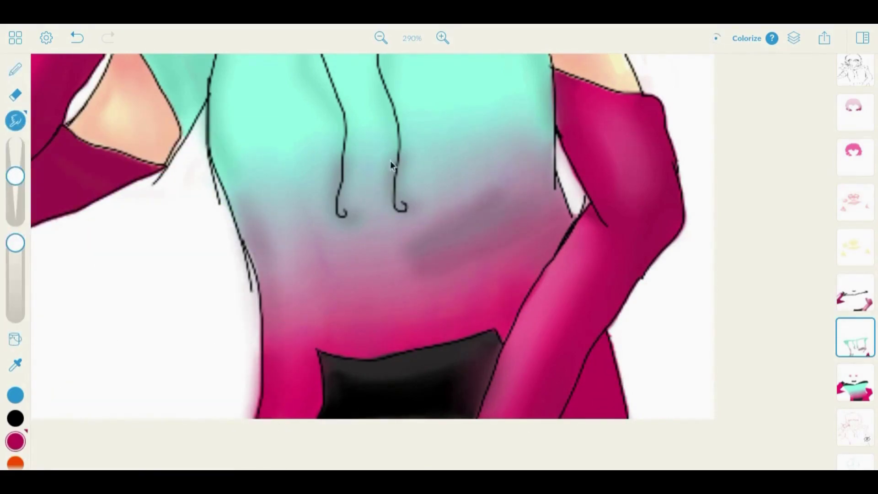
scroll(241, 202, "up", 3)
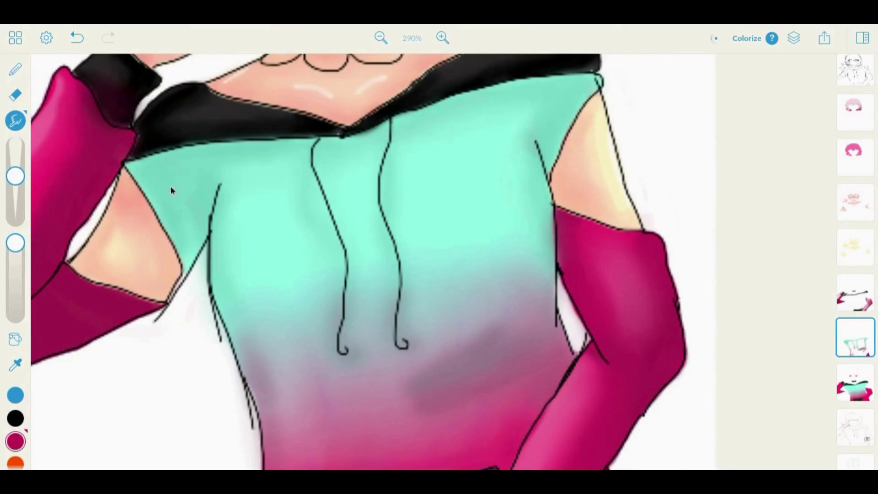
scroll(448, 190, "down", 5)
Set the brush opacity to 9% and paint off-white highlights on the hoodie's chest, side, collar and cuff
key("ctrl+0")
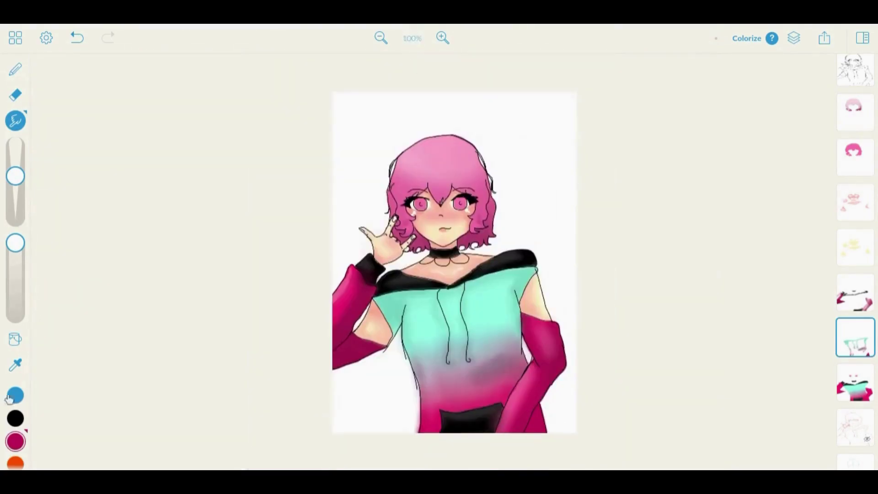
key("p")
left_click_drag(15, 281, 16, 316)
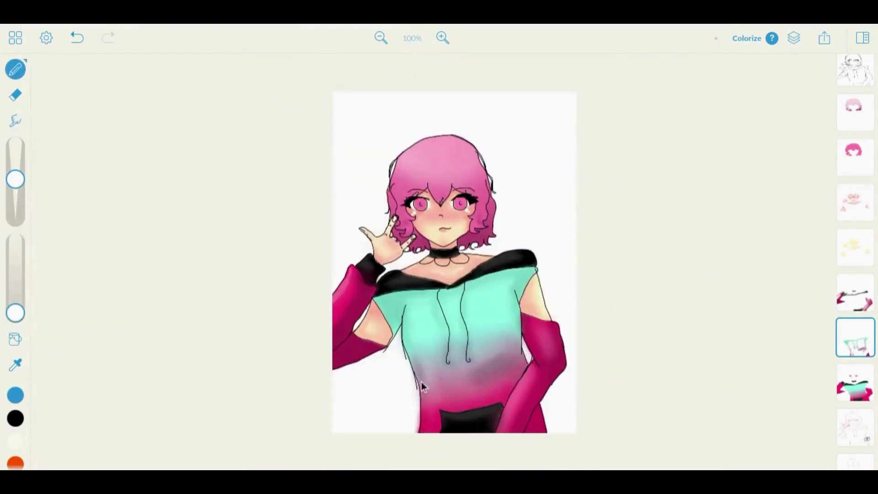
scroll(415, 83, "up", 5)
scroll(423, 164, "down", 5)
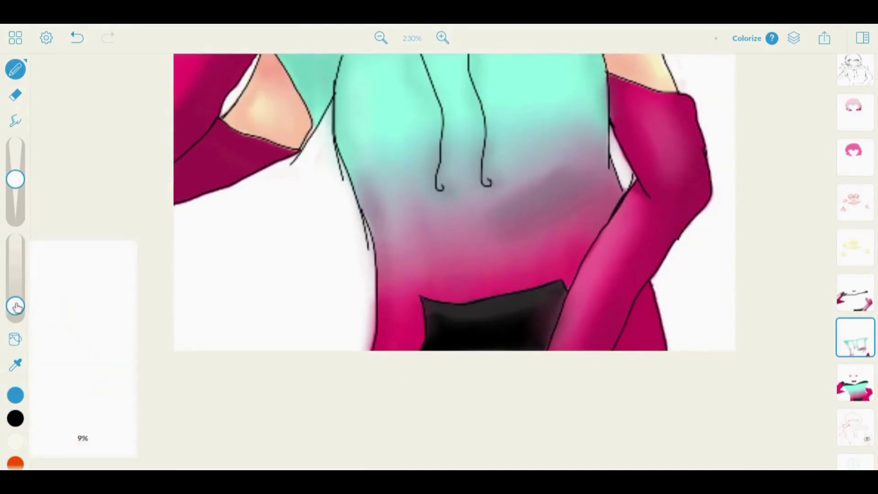
scroll(323, 209, "up", 3)
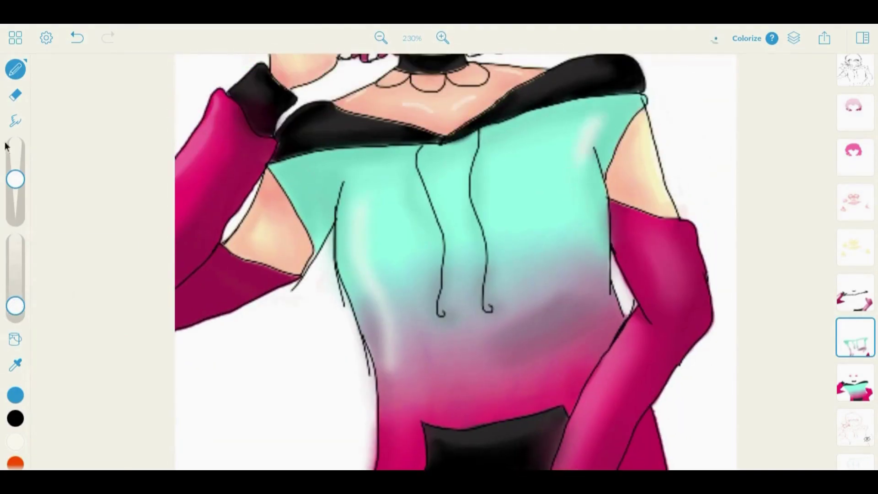
scroll(366, 212, "up", 3)
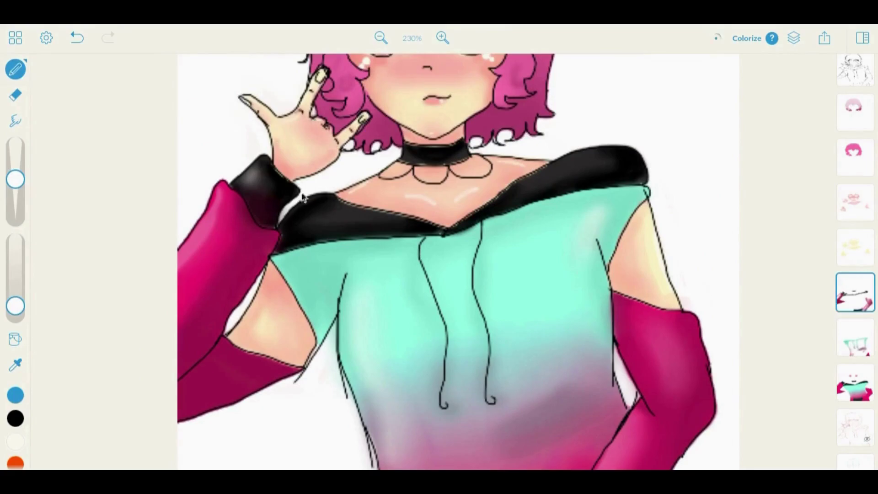
Erase the shading that spills outside the hoodie's lower side and undo the unwanted eraser strokes
scroll(406, 153, "down", 5)
key("e")
key("ctrl+z")
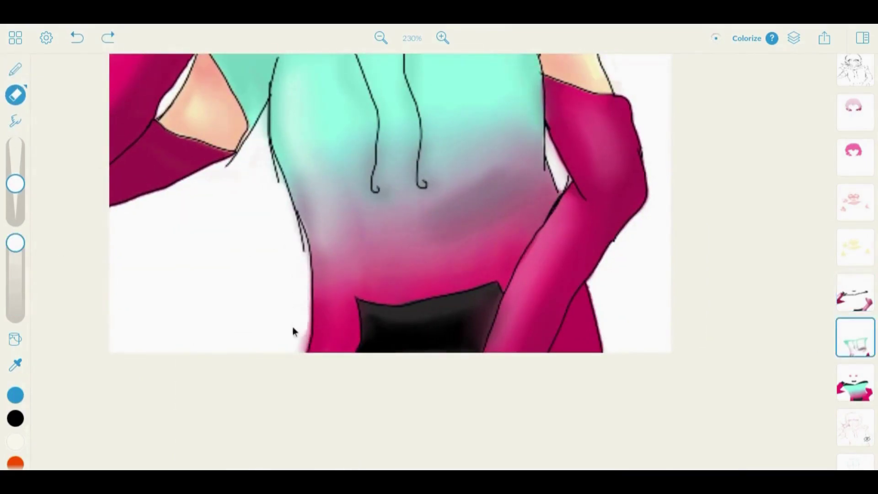
key("ctrl+z")
scroll(268, 252, "up", 3)
left_click(442, 37)
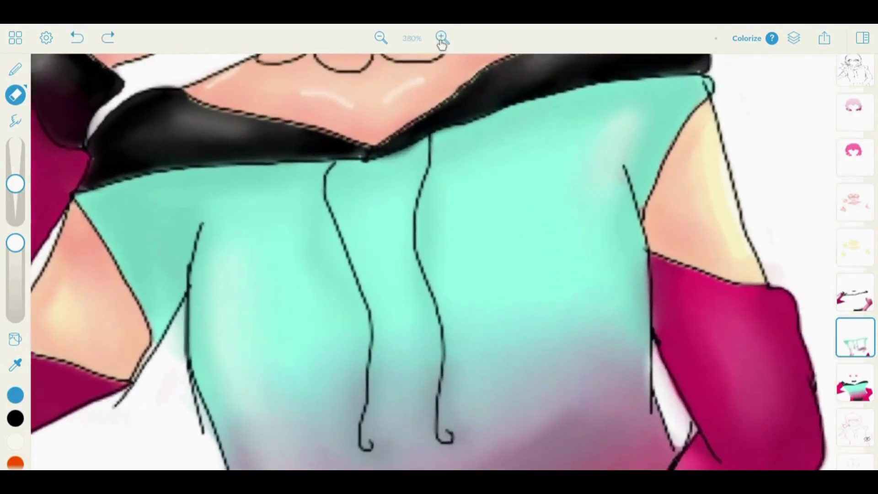
Enlarge the eraser and clean up the stray shading below the short sleeve and beside the torso
scroll(142, 289, "down", 3)
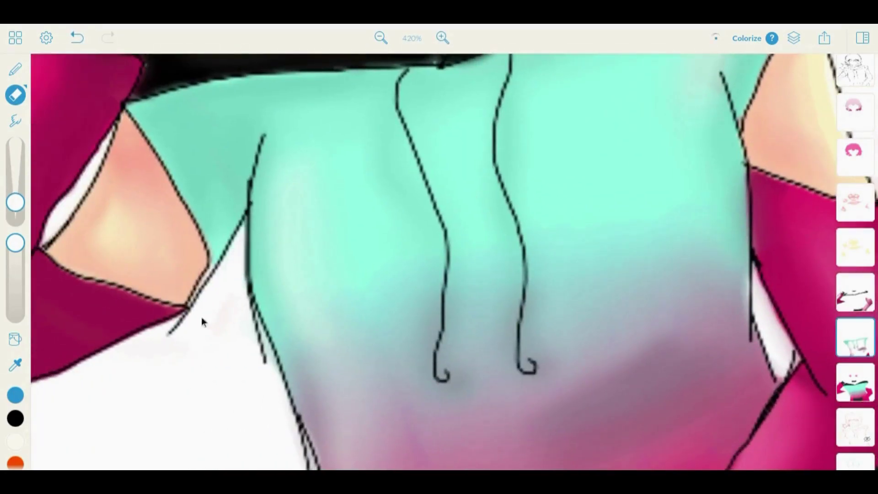
left_click(411, 38)
left_click(443, 37)
scroll(492, 194, "up", 3)
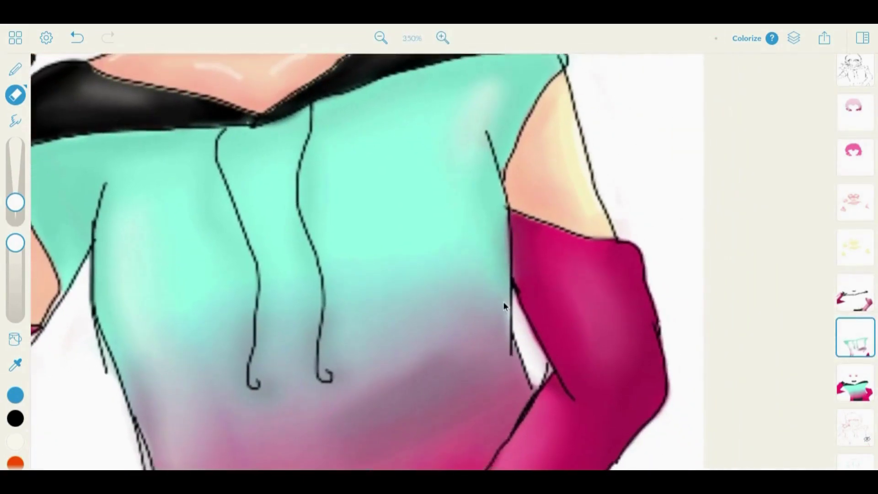
Erase stray colour in the gap by the lowered elbow and around the arms and hand on the sleeve and skin layers
scroll(504, 303, "down", 3)
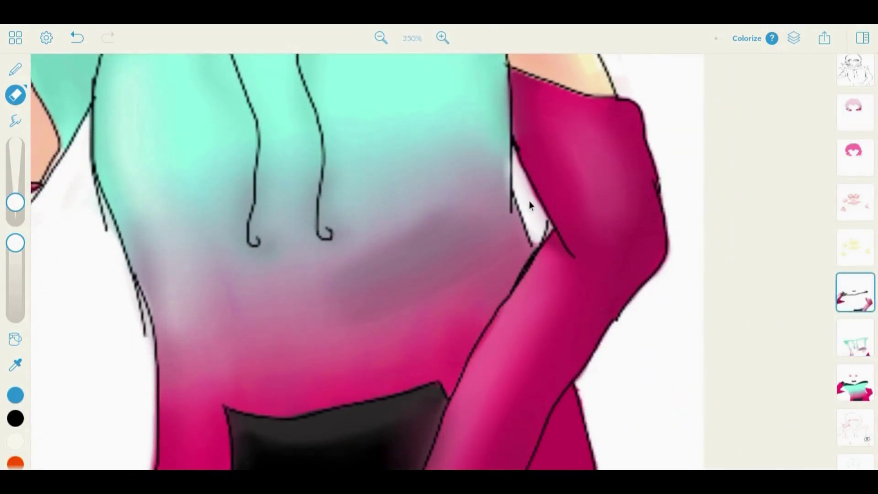
scroll(411, 134, "up", 5)
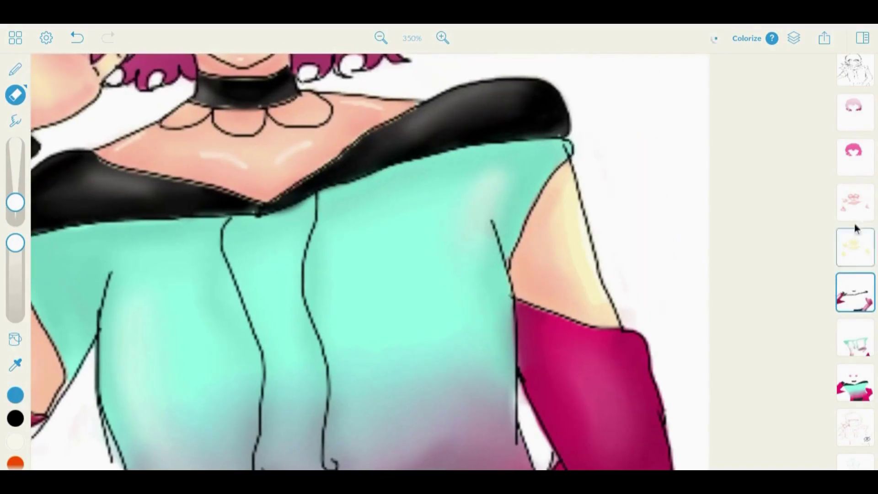
scroll(412, 133, "up", 2)
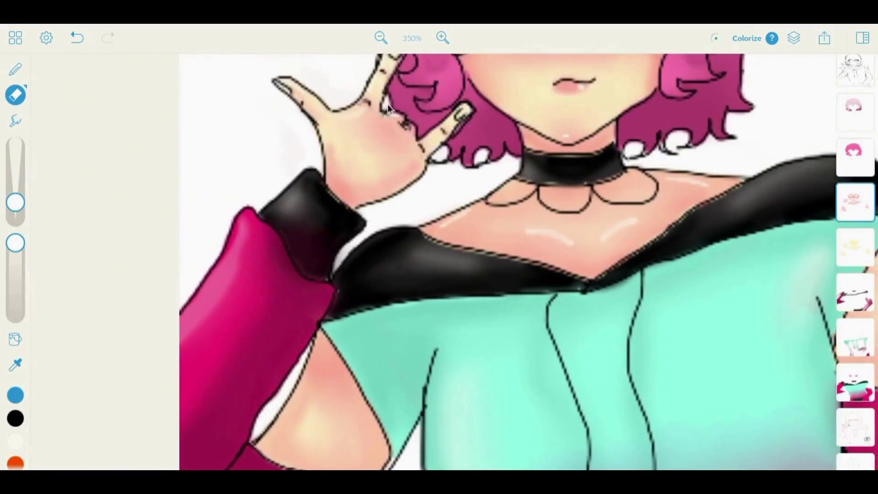
scroll(365, 222, "down", 4)
scroll(470, 372, "up", 5)
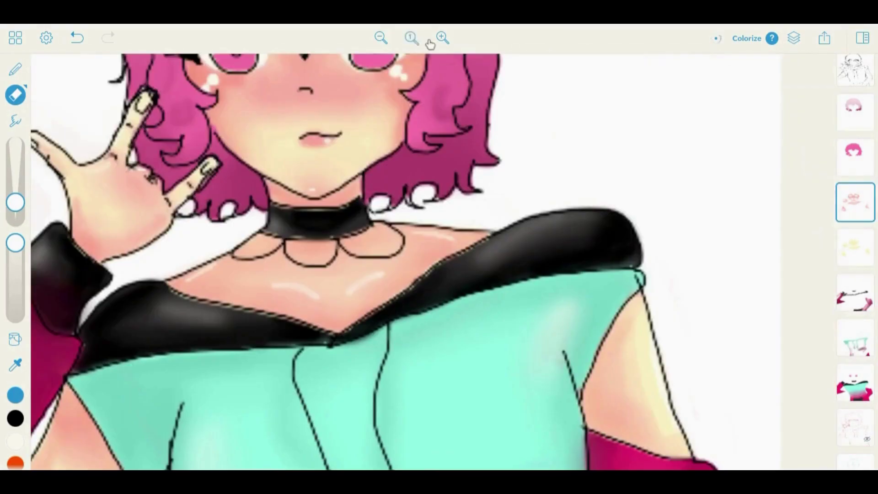
Select the clothing shading layer, choose a muted dark pink and shade the upper half of both irises
left_click(442, 37)
left_click(443, 37)
left_click(442, 37)
scroll(438, 228, "up", 3)
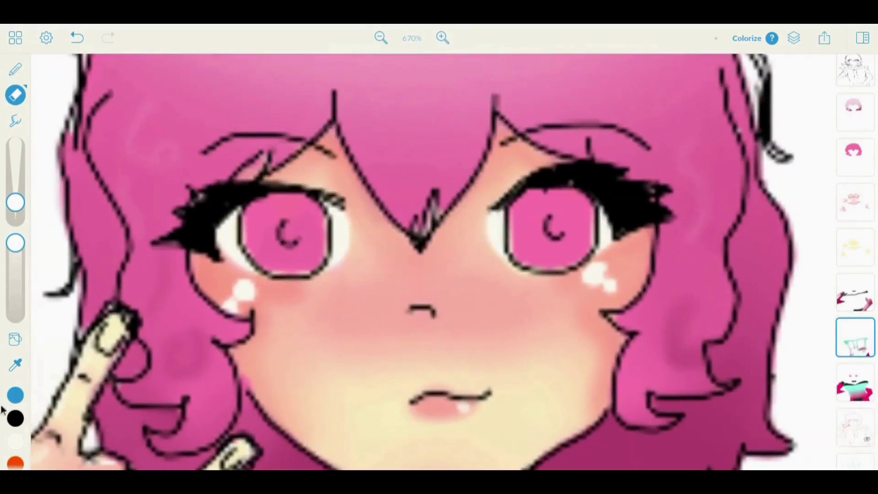
left_click(16, 69)
left_click(15, 440)
left_click(13, 231)
left_click_drag(14, 228, 15, 200)
mouse_move(256, 229)
left_mouse_down()
mouse_move(294, 226)
mouse_move(246, 218)
left_mouse_up()
mouse_move(510, 226)
left_mouse_down()
mouse_move(572, 195)
mouse_move(564, 191)
left_mouse_up()
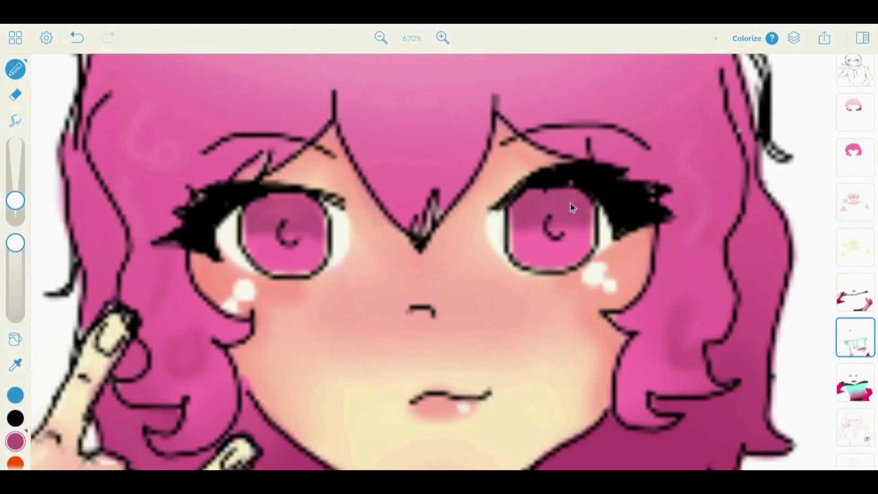
Paint bright magenta at the iris edges and blend light and pale pink into the lower half of both irises
left_click(15, 440)
left_click(249, 349)
left_click(15, 440)
left_click(146, 186)
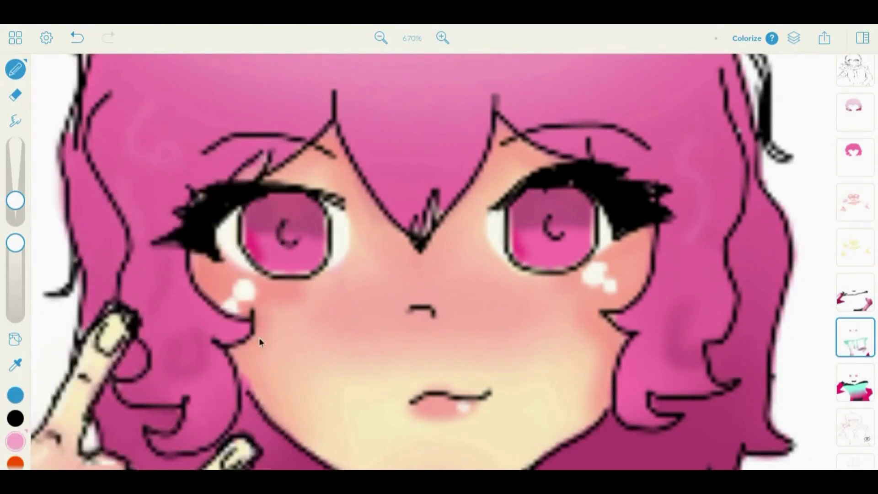
left_click_drag(523, 255, 547, 258)
left_click(15, 440)
left_click(135, 192)
Choose a deep magenta and paint a round pupil in the centre of each iris
left_click(15, 440)
left_click(15, 440)
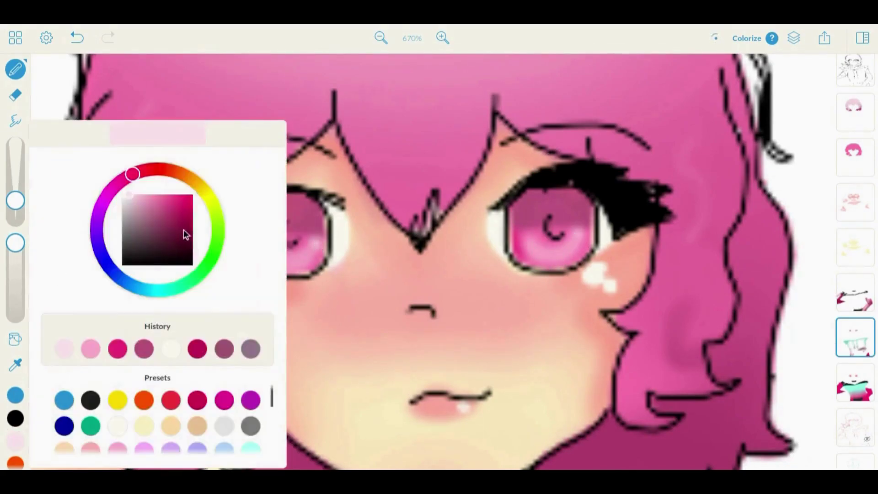
left_click(184, 231)
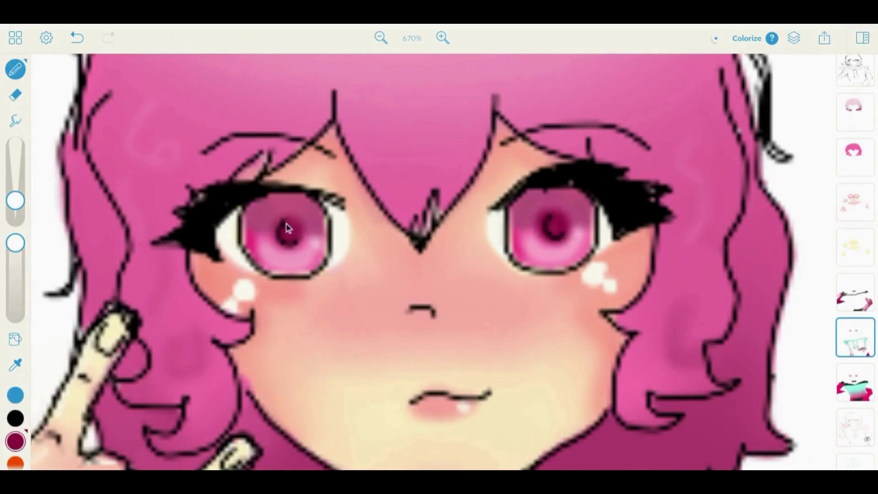
Choose black and darken the centres of both pupils, undoing the stray stroke
left_click(15, 418)
left_click(15, 418)
left_click_drag(281, 224, 295, 240)
left_click(77, 38)
left_click(15, 69)
left_click(11, 69)
Choose off-white and paint a round highlight in the upper part of each iris
left_click(15, 418)
left_click(123, 183)
left_click(306, 204)
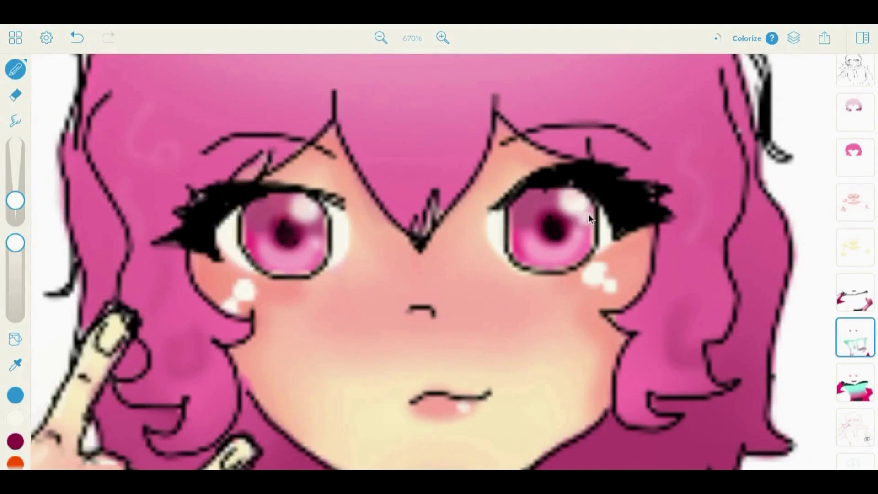
Shrink the brush and paint small off-white sparkle dots and a thin curved highlight along the lower edge of the irises
left_click_drag(15, 200, 15, 213)
left_click(279, 210)
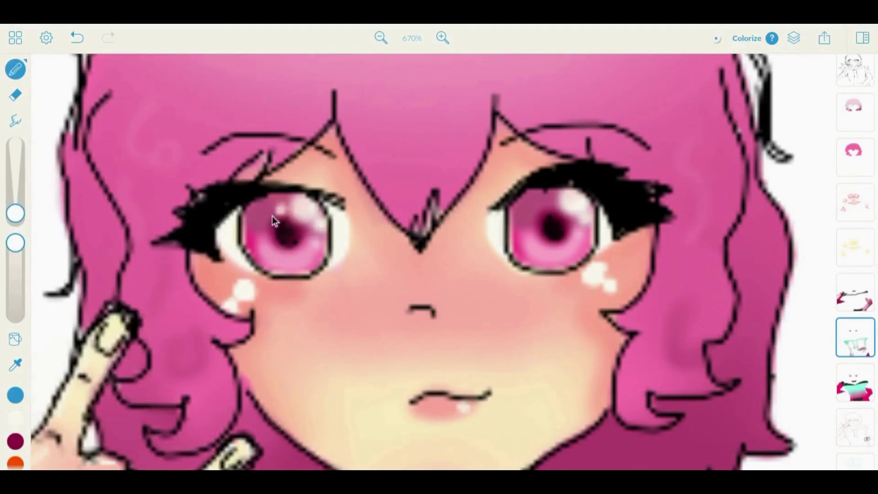
left_click(75, 39)
left_click(76, 39)
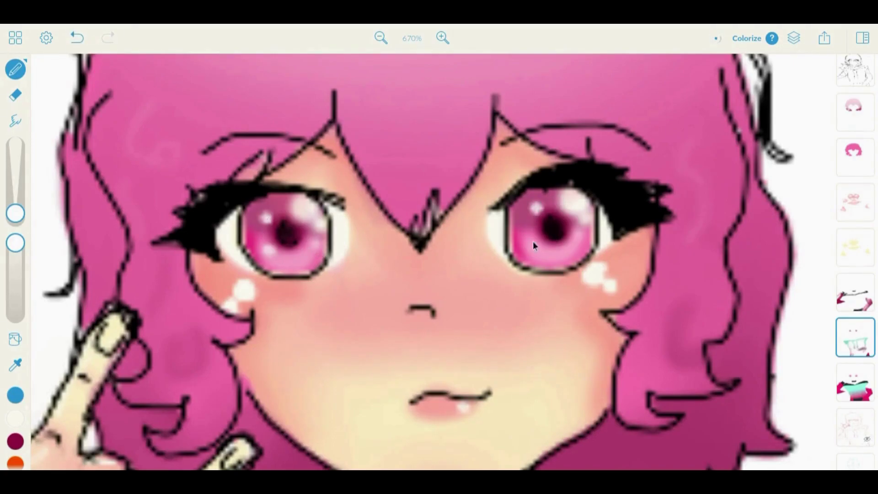
left_click_drag(292, 274, 315, 257)
key("ctrl+z")
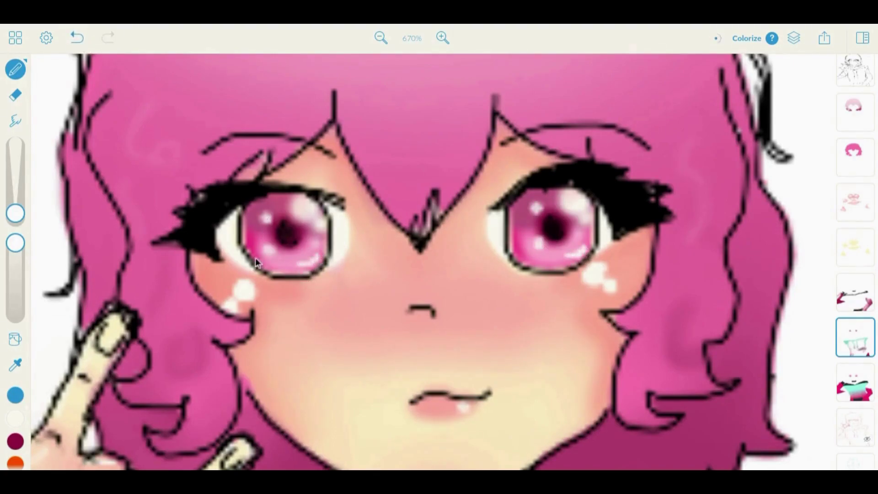
Fill the background on Layer 9 with medium pink using a very large brush, undoing the deep magenta fill
left_click(418, 57)
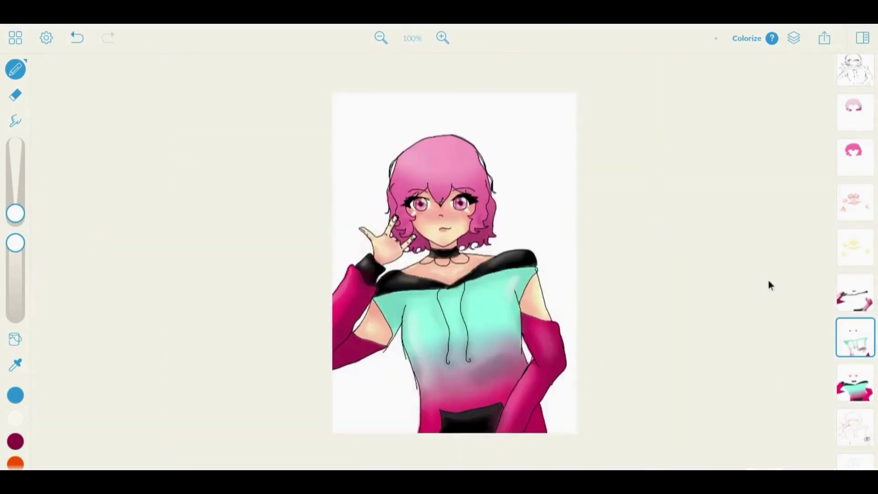
left_click(853, 460)
left_click(15, 69)
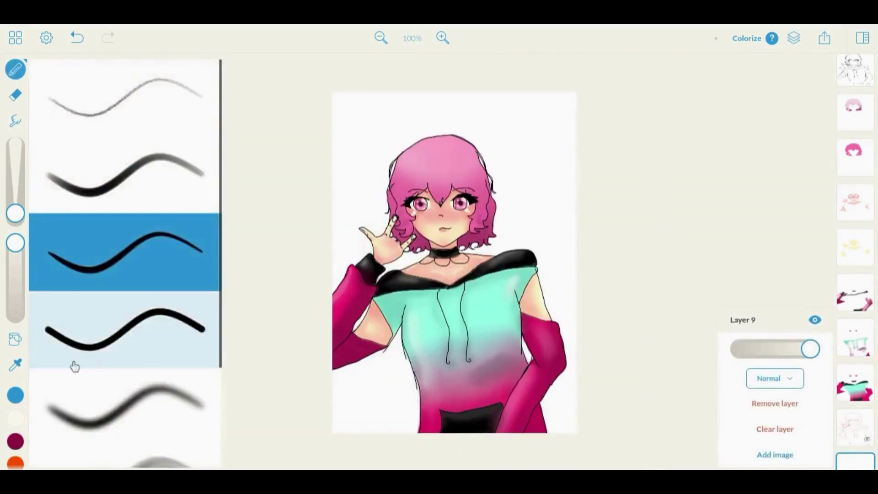
left_click(15, 442)
left_click_drag(15, 213, 15, 146)
left_click(347, 117)
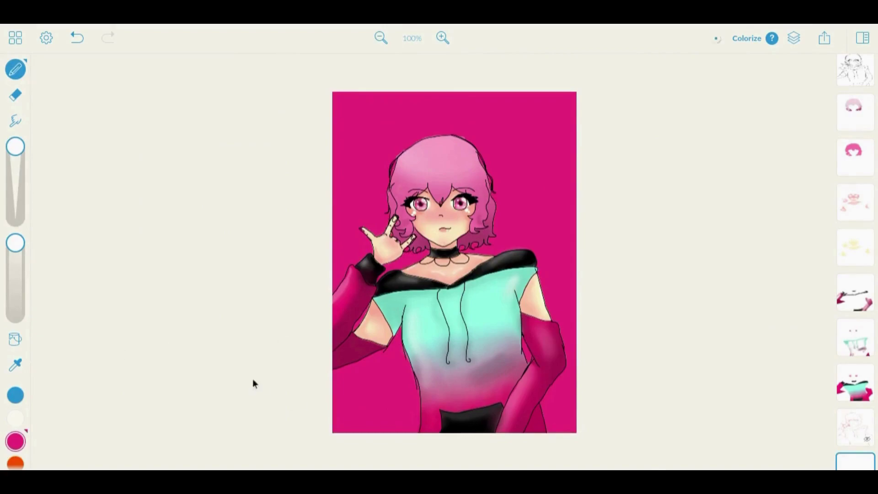
key("ctrl+z")
left_click(16, 438)
left_click(166, 203)
left_click(382, 126)
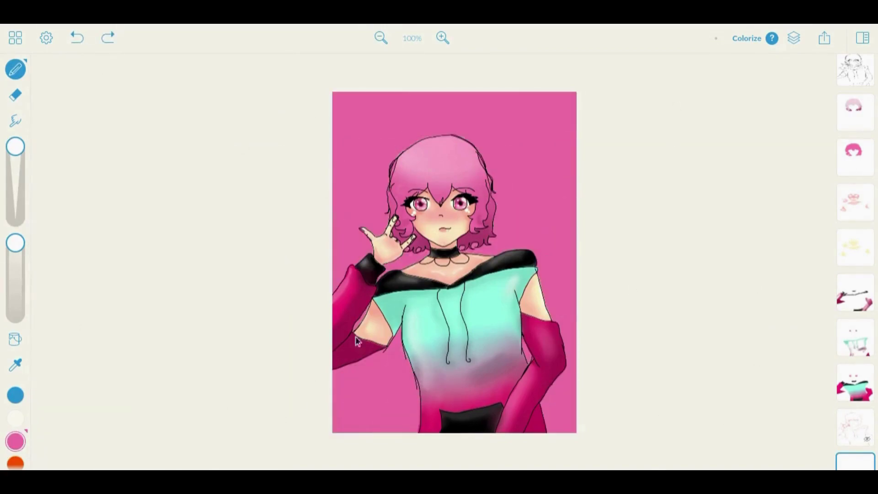
Choose deep magenta and draw straight medium-width lines crossing the pink background at varied angles, undoing the stray stroke
left_click(16, 441)
left_click_drag(15, 146, 15, 182)
left_click_drag(320, 151, 421, 87)
left_click_drag(594, 133, 320, 228)
mouse_move(594, 183)
left_mouse_down()
mouse_move(320, 366)
mouse_move(475, 87)
left_mouse_up()
left_click_drag(320, 403, 610, 234)
left_click(77, 37)
left_click_drag(489, 237, 766, 215)
left_click_drag(585, 133, 499, 196)
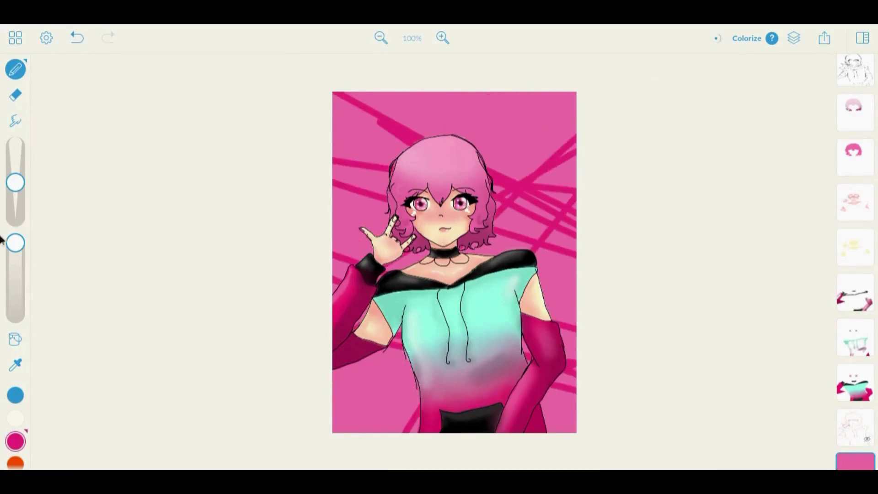
Shift the colour to a more purple magenta and add more straight lines crisscrossing the background
left_click(16, 441)
mouse_move(131, 174)
left_mouse_down()
mouse_move(92, 250)
mouse_move(139, 190)
mouse_move(117, 182)
left_mouse_up()
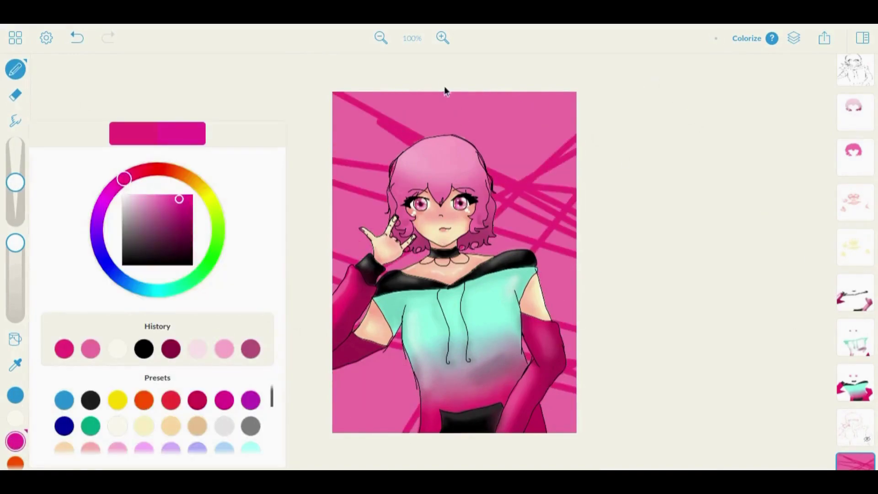
left_click_drag(447, 89, 414, 133)
left_click_drag(577, 352, 331, 397)
left_click_drag(502, 91, 521, 181)
left_click_drag(333, 129, 575, 118)
left_click_drag(350, 425, 404, 384)
left_click_drag(514, 150, 576, 123)
Clear the sketch from Layer 8, show the layer and draw thin, semi-transparent pale pink lines crisscrossing the background
left_click(855, 427)
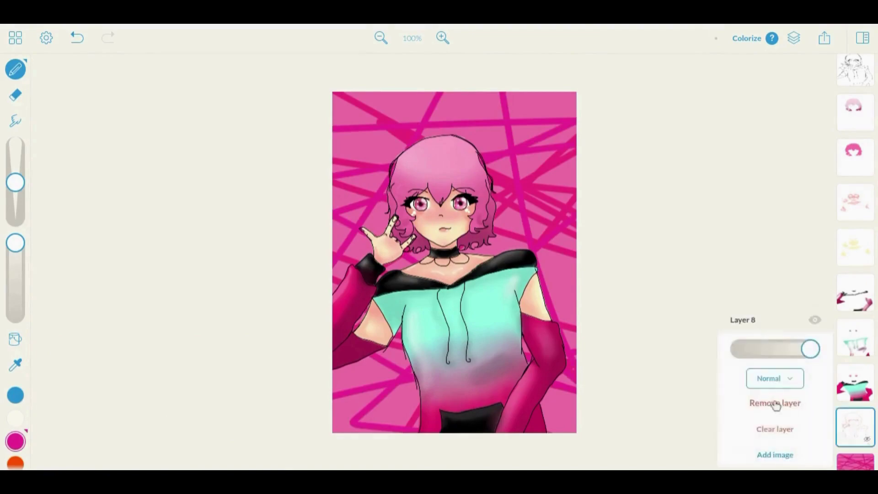
left_click(16, 441)
left_click(146, 198)
left_click(84, 94)
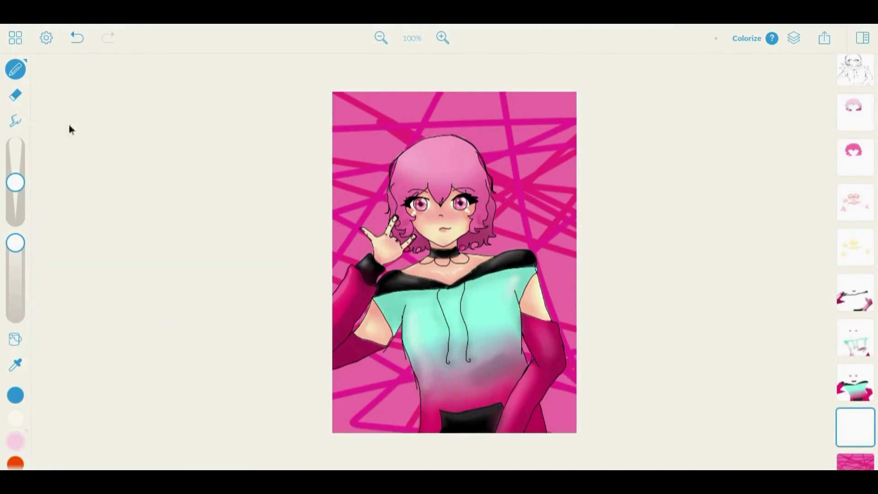
left_click_drag(15, 182, 15, 205)
left_click_drag(15, 243, 19, 301)
left_click_drag(347, 110, 366, 392)
mouse_move(512, 178)
left_mouse_down()
mouse_move(569, 213)
mouse_move(571, 136)
left_mouse_up()
left_click_drag(357, 210, 480, 416)
Return to the background line layer with the brush at full opacity and pick a recently used colour
left_click(15, 94)
left_click(855, 461)
left_click(490, 430)
left_click(15, 68)
left_click(16, 441)
left_click(94, 352)
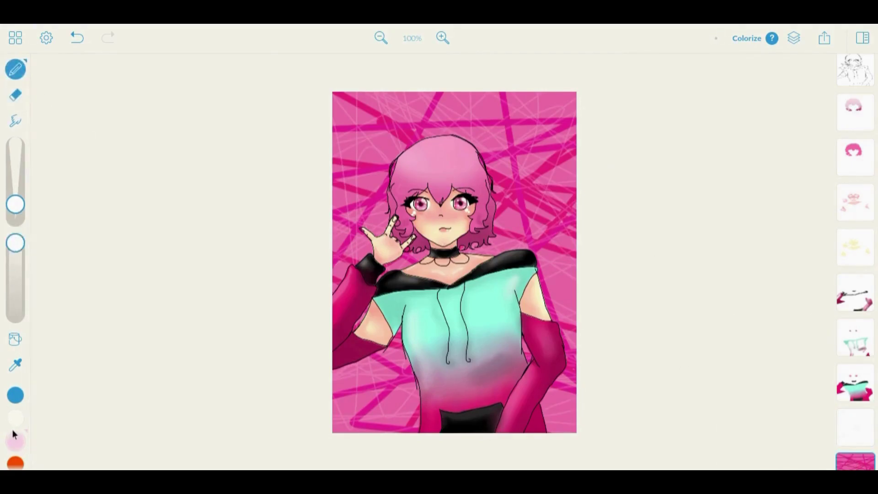